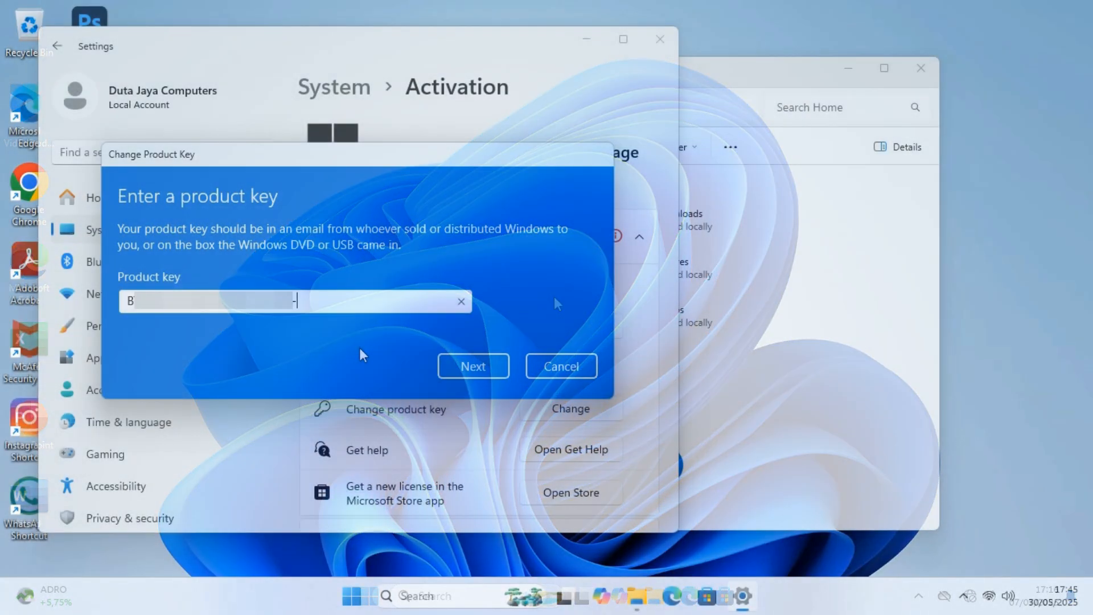
# Confirm the entered product key and activate Windows with it
pyautogui.click(481, 371)
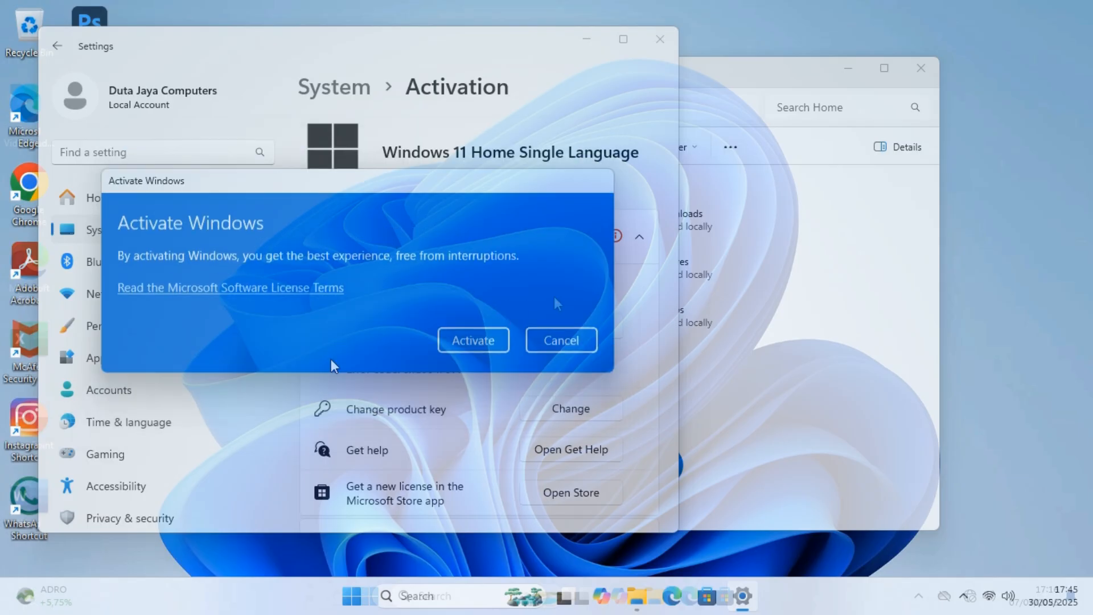
pyautogui.click(470, 344)
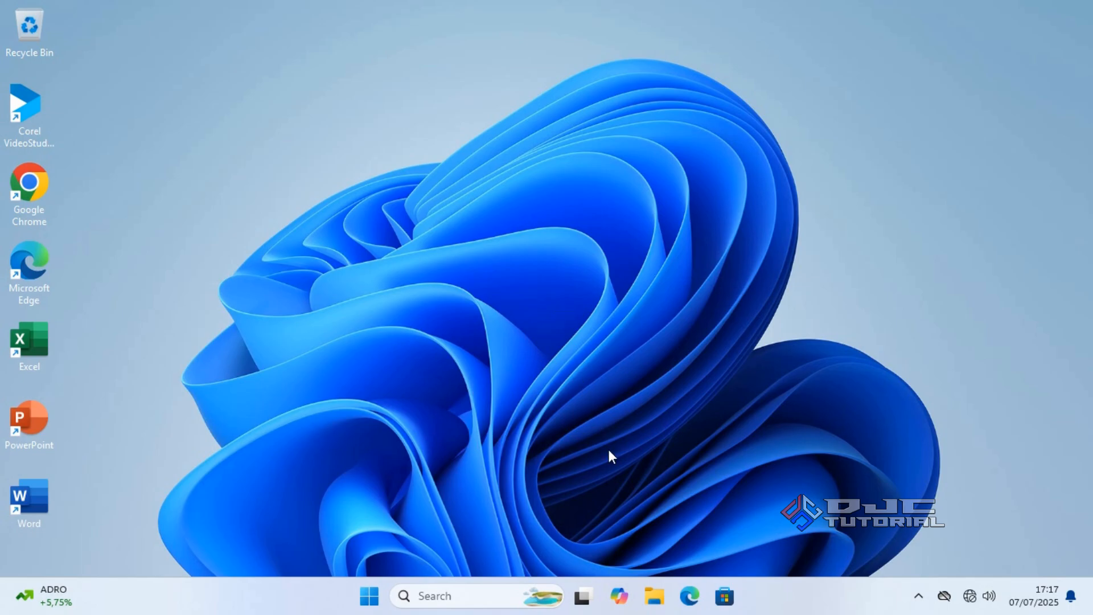
# Open This PC's Properties from File Explorer to show the System About page
pyautogui.click(654, 596)
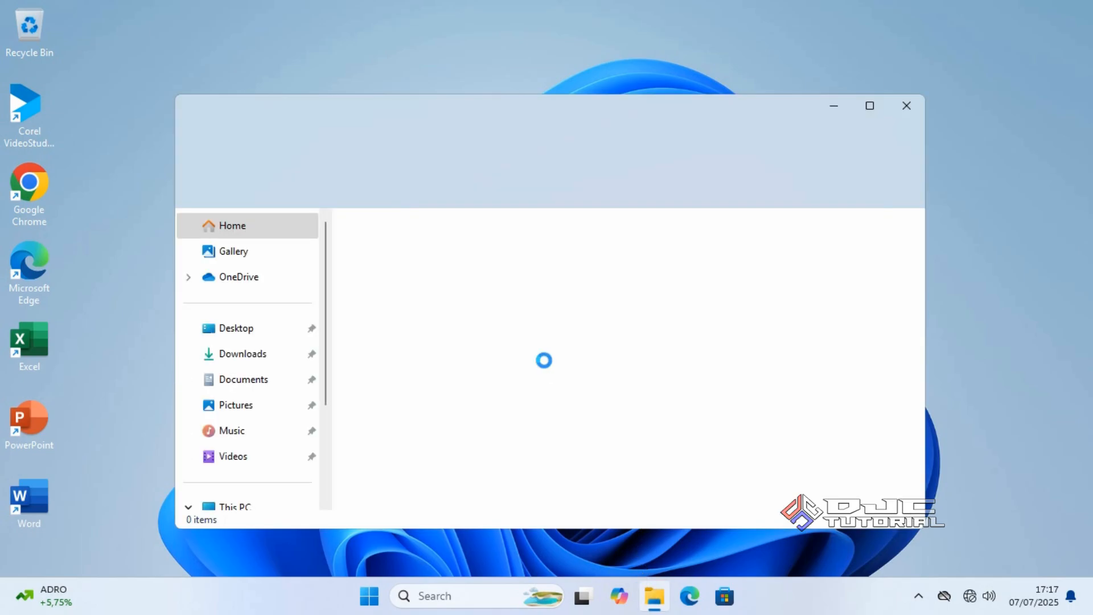
pyautogui.moveTo(326, 391); pyautogui.dragTo(332, 459)
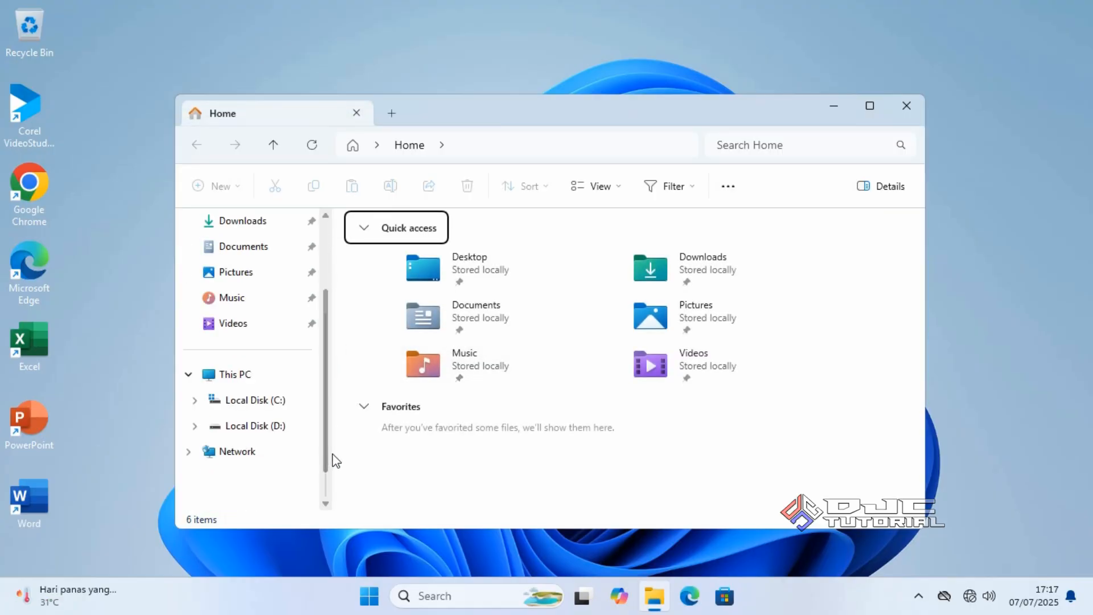
pyautogui.rightClick(268, 378)
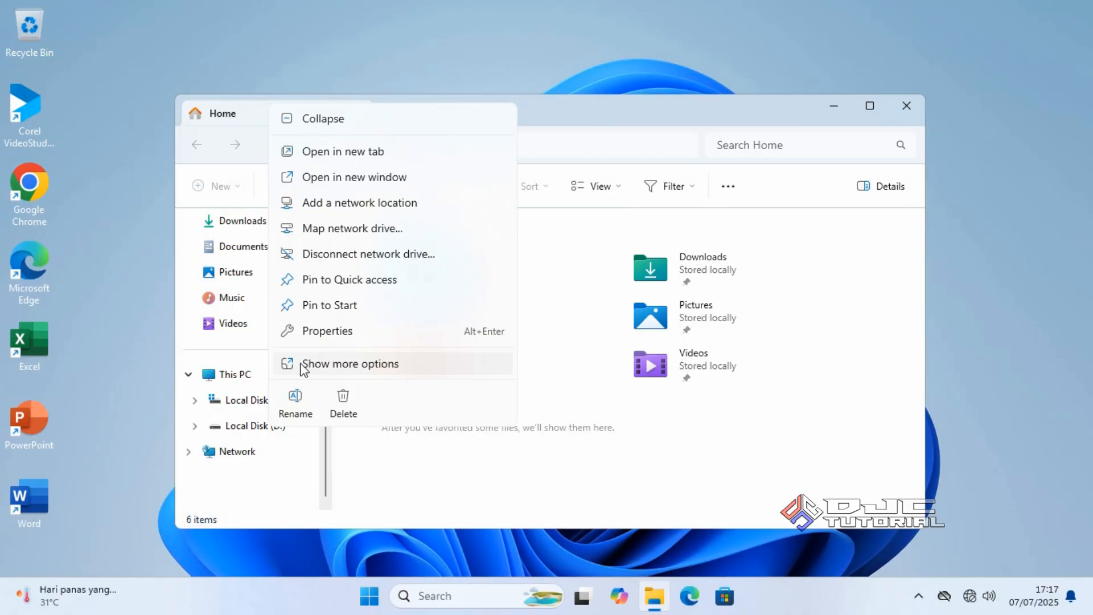
pyautogui.click(342, 331)
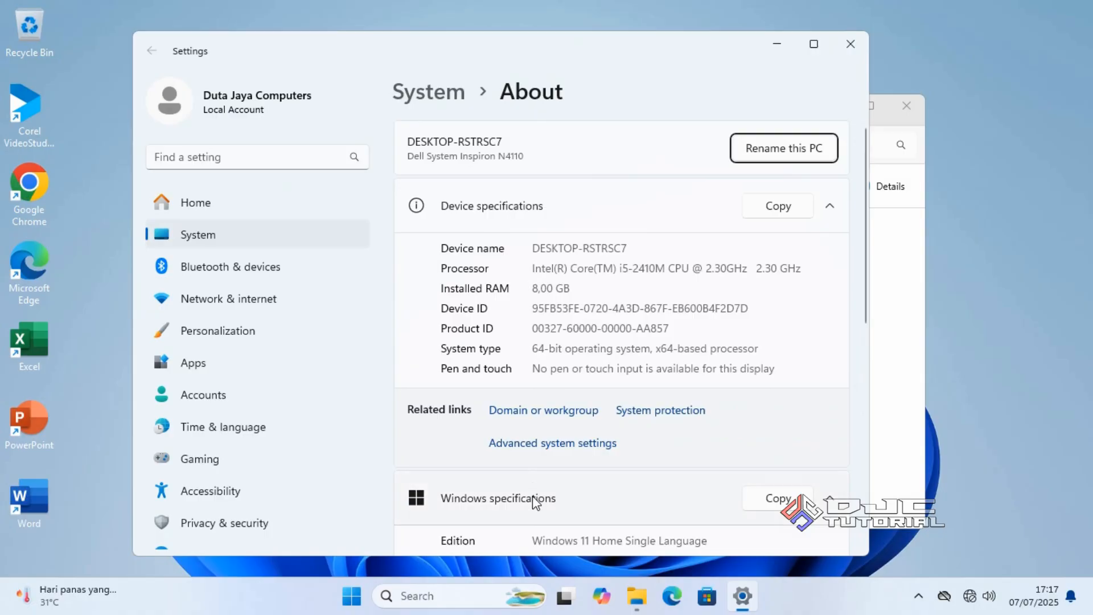
# Highlight the Windows edition and 64-bit system type, then close Settings and File Explorer
pyautogui.moveTo(532, 540); pyautogui.dragTo(715, 541)
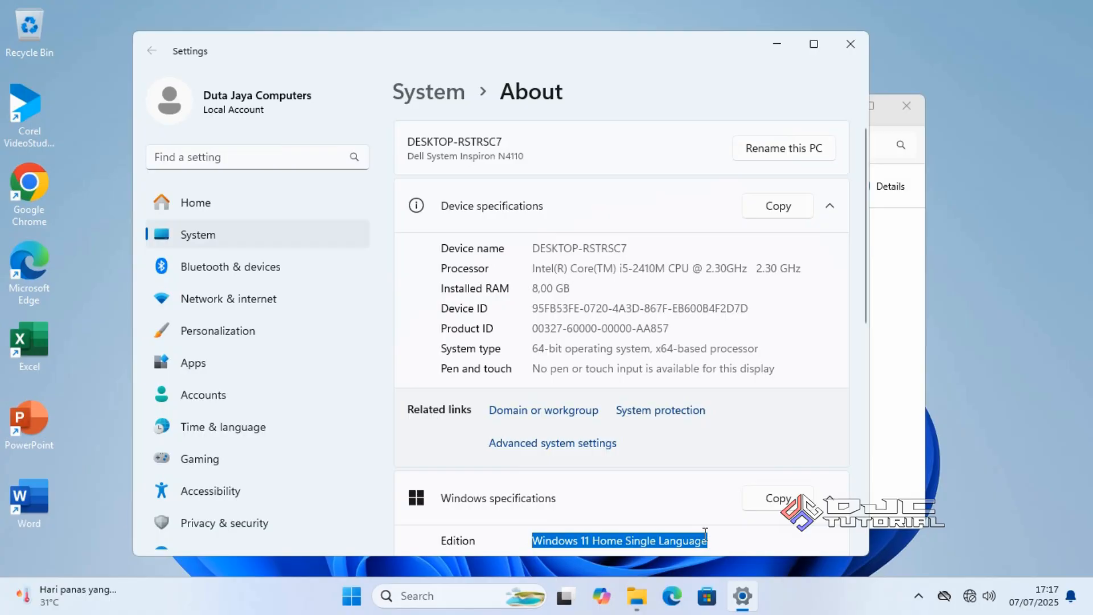
pyautogui.moveTo(534, 349); pyautogui.dragTo(570, 362)
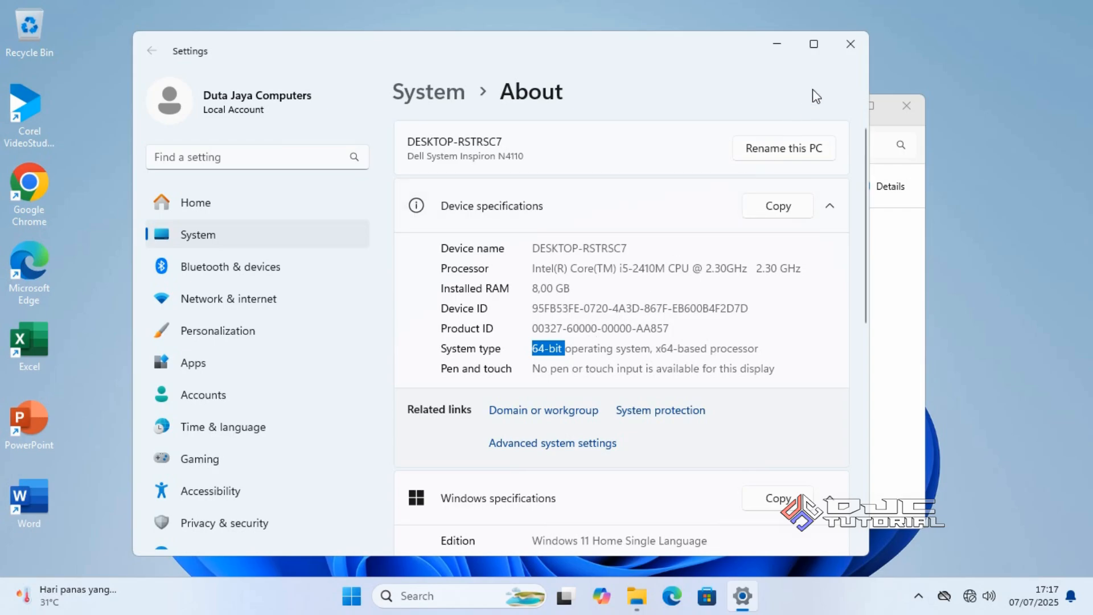
pyautogui.click(850, 45)
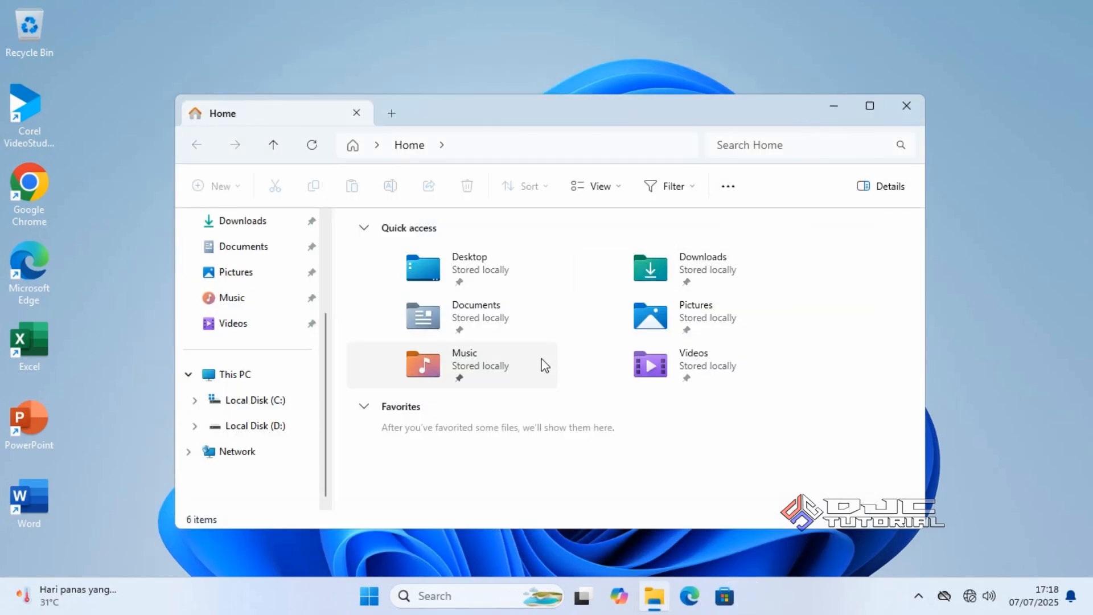
pyautogui.click(905, 107)
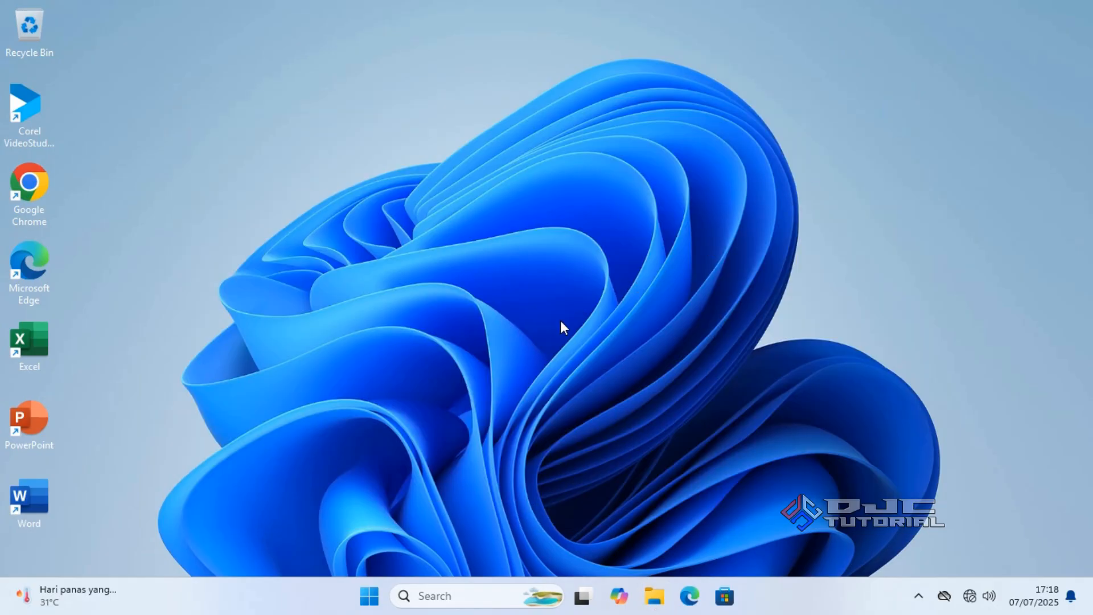
# Connect to the Duta Jaya Computers Wi-Fi network from the taskbar, then dismiss the panel
pyautogui.click(969, 596)
pyautogui.click(872, 296)
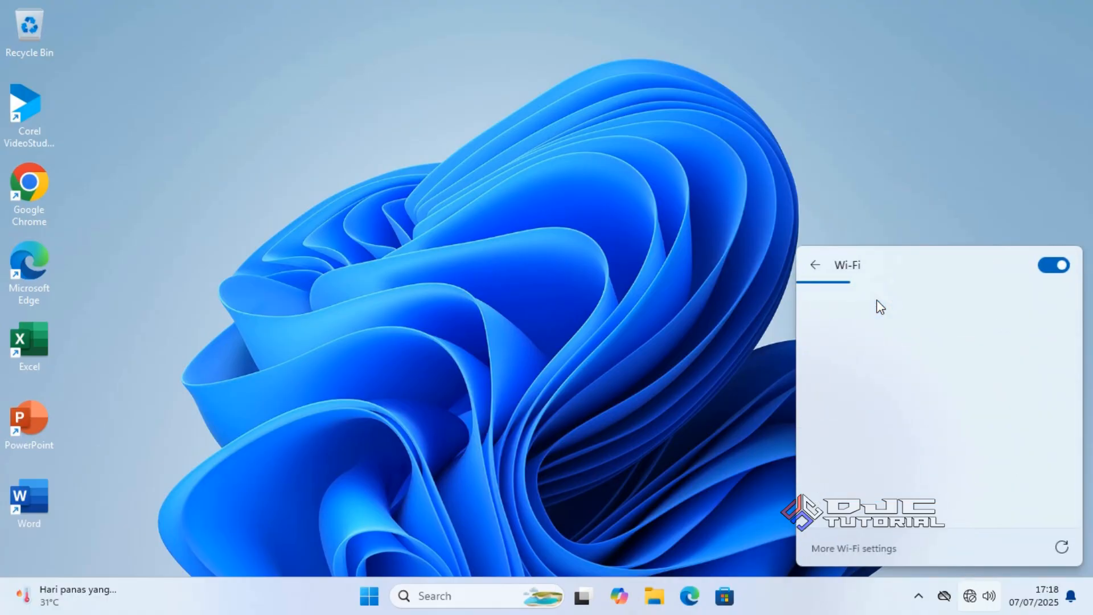
pyautogui.click(918, 352)
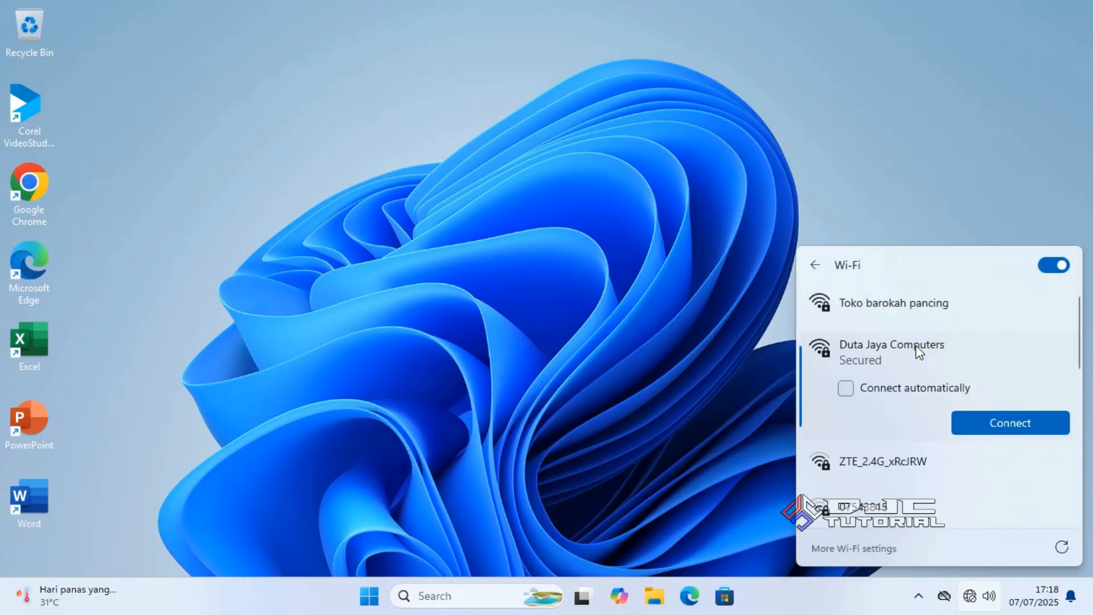
pyautogui.click(972, 422)
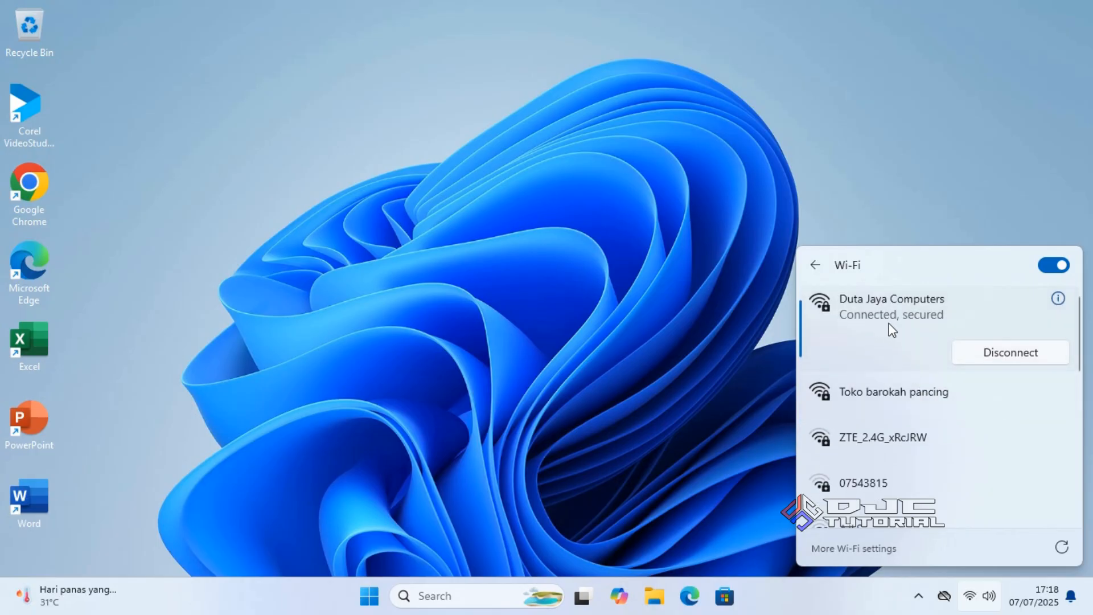
pyautogui.click(558, 306)
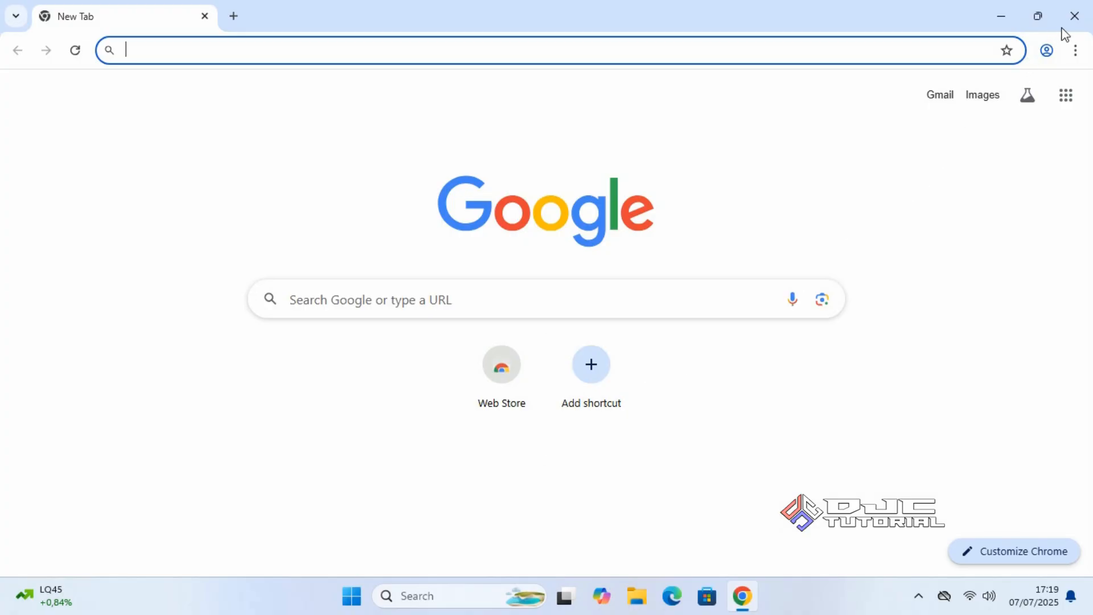
# Close the Chrome browser and bring up the network quick settings panel
pyautogui.click(1075, 16)
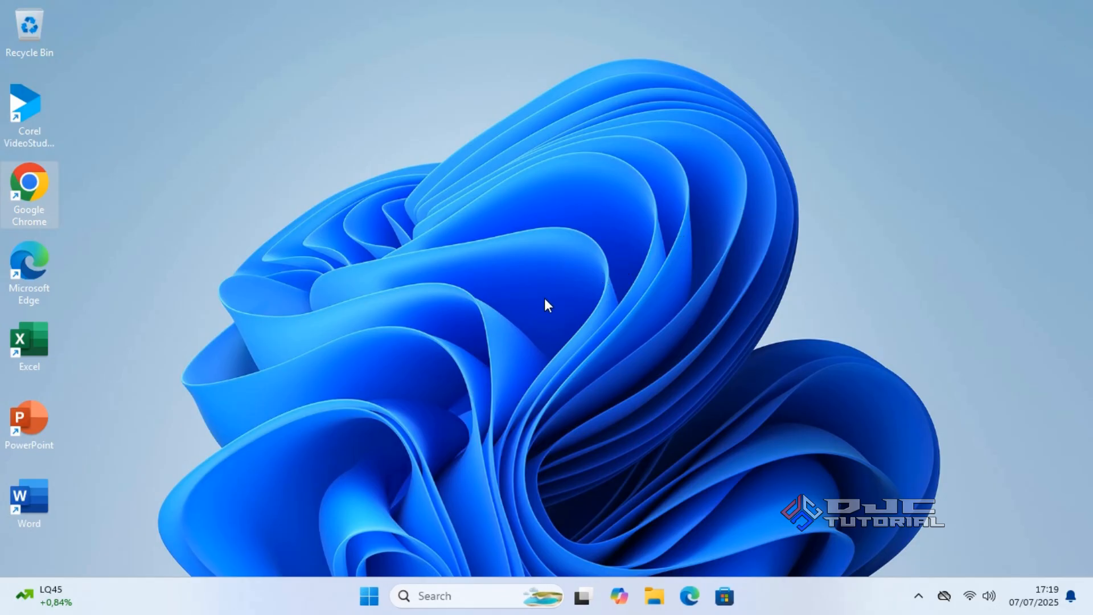
pyautogui.click(969, 596)
# Disconnect from Duta Jaya Computers in the Wi-Fi list and dismiss the panel
pyautogui.click(878, 305)
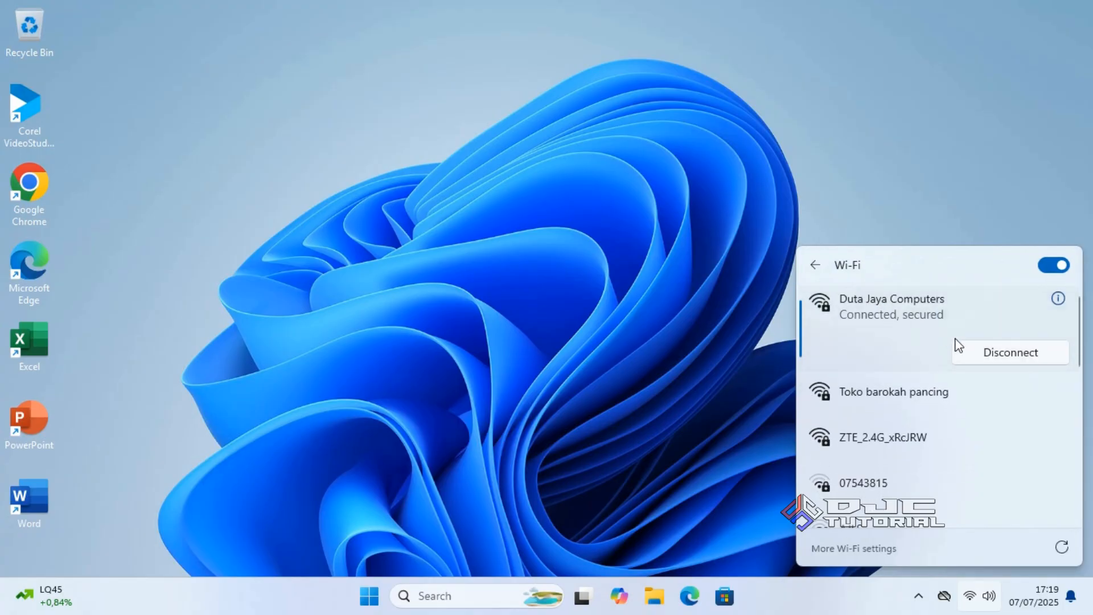
pyautogui.click(962, 352)
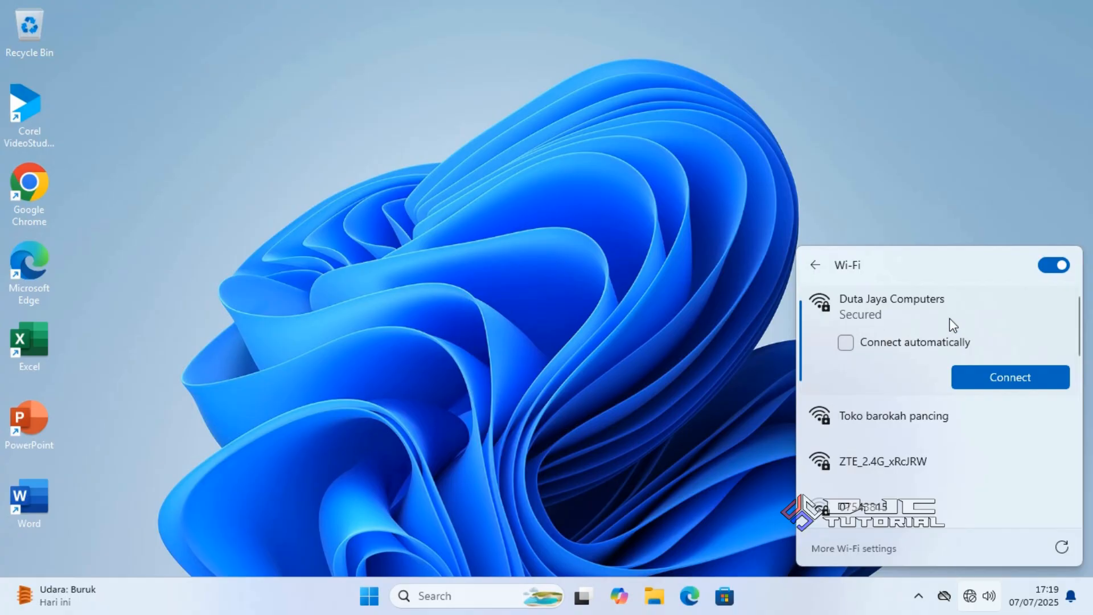
pyautogui.click(544, 341)
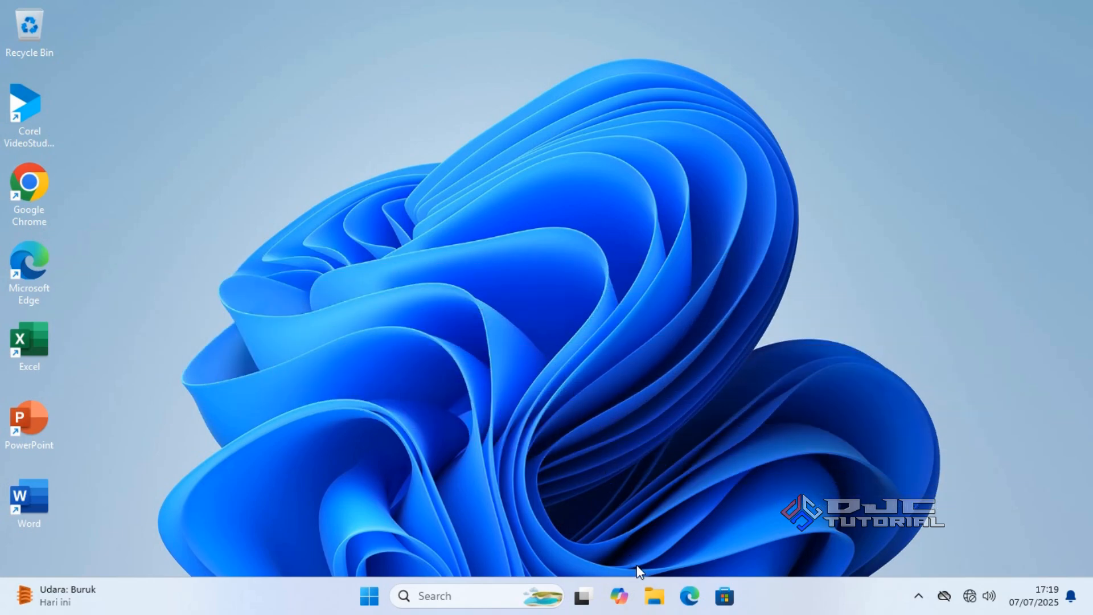
# Launch Computer Management through This PC's extended context menu in File Explorer
pyautogui.click(654, 596)
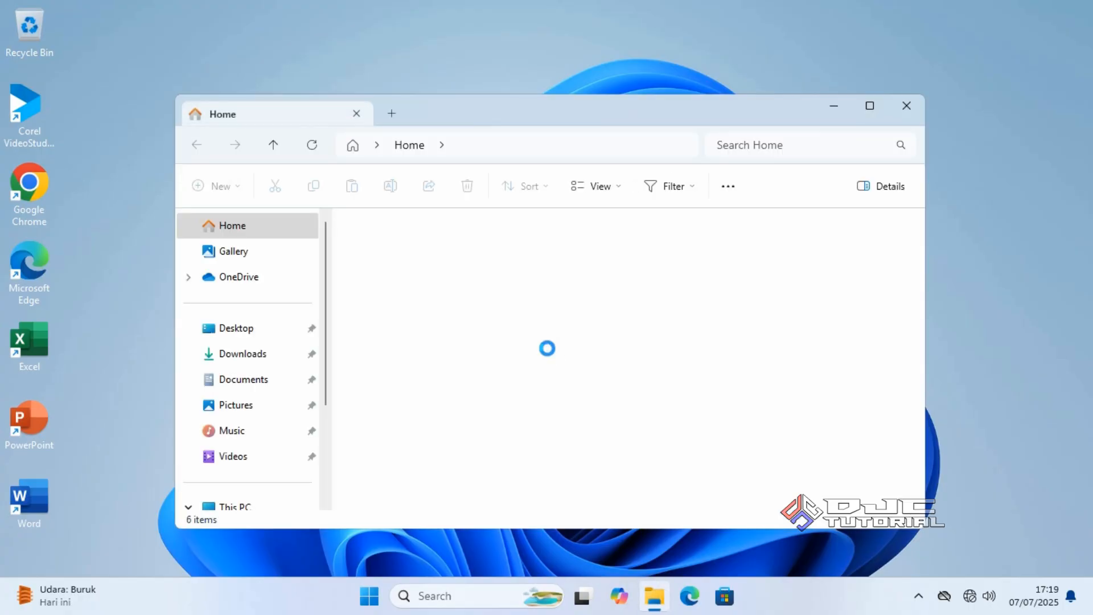
pyautogui.moveTo(329, 382); pyautogui.dragTo(329, 428)
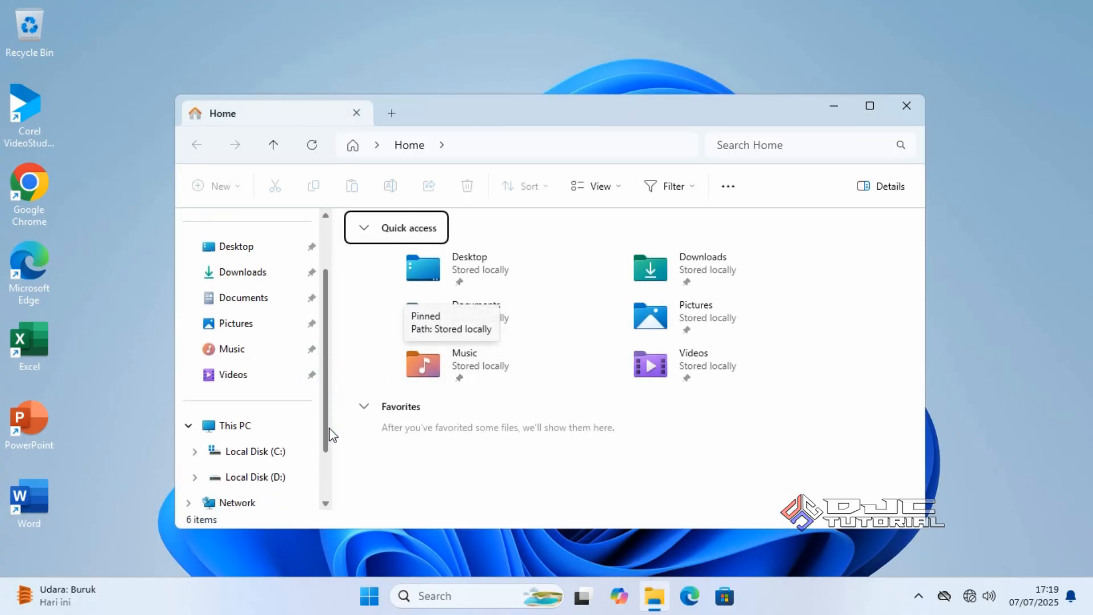
pyautogui.scroll(-2, 273, 421)
pyautogui.click(264, 379)
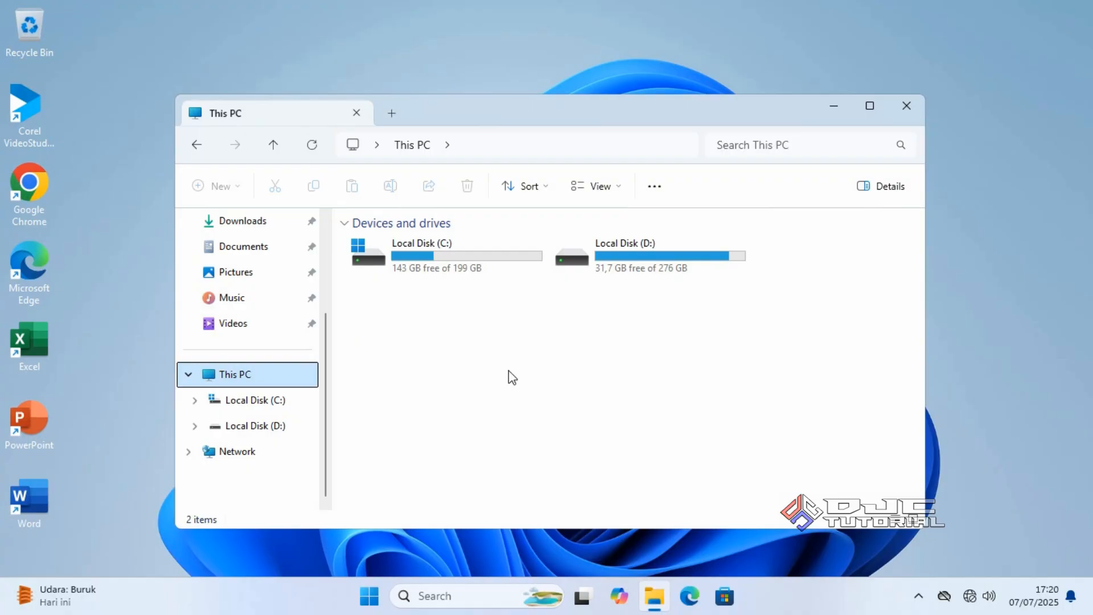
pyautogui.rightClick(279, 383)
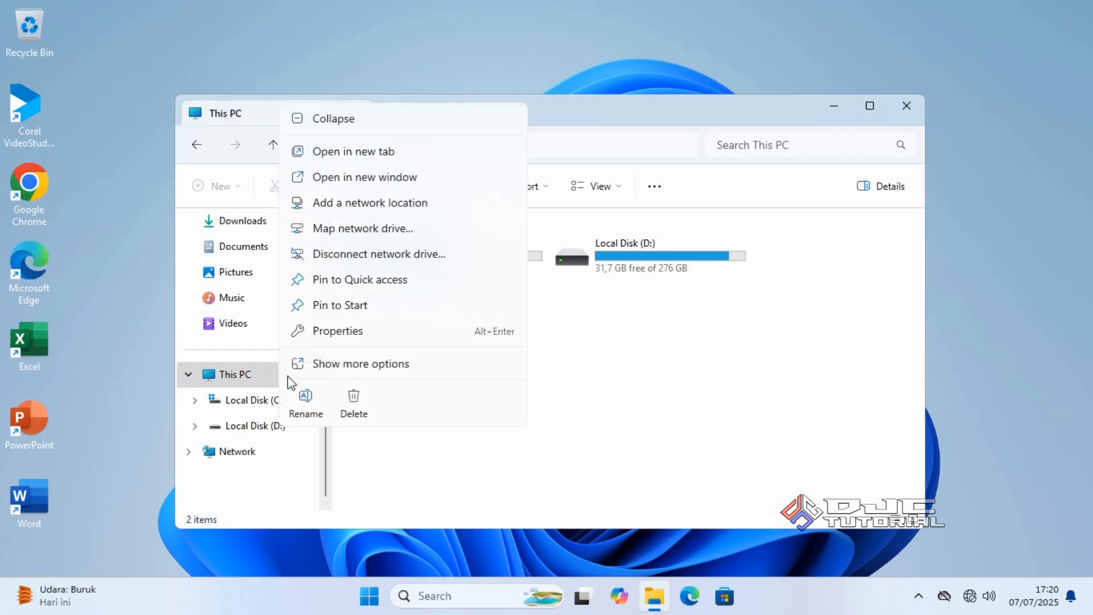
pyautogui.click(333, 367)
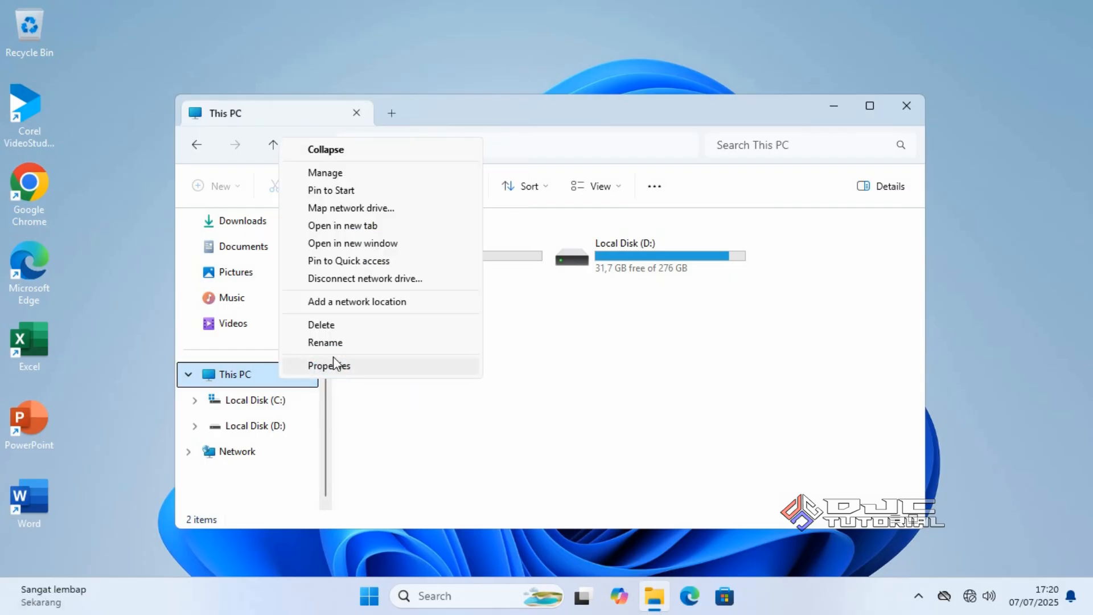
pyautogui.click(349, 174)
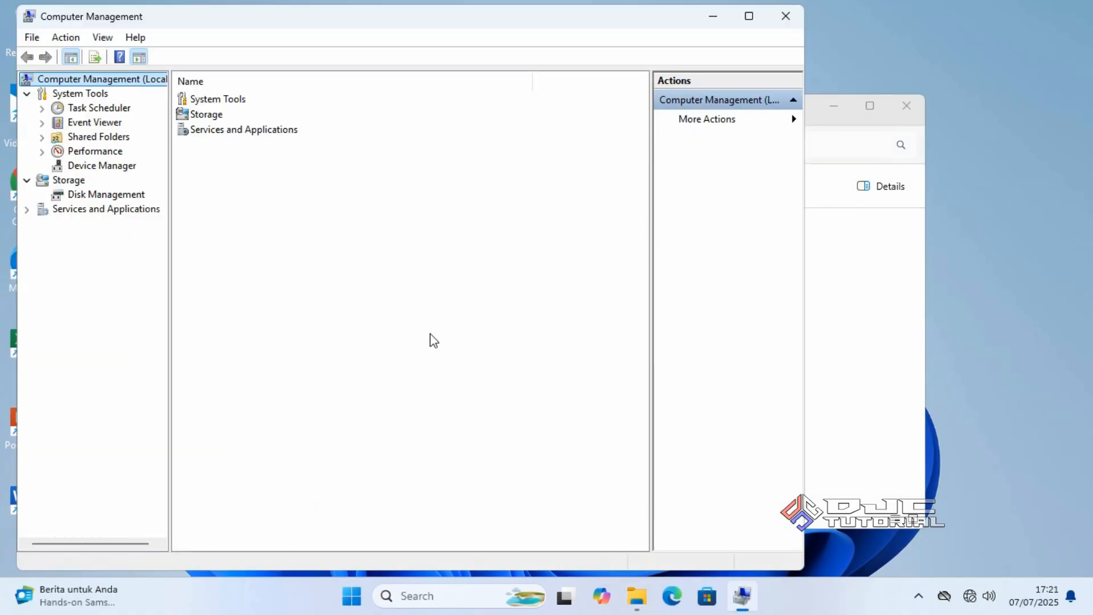
pyautogui.click(134, 196)
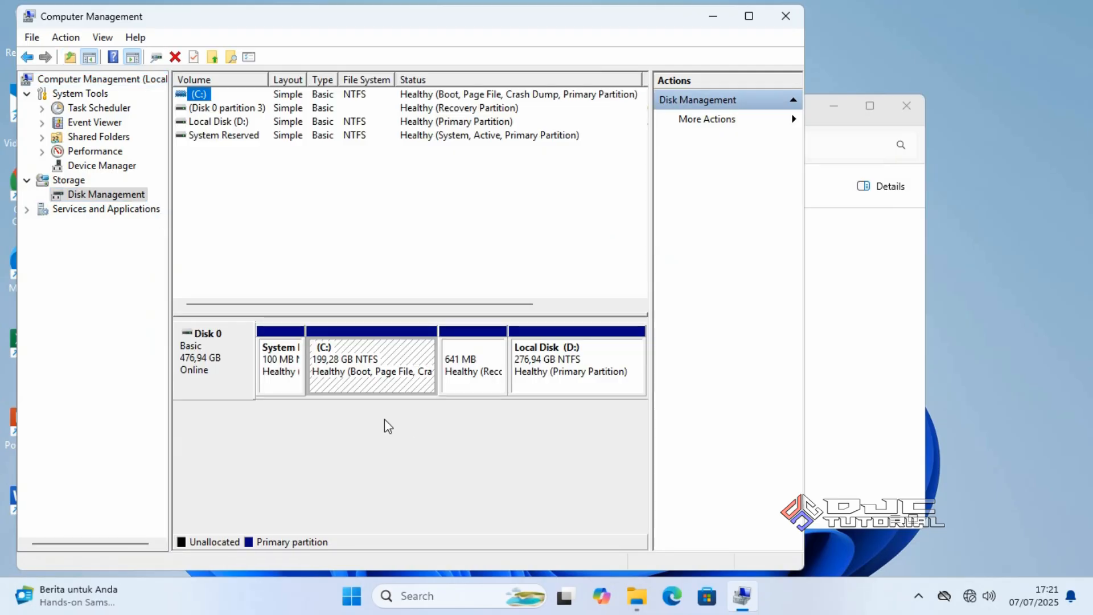
pyautogui.click(236, 383)
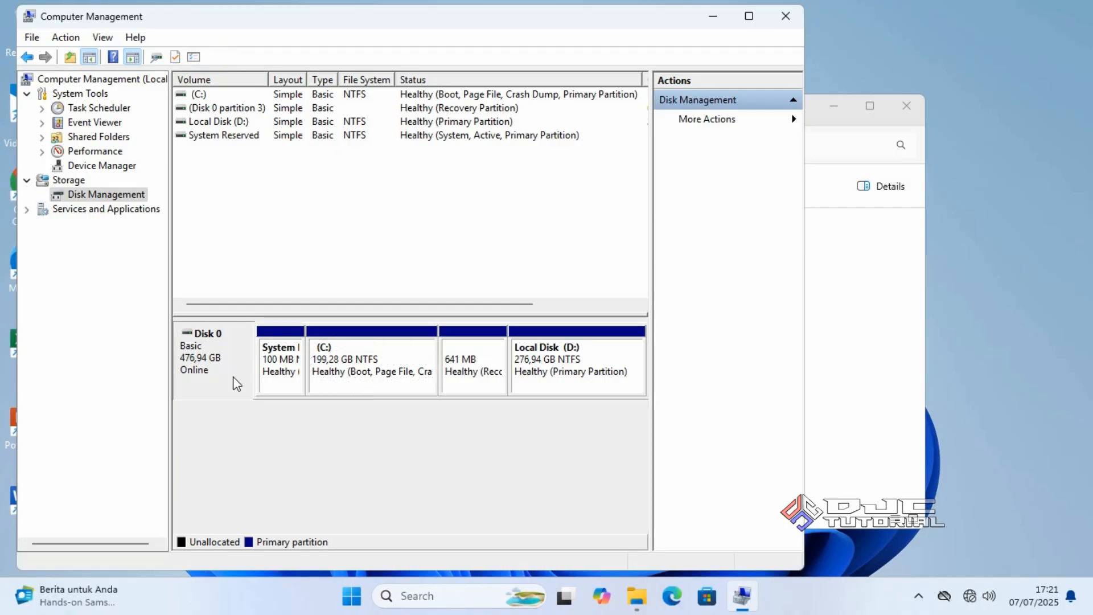
pyautogui.rightClick(236, 383)
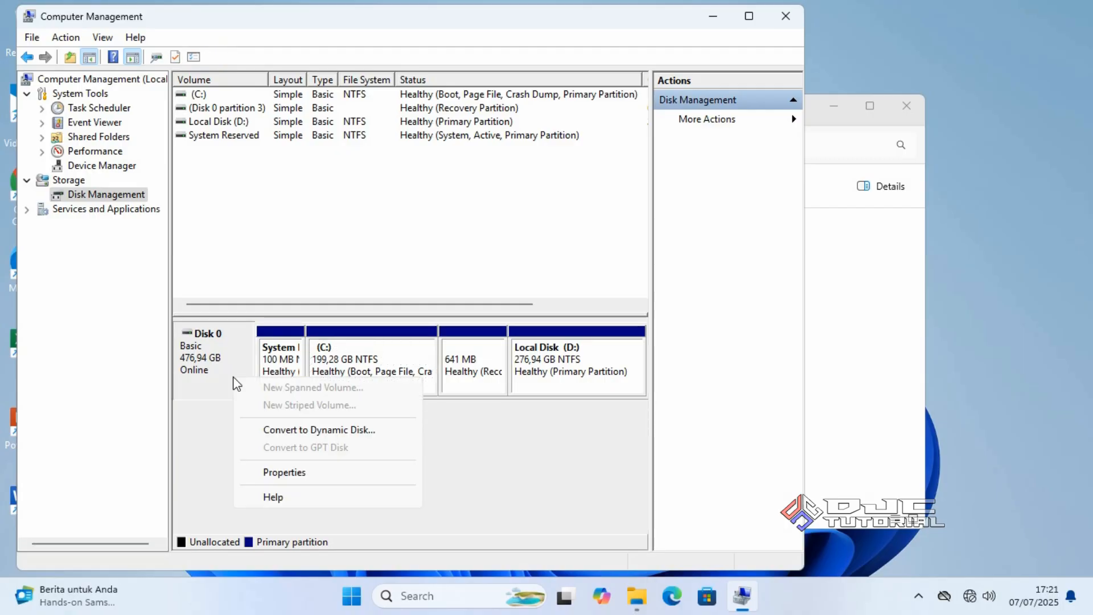
pyautogui.click(297, 473)
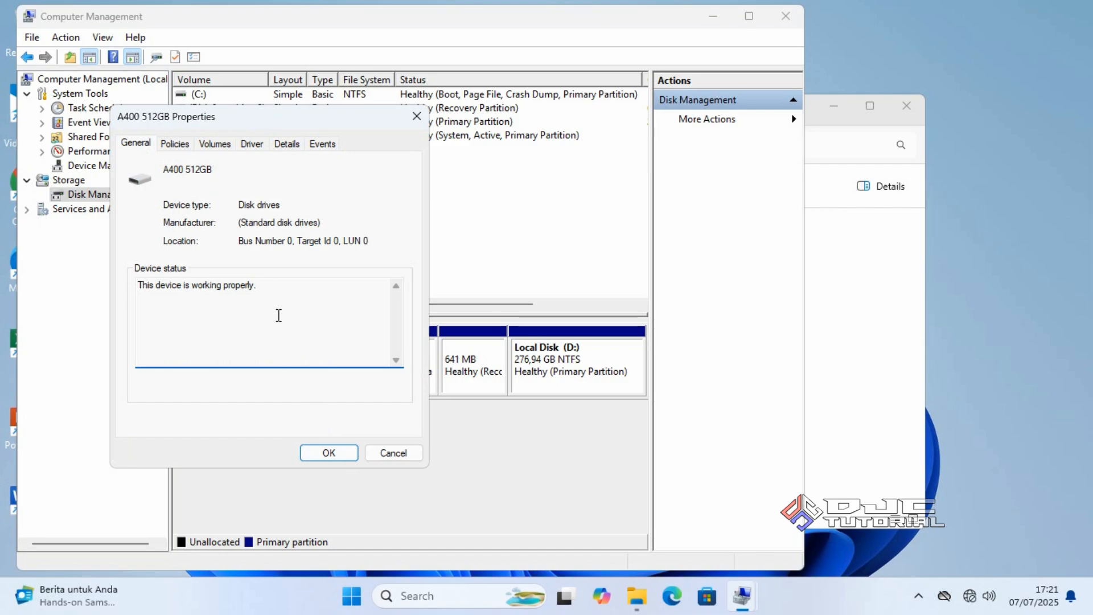
pyautogui.click(216, 145)
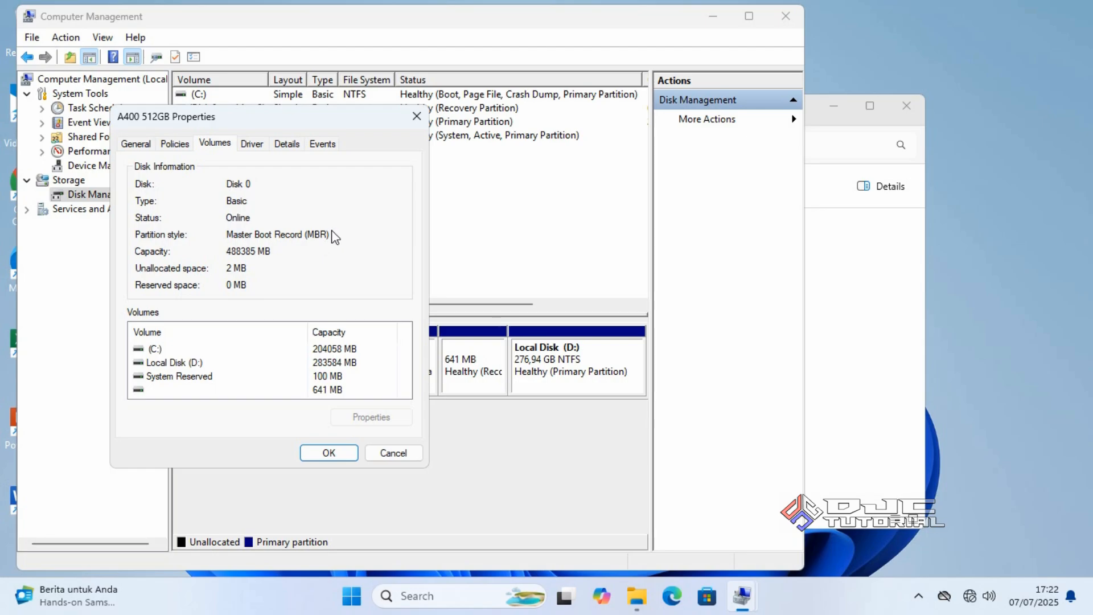
pyautogui.click(414, 116)
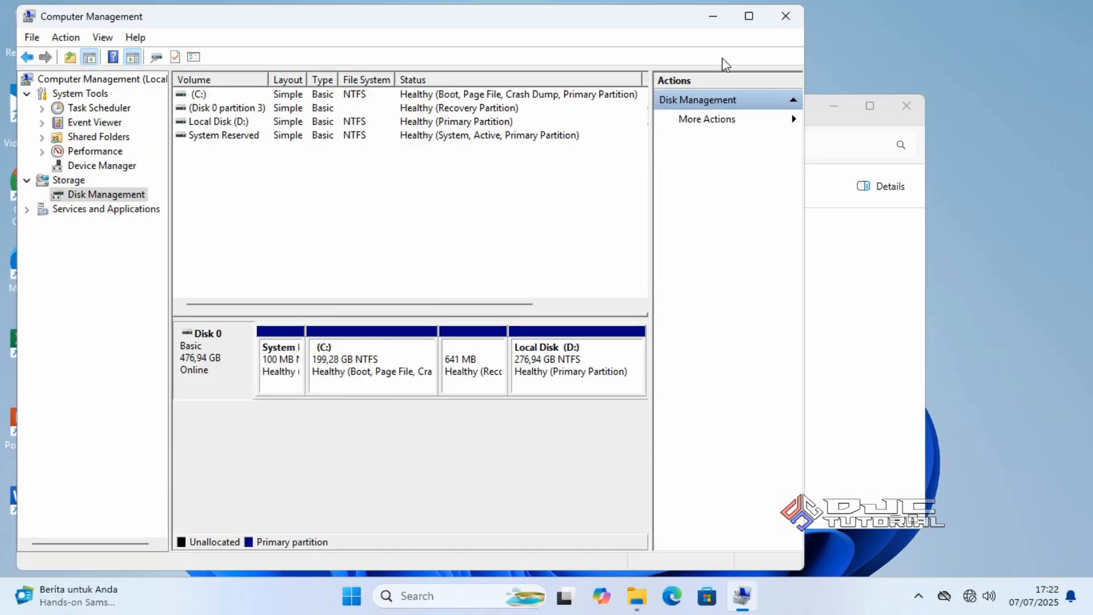
# Close Computer Management and go to the Downloads folder in File Explorer
pyautogui.click(785, 16)
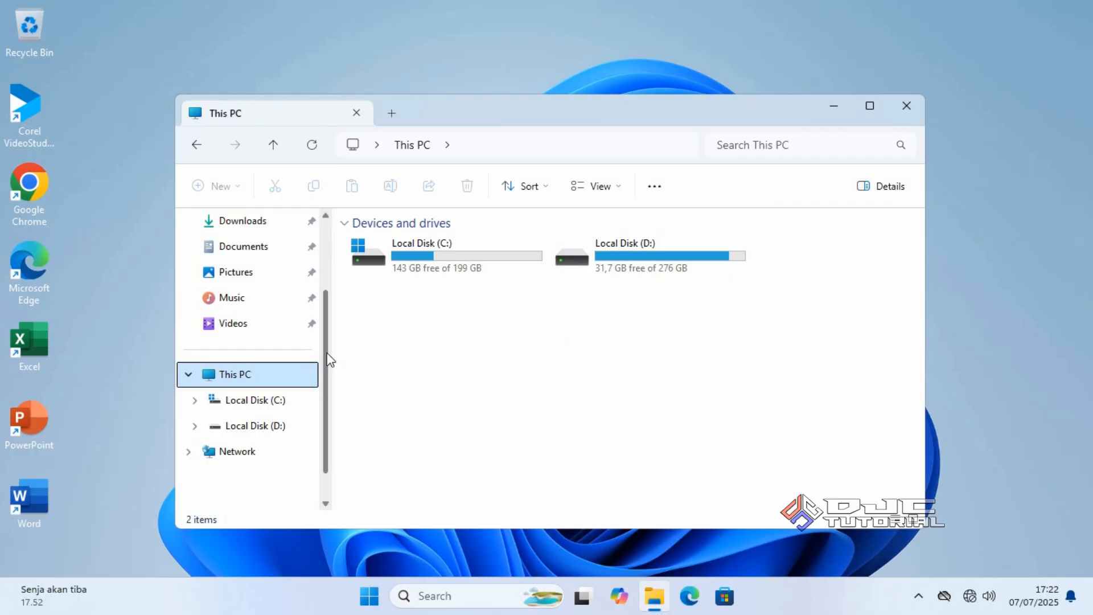
pyautogui.scroll(1, 329, 350)
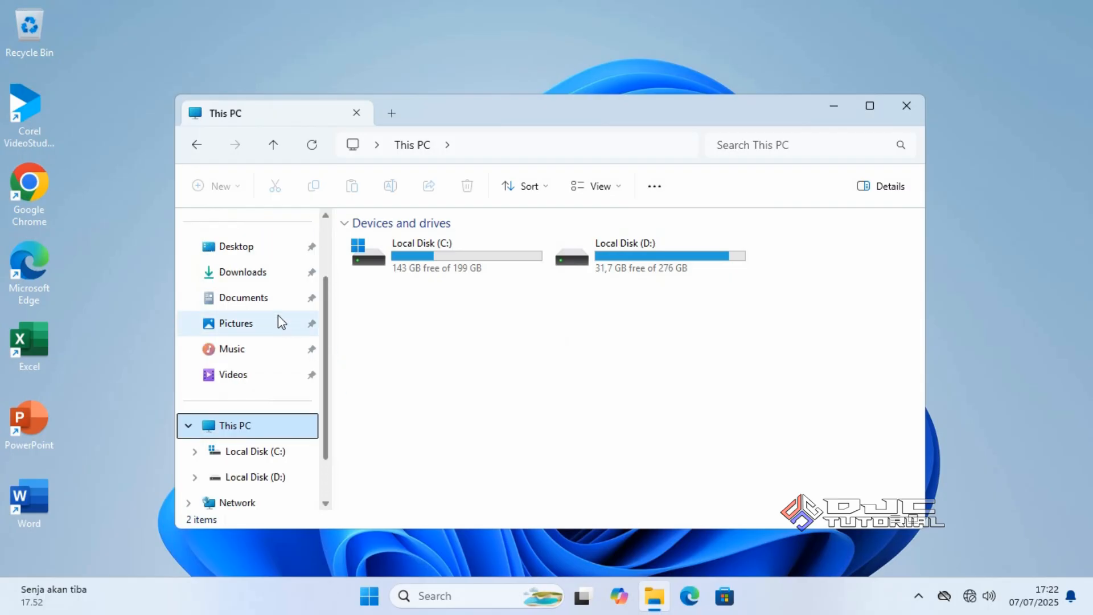
pyautogui.click(256, 282)
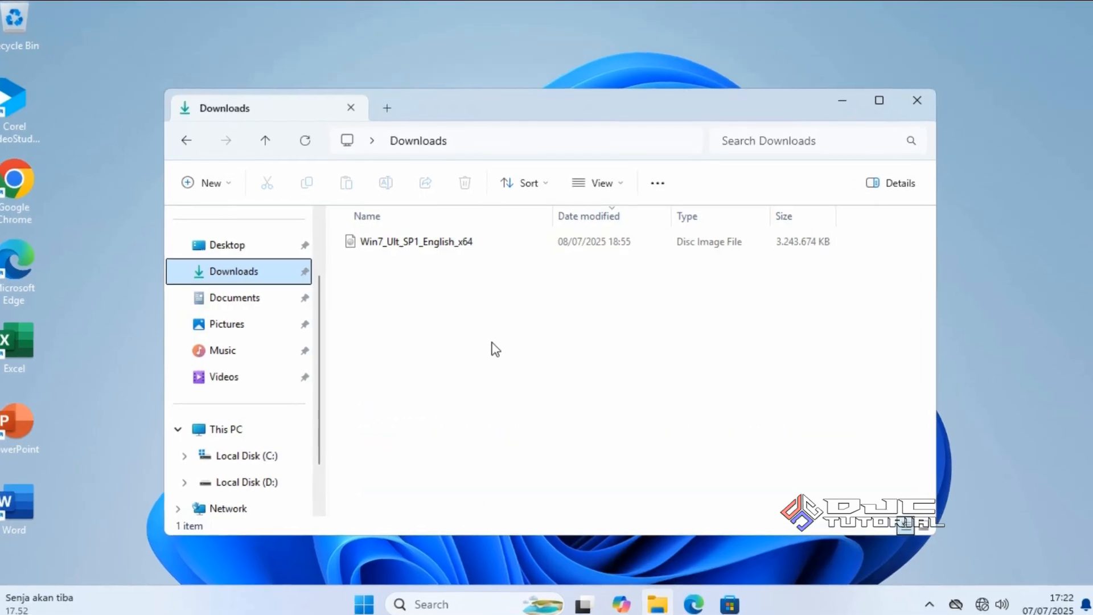
# Bring up 7-Zip's Extract files dialog for Win7_Ult_SP1_English_x64.iso
pyautogui.click(466, 244)
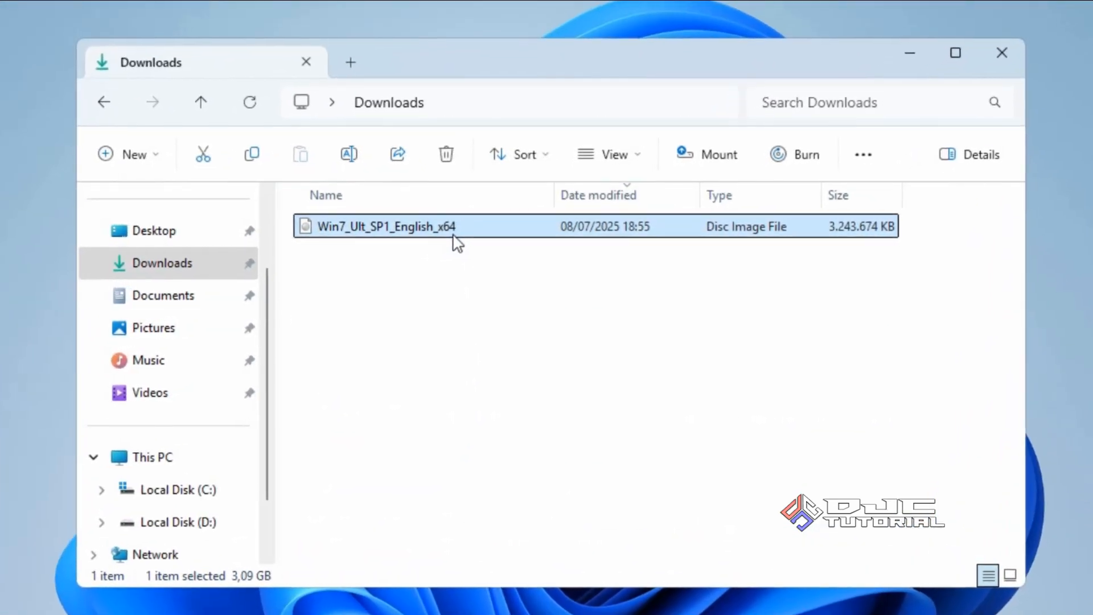
pyautogui.rightClick(449, 231)
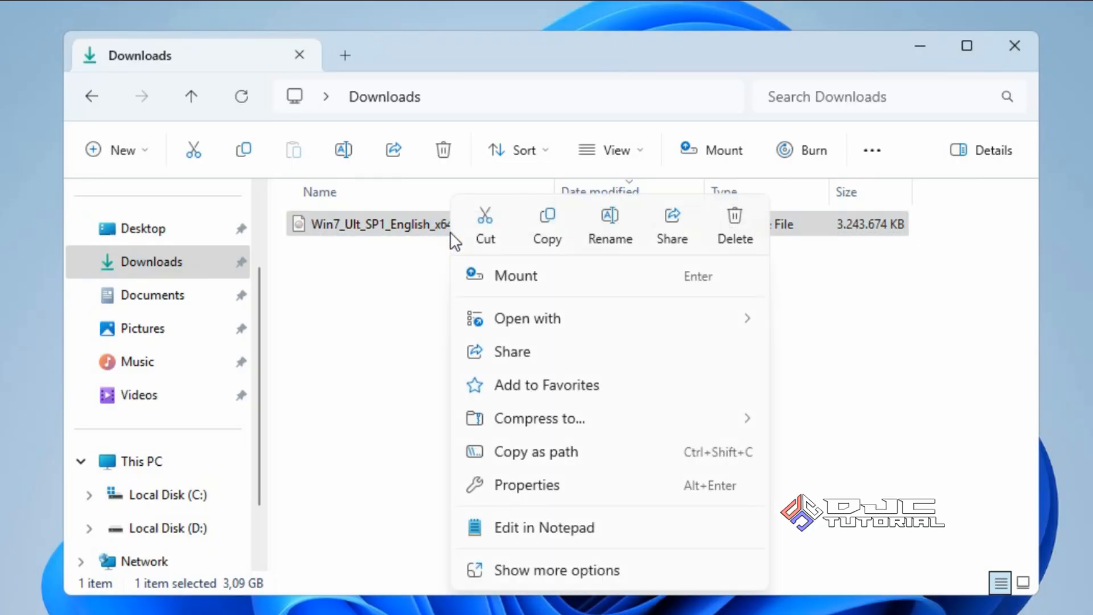
pyautogui.click(560, 566)
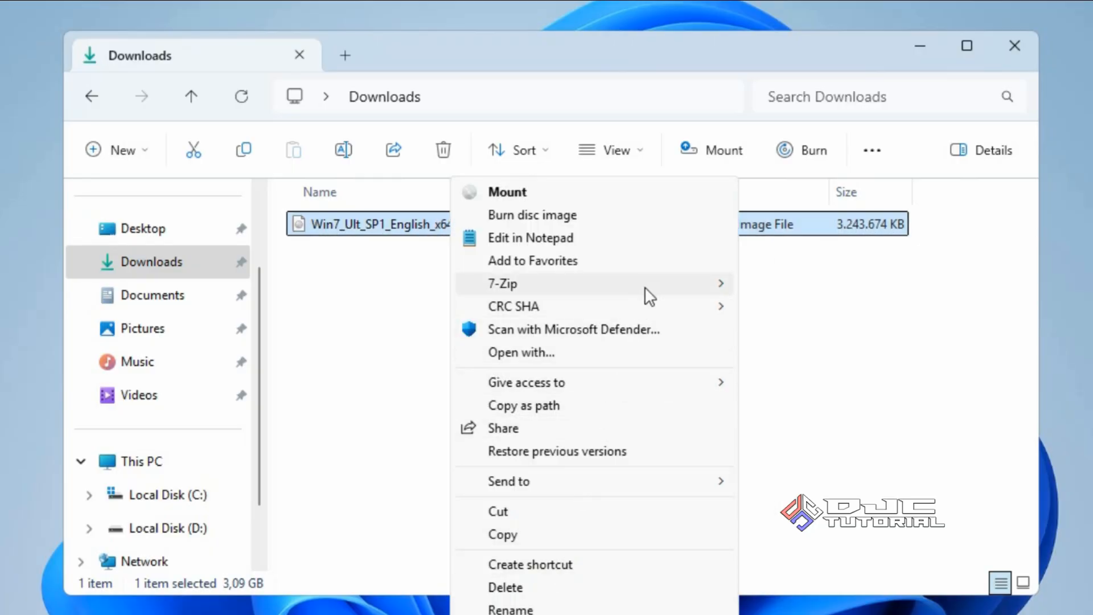
pyautogui.moveTo(644, 286)
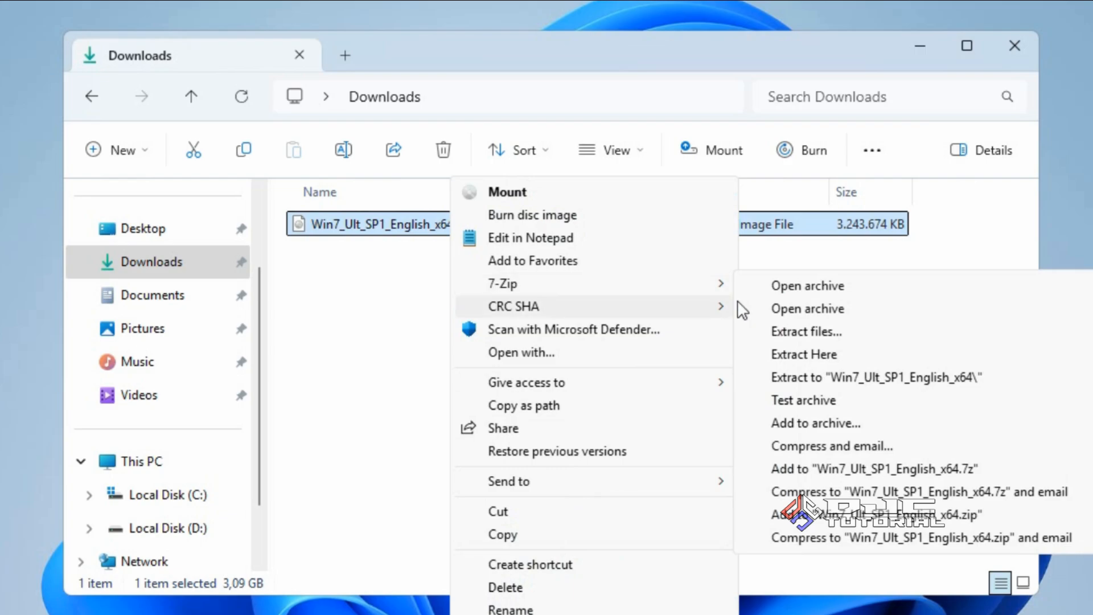
pyautogui.click(796, 330)
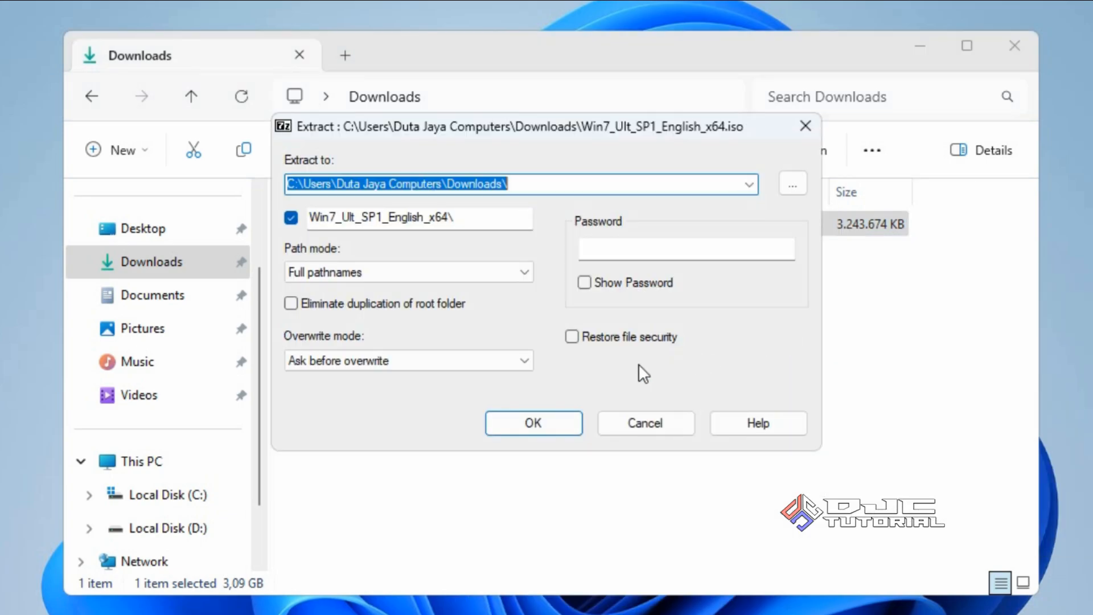
# Set the output folder name to Win7 and extract the ISO with 7-Zip
pyautogui.moveTo(471, 218); pyautogui.dragTo(305, 219)
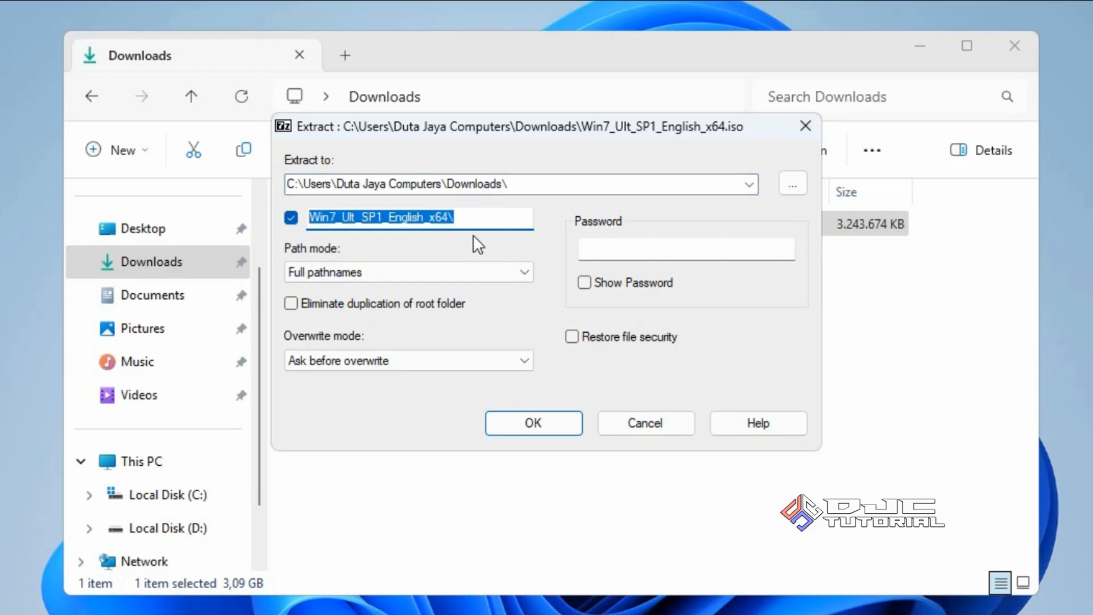
pyautogui.write('Win7')
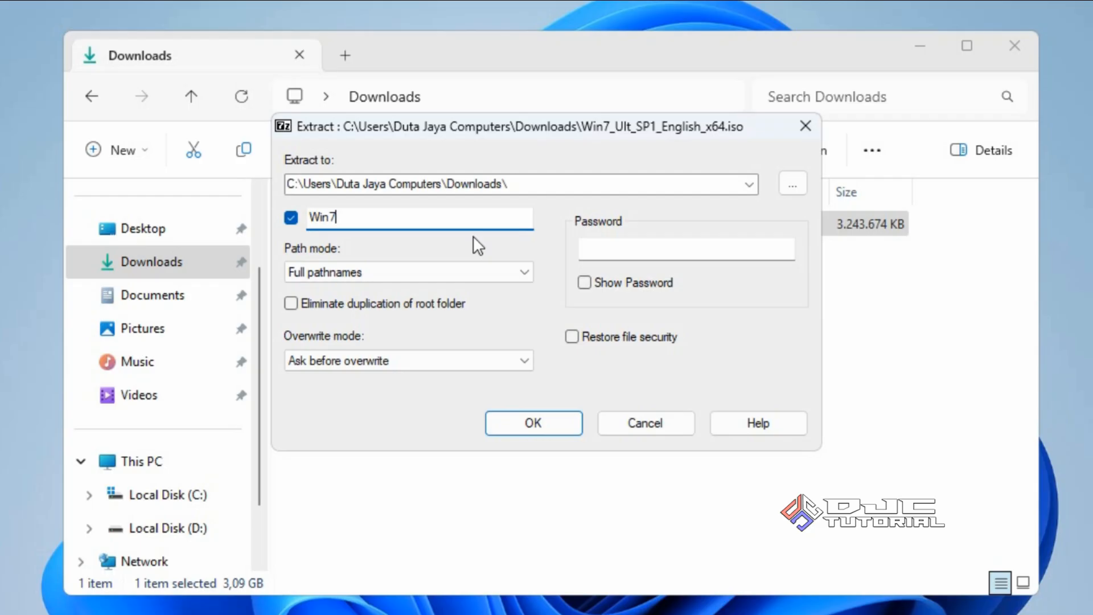
pyautogui.click(513, 415)
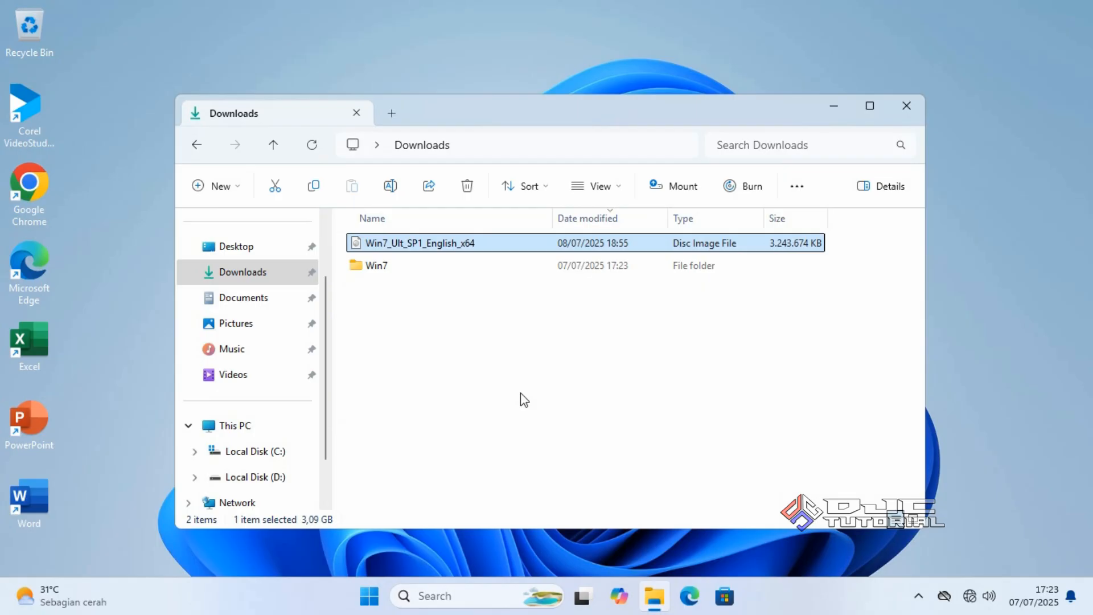
# Open the Win7\sources folder and select the 2.75 GB install.wim image
pyautogui.click(395, 273)
pyautogui.press('Return')
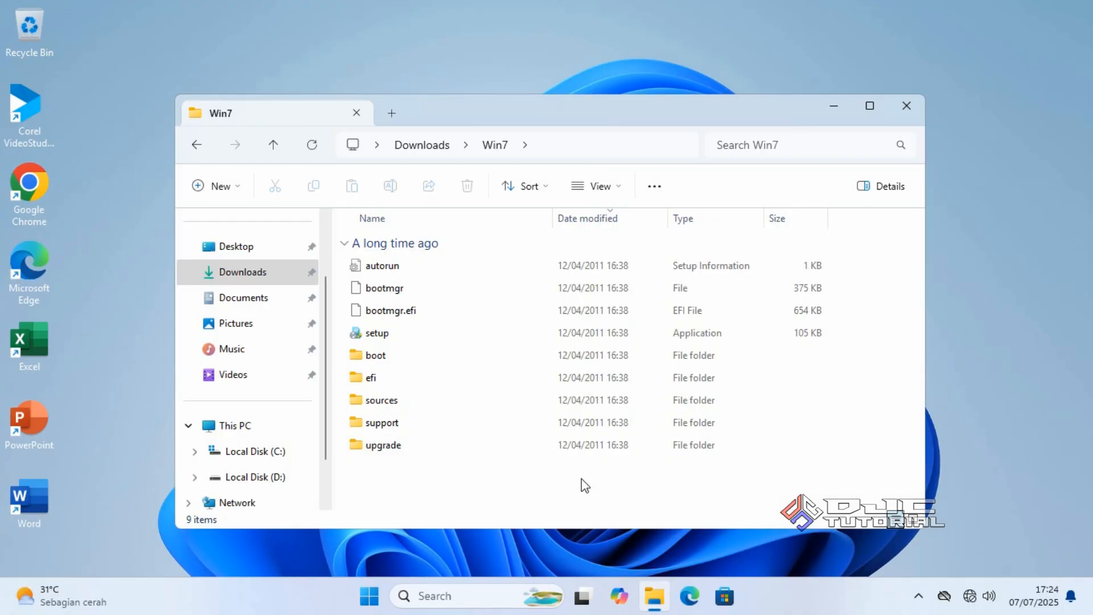
pyautogui.doubleClick(432, 402)
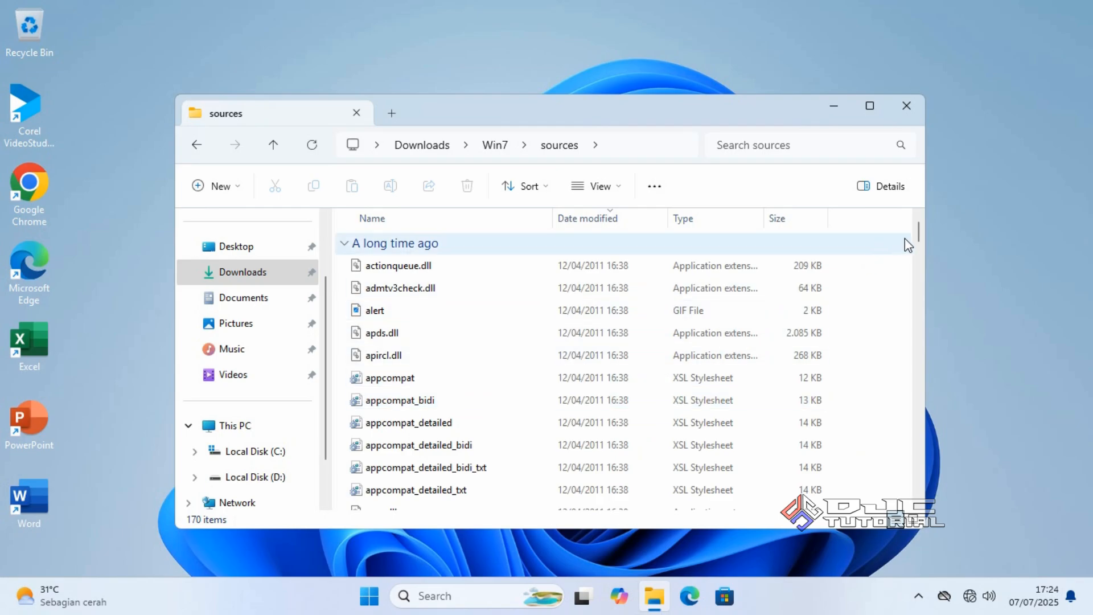
pyautogui.moveTo(921, 230); pyautogui.dragTo(914, 323)
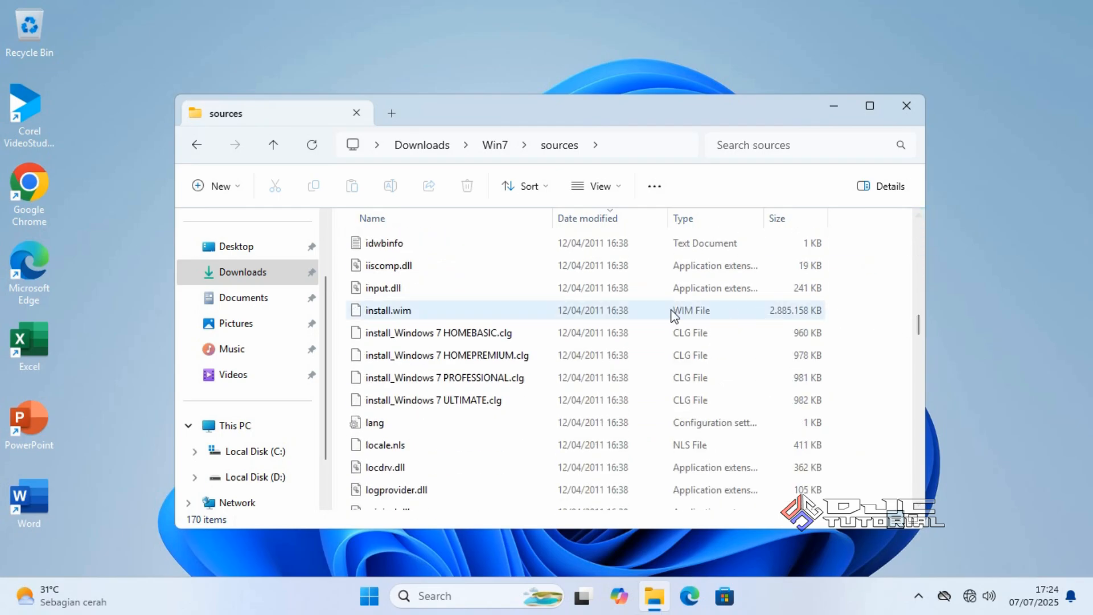
pyautogui.click(523, 311)
# Open install.wim as an archive in 7-Zip from its full context menu
pyautogui.rightClick(523, 312)
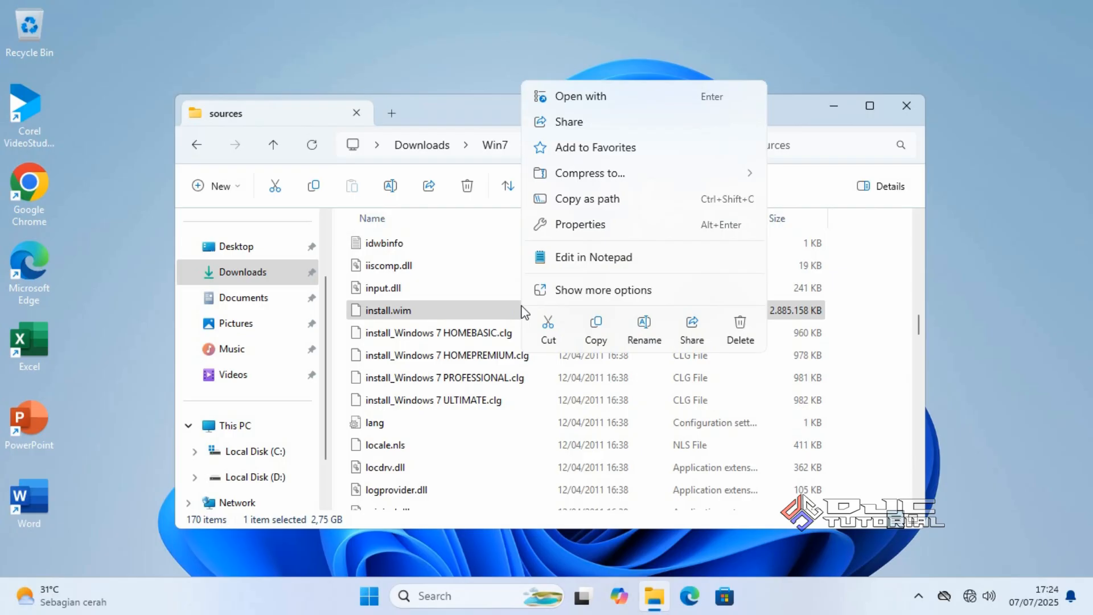
pyautogui.click(576, 290)
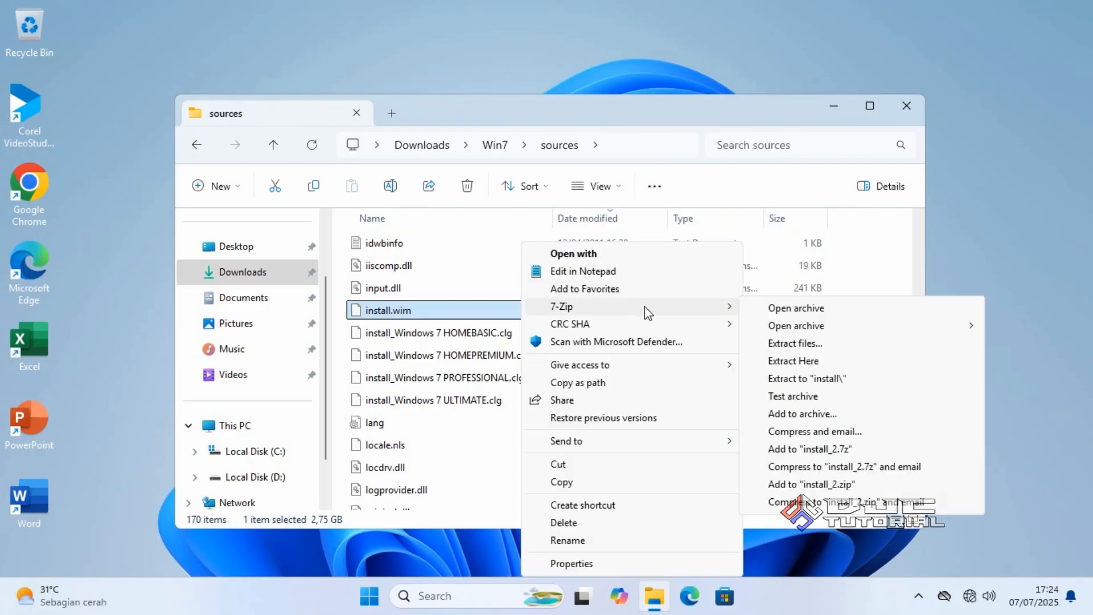
pyautogui.click(771, 308)
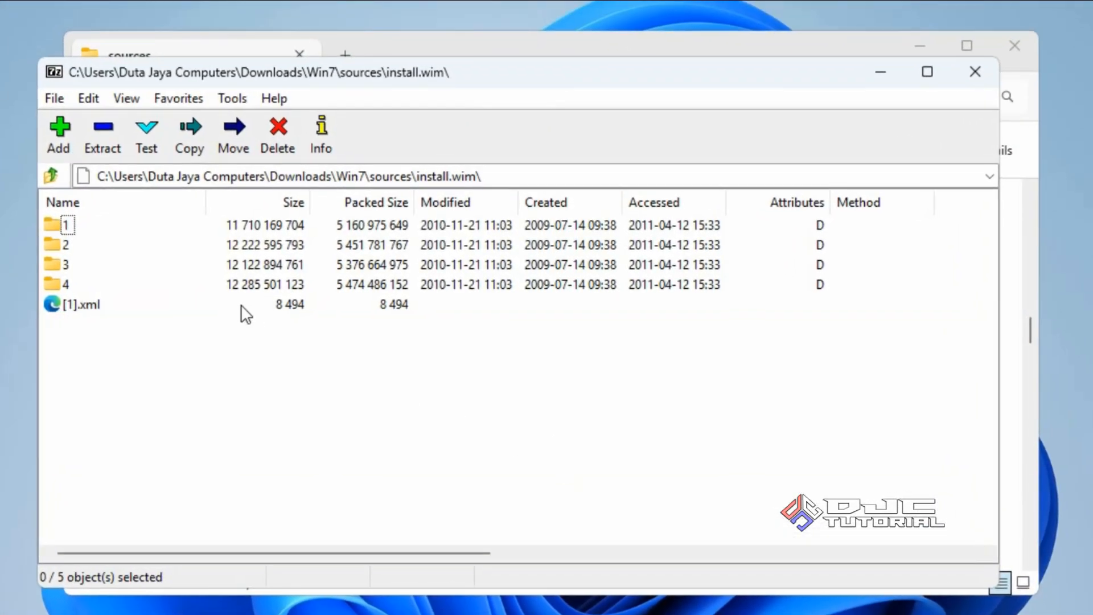
# Compare the sizes of image folders 1, 2 and 3 inside install.wim
pyautogui.click(66, 224)
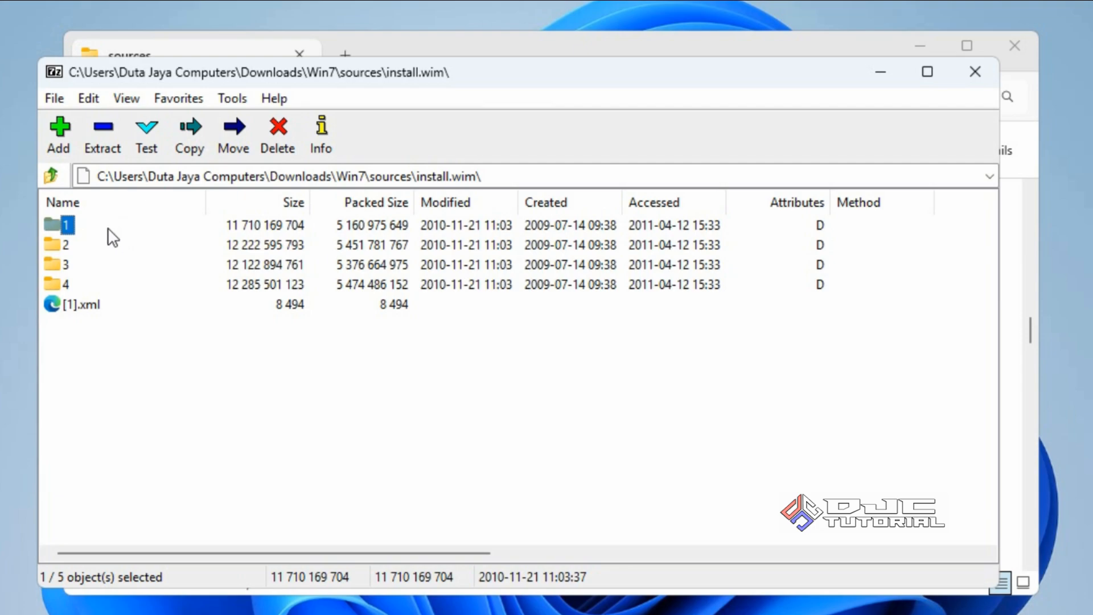
pyautogui.click(68, 245)
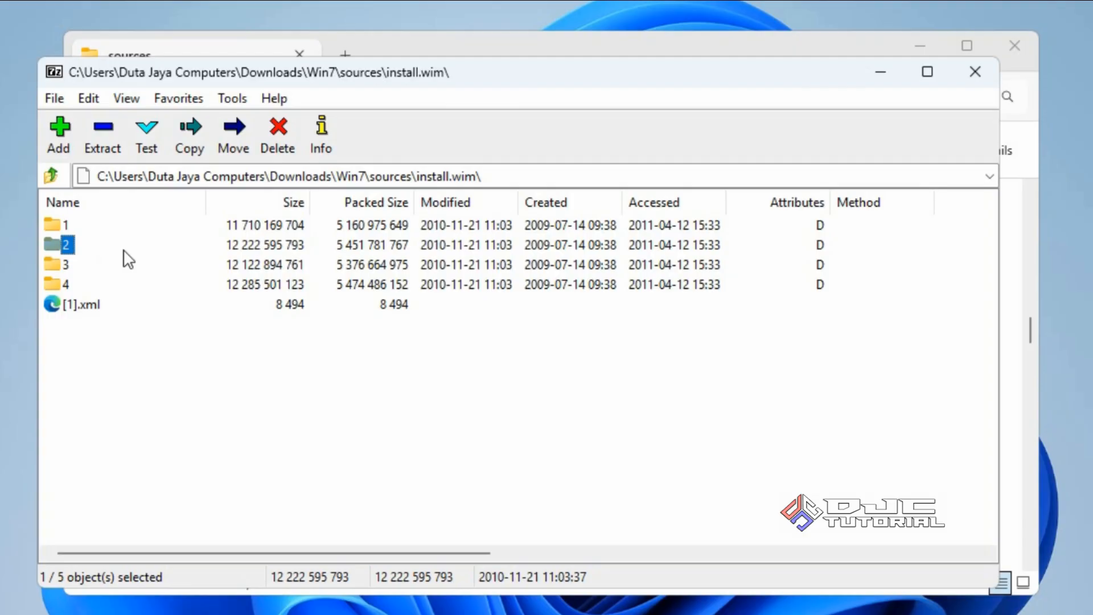
pyautogui.click(66, 265)
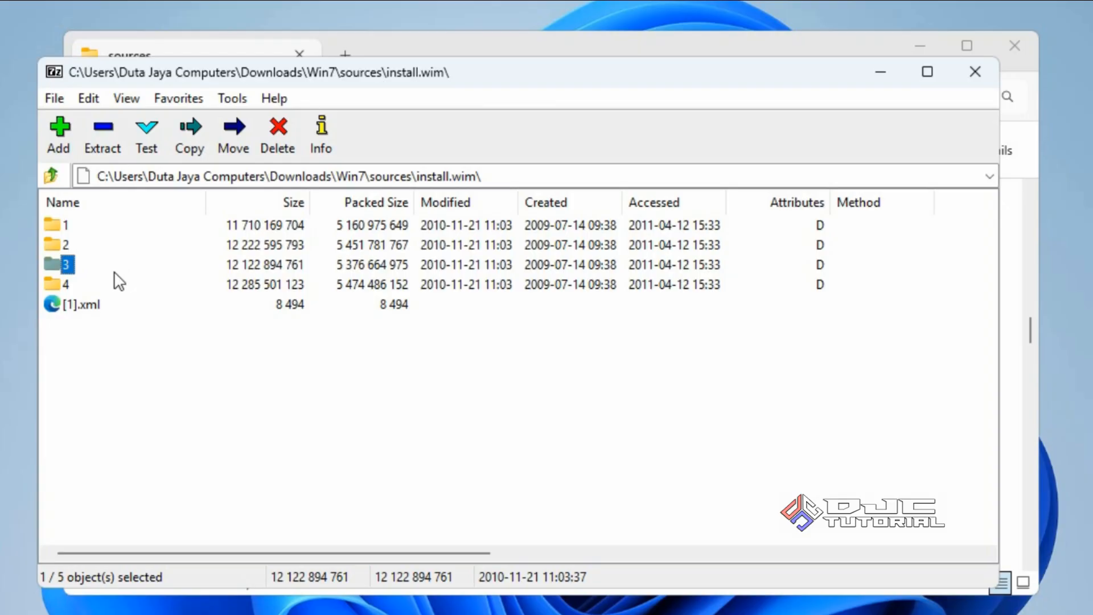
# Browse into image 4's Windows\Boot\EFI folder to list its 26 boot files
pyautogui.doubleClick(62, 284)
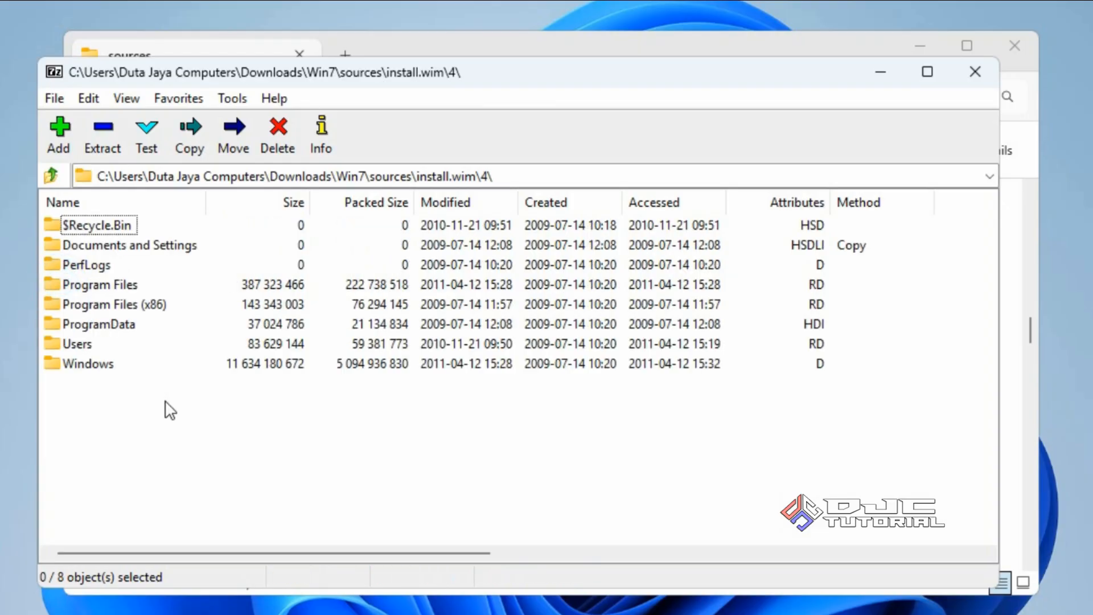
pyautogui.doubleClick(104, 367)
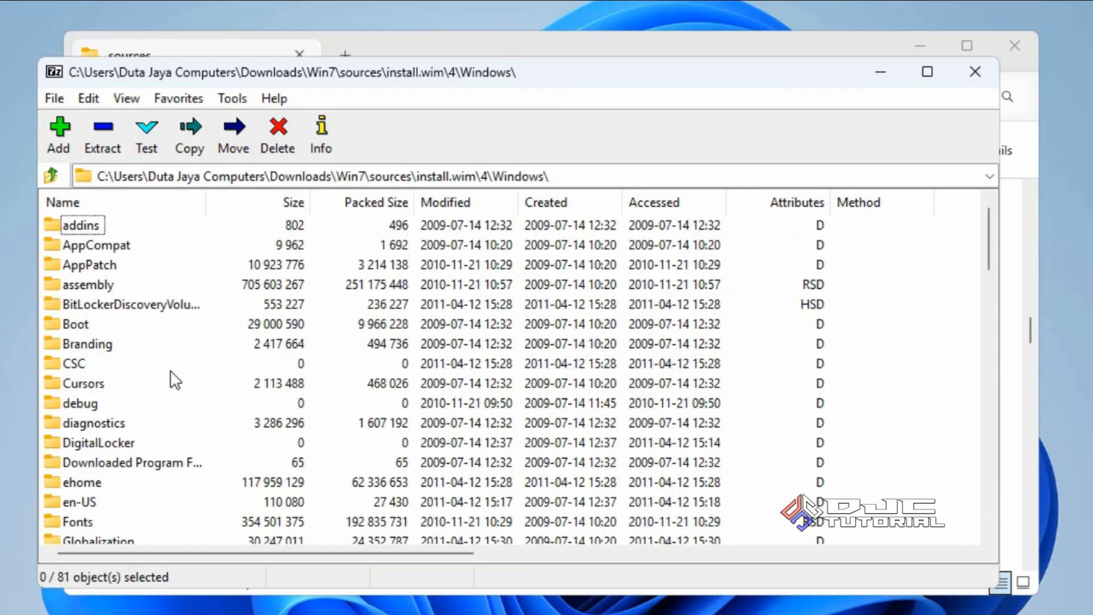
pyautogui.doubleClick(87, 323)
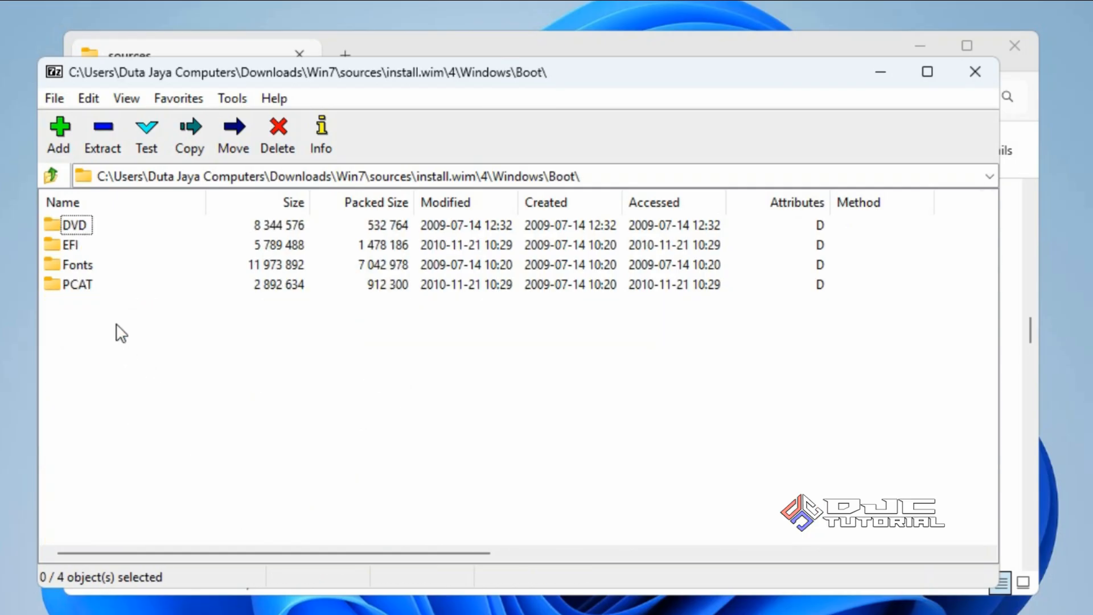
pyautogui.click(77, 243)
pyautogui.doubleClick(77, 243)
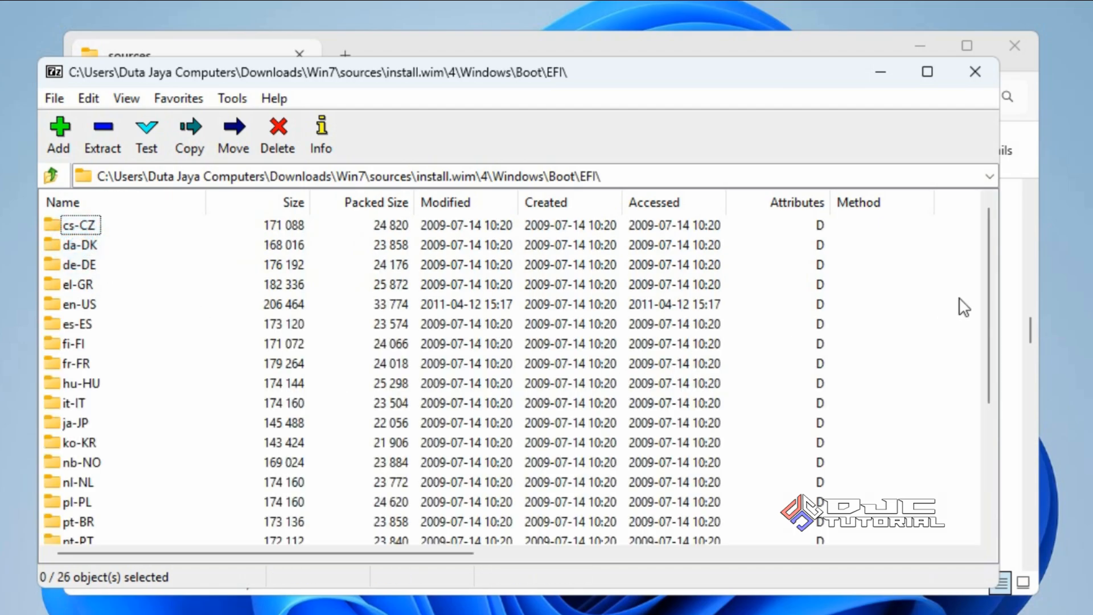
pyautogui.moveTo(989, 285); pyautogui.dragTo(971, 427)
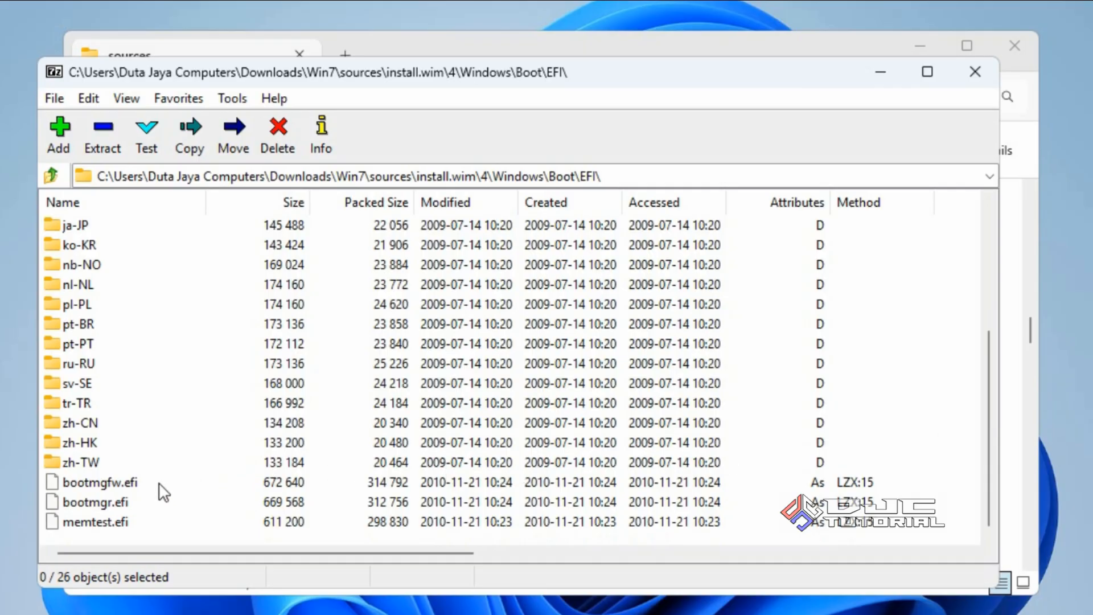
# Extract bootmgfw.efi with 7-Zip, choosing Downloads\Win7\efi\boot as the destination
pyautogui.click(125, 485)
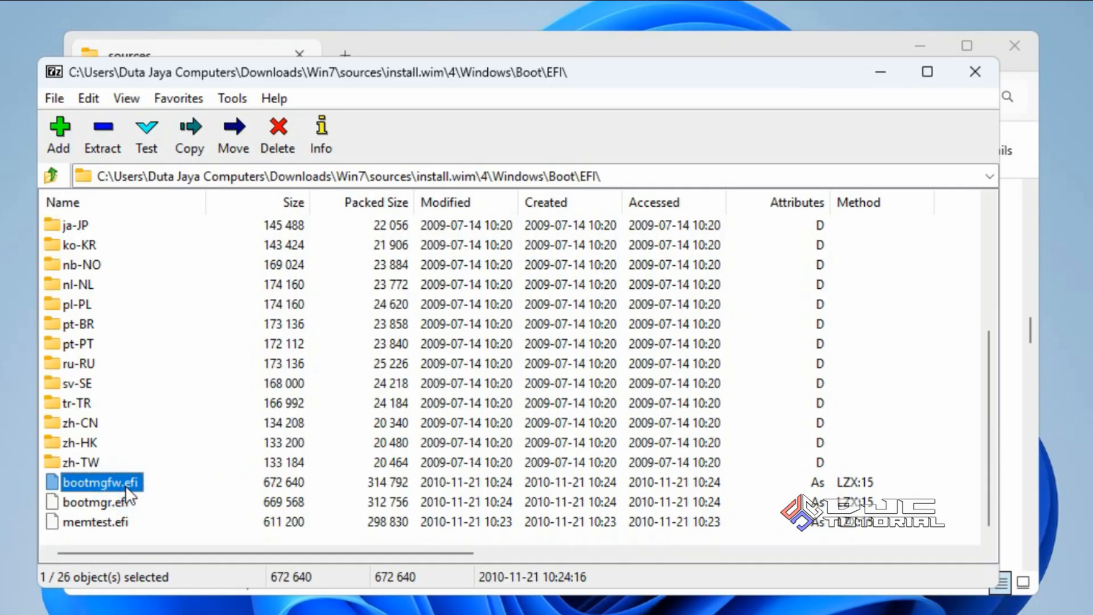
pyautogui.click(102, 145)
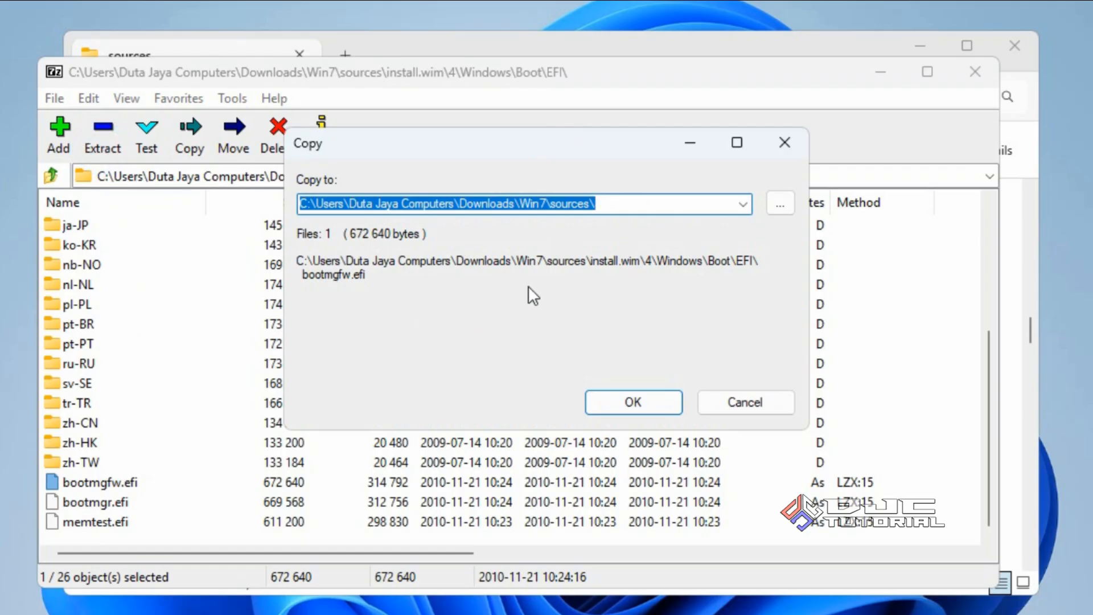
pyautogui.click(780, 203)
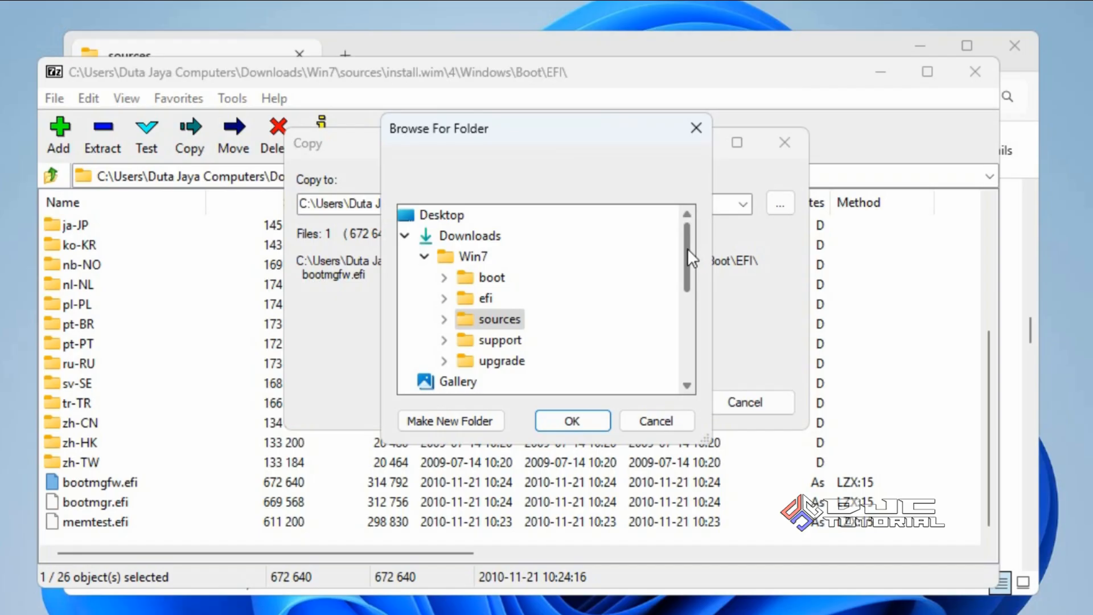
pyautogui.click(490, 235)
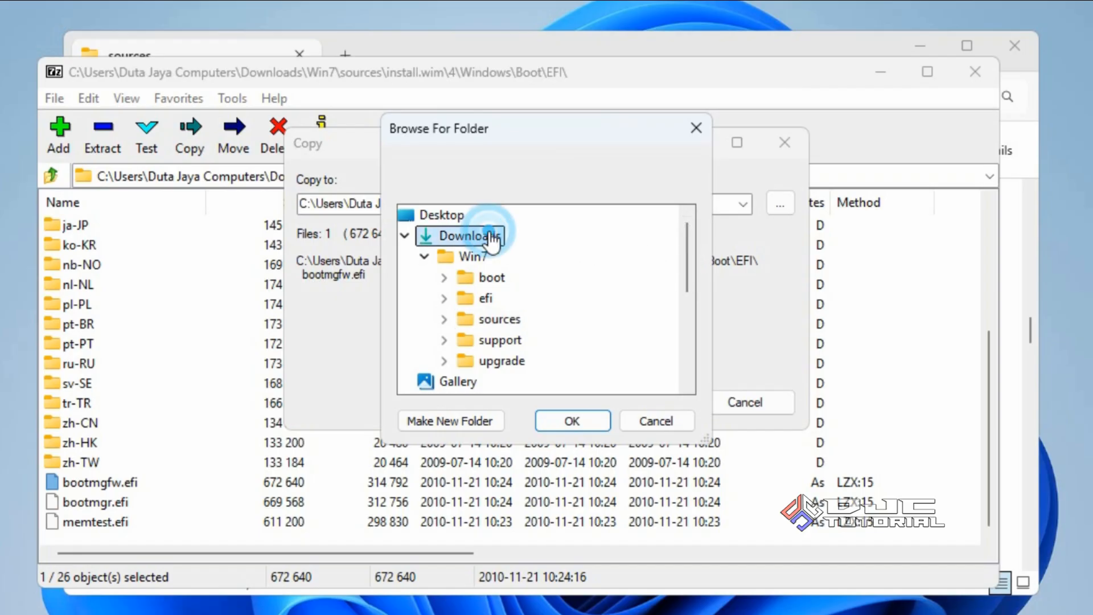
pyautogui.click(485, 263)
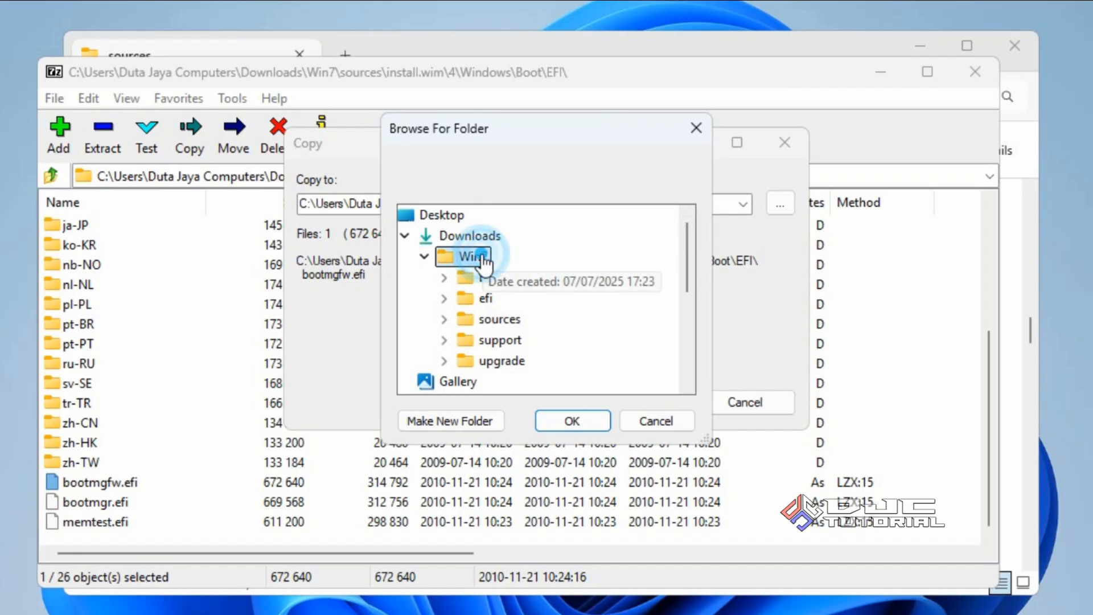
pyautogui.doubleClick(486, 299)
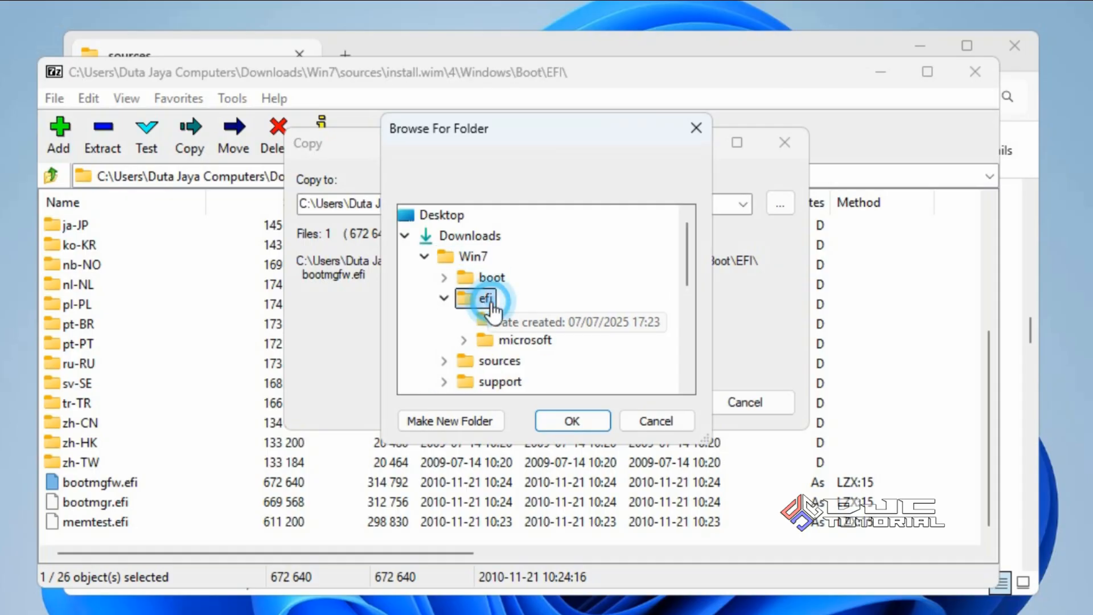
pyautogui.click(513, 320)
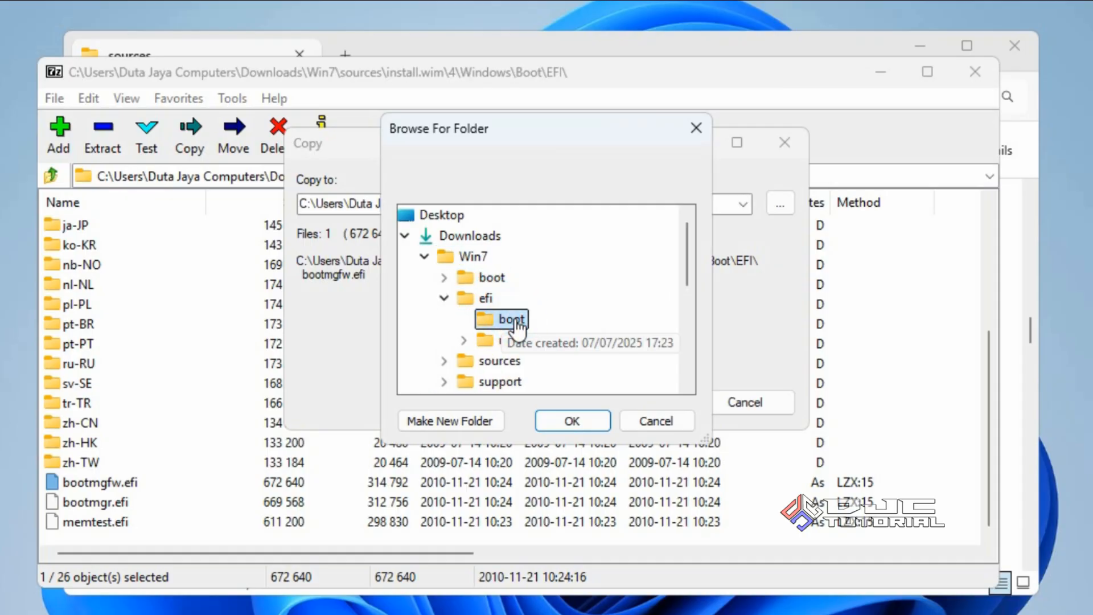
pyautogui.click(569, 420)
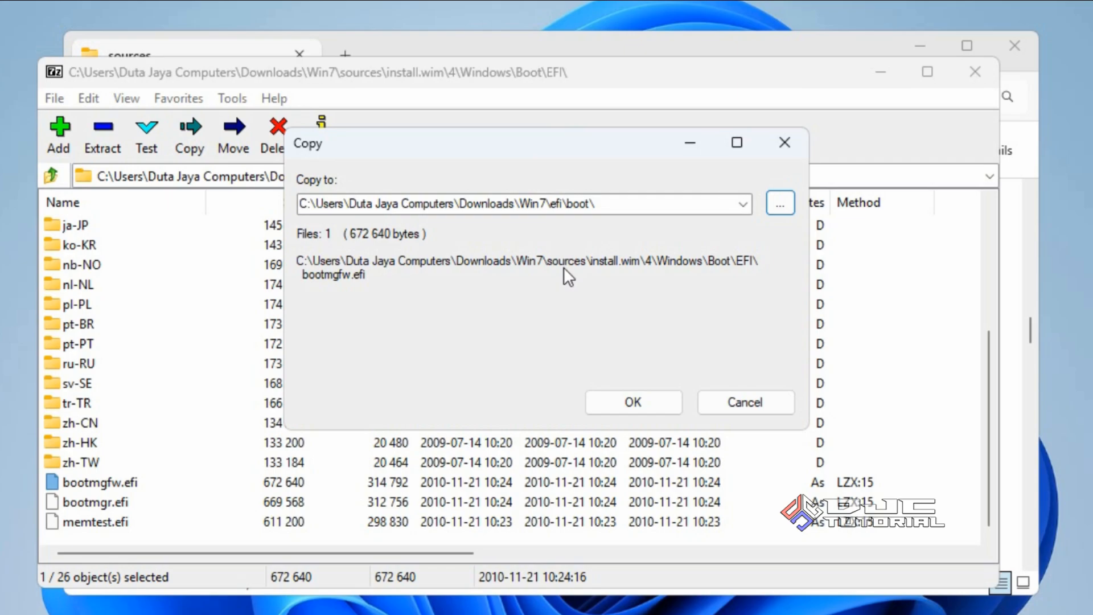
pyautogui.click(603, 398)
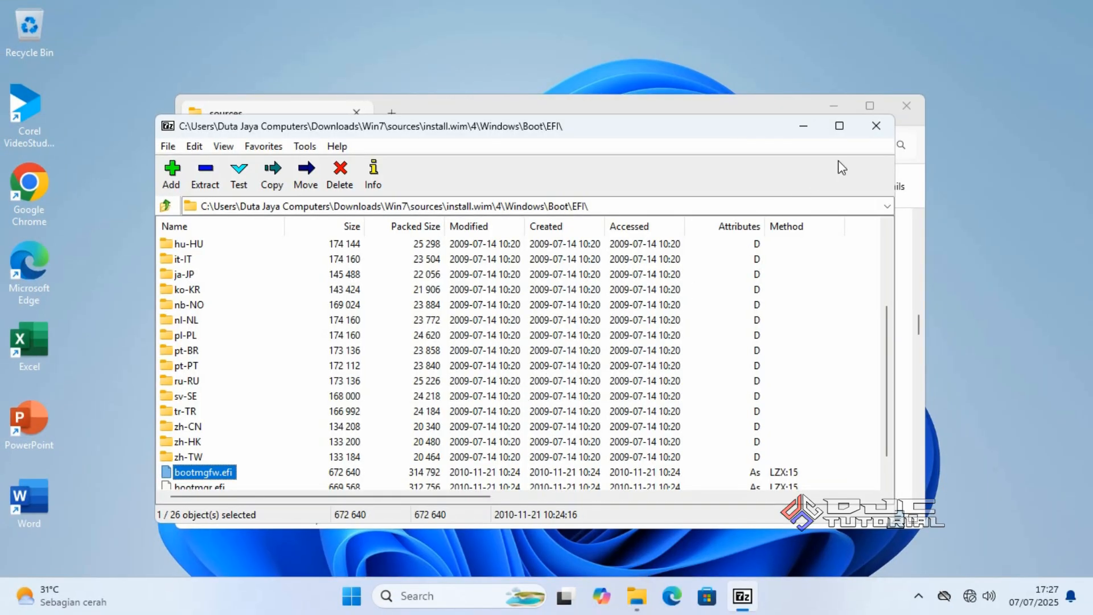
# Close 7-Zip and browse to Downloads\Win7\efi\boot to see bootx64.efi and bootmgfw.efi
pyautogui.click(876, 126)
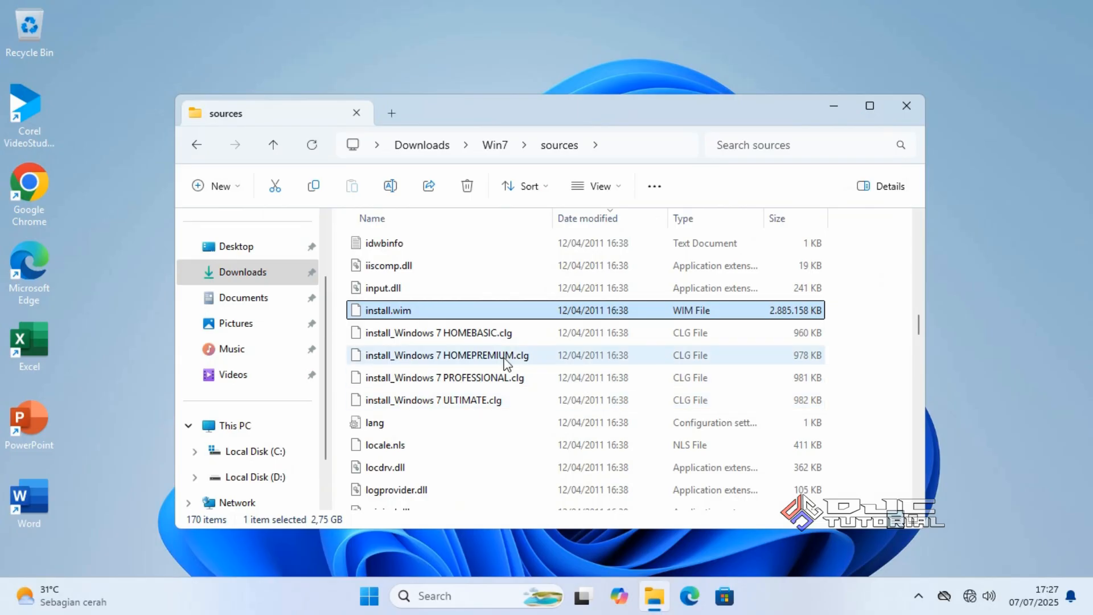
pyautogui.click(283, 273)
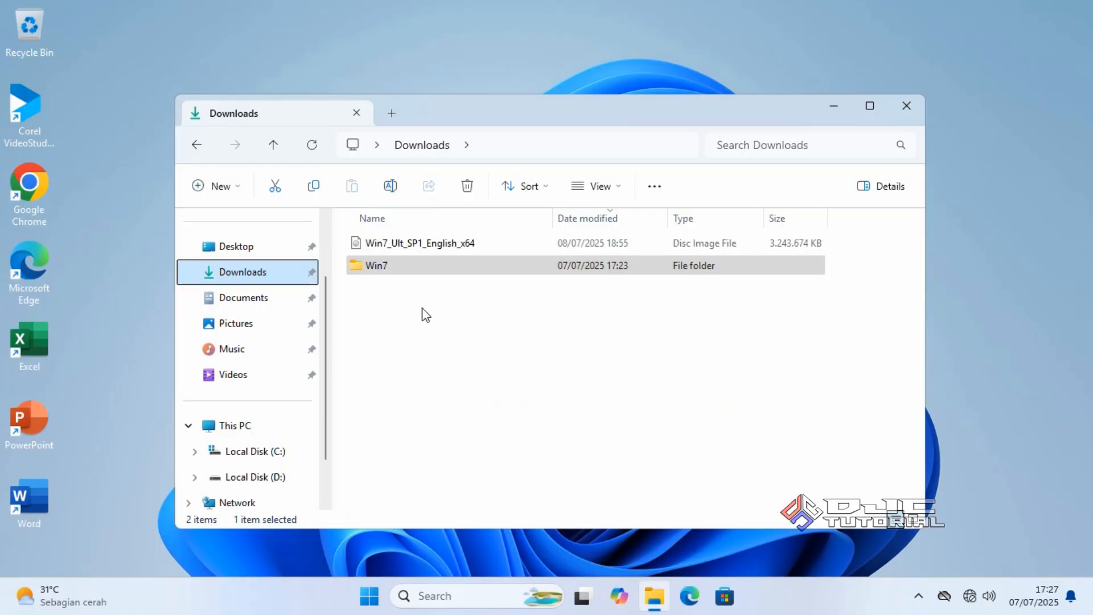
pyautogui.doubleClick(384, 268)
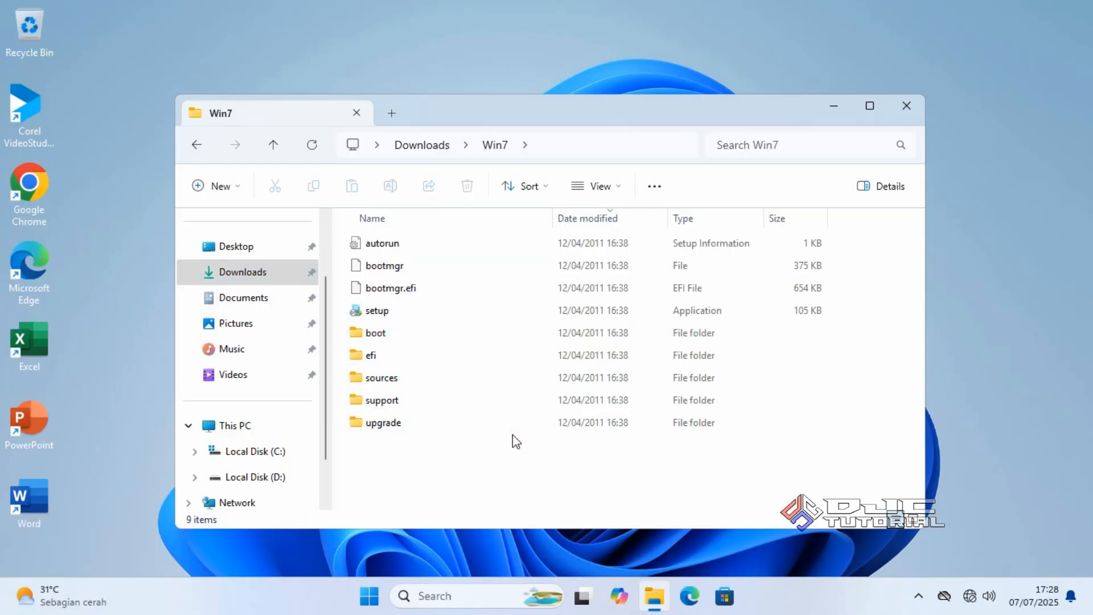
pyautogui.doubleClick(400, 360)
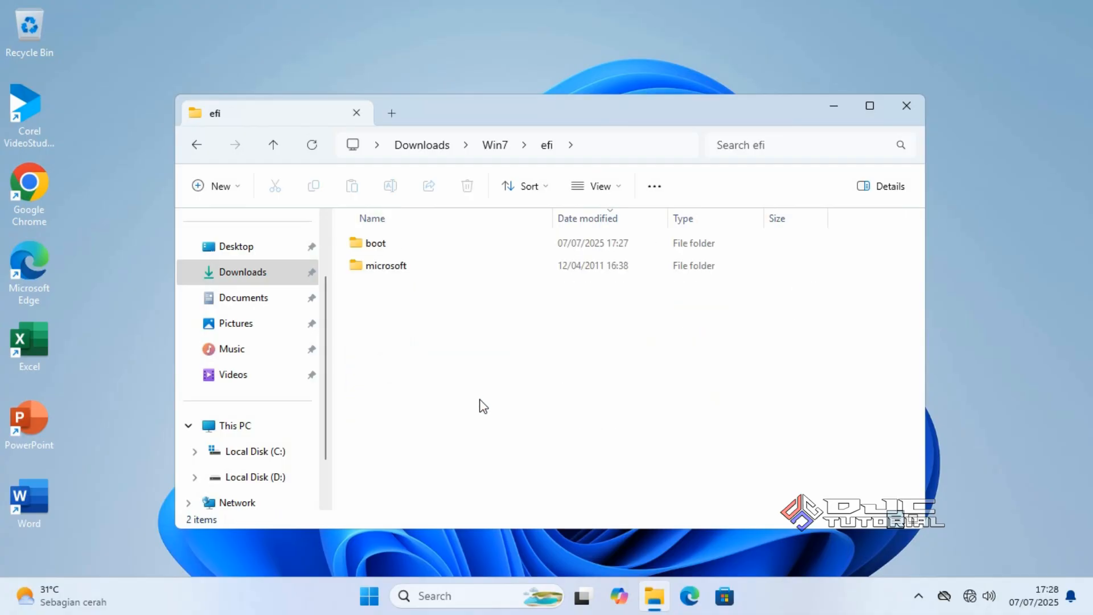
pyautogui.click(402, 245)
pyautogui.doubleClick(401, 245)
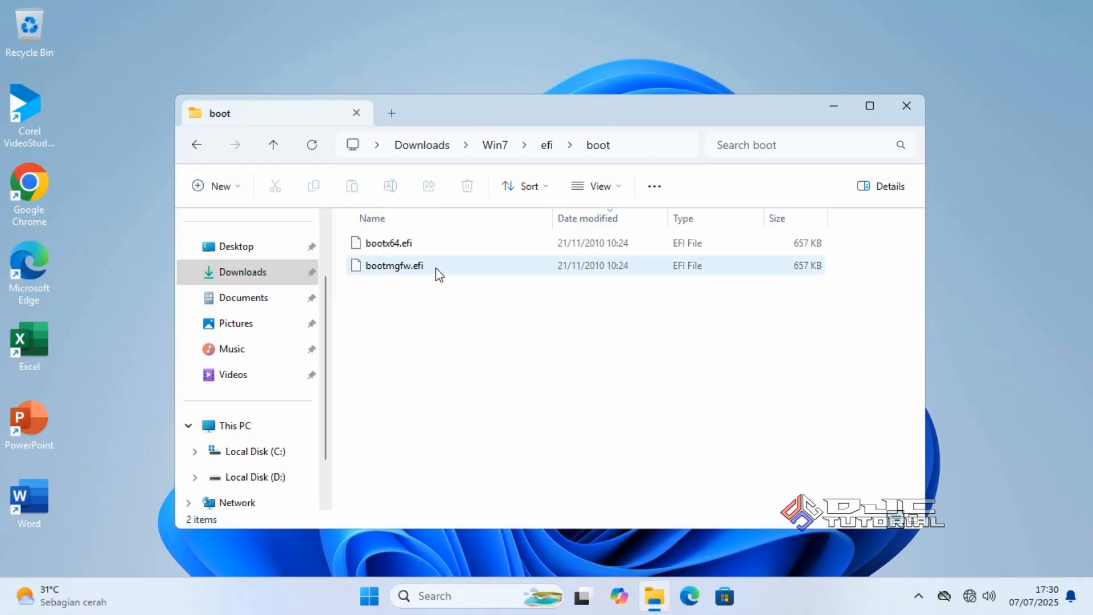
# Rename bootx64.efi to bootx64_old.efi
pyautogui.click(424, 246)
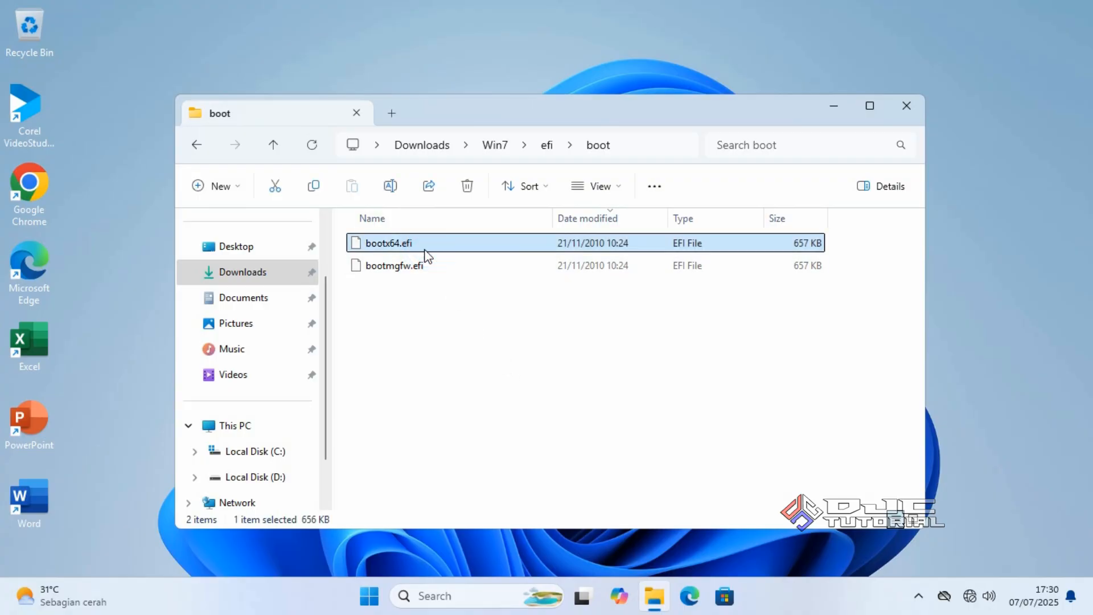
pyautogui.rightClick(425, 254)
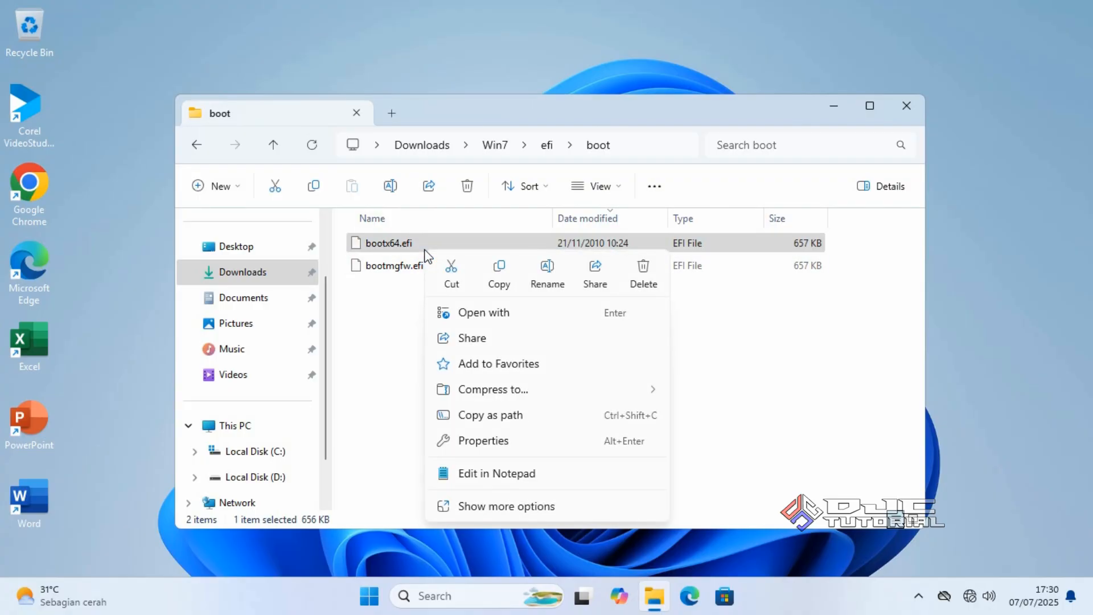
pyautogui.click(539, 274)
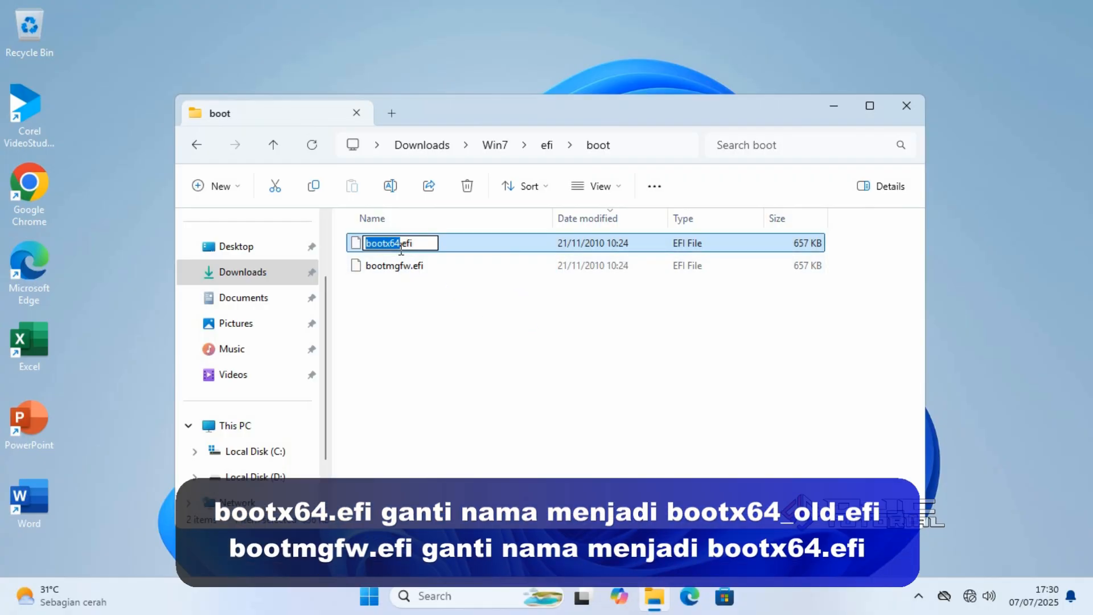
pyautogui.click(401, 245)
pyautogui.write('_old')
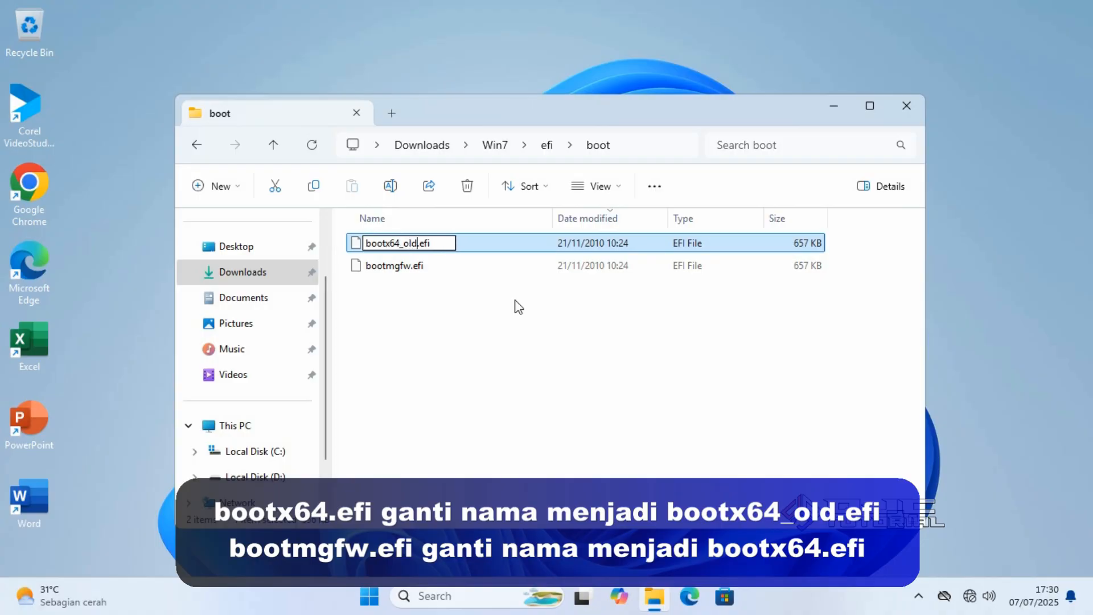
pyautogui.click(519, 310)
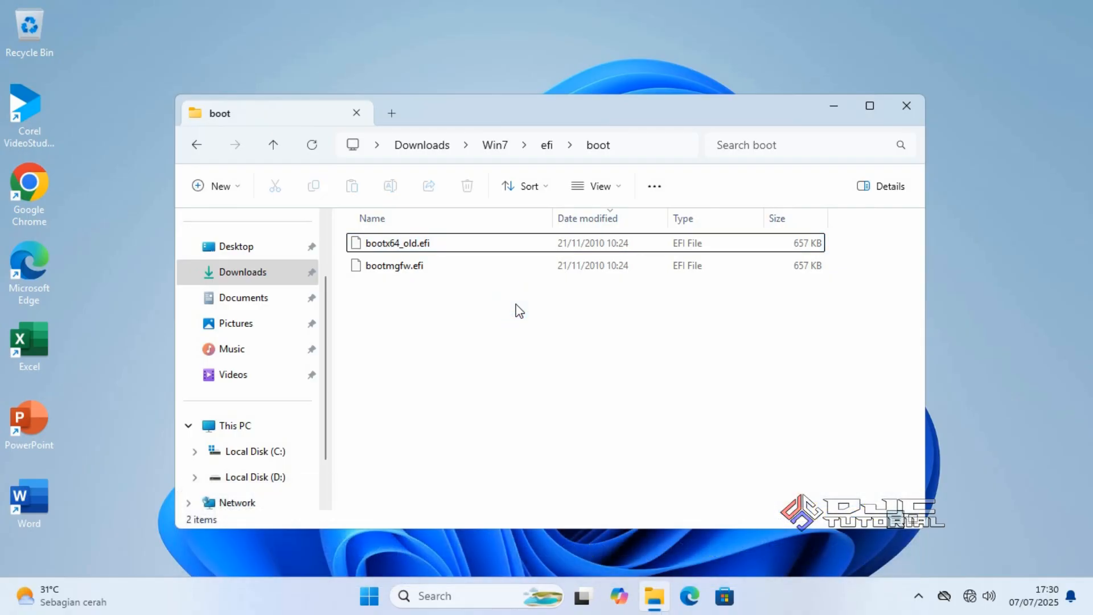
# Rename bootmgfw.efi to bootx64.efi
pyautogui.click(420, 273)
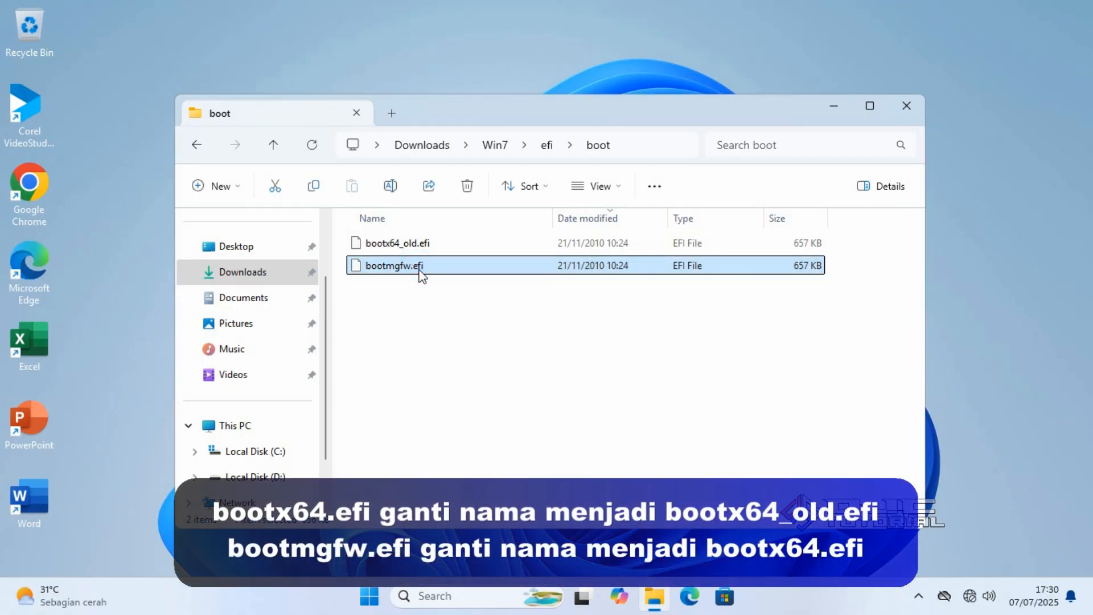
pyautogui.rightClick(420, 276)
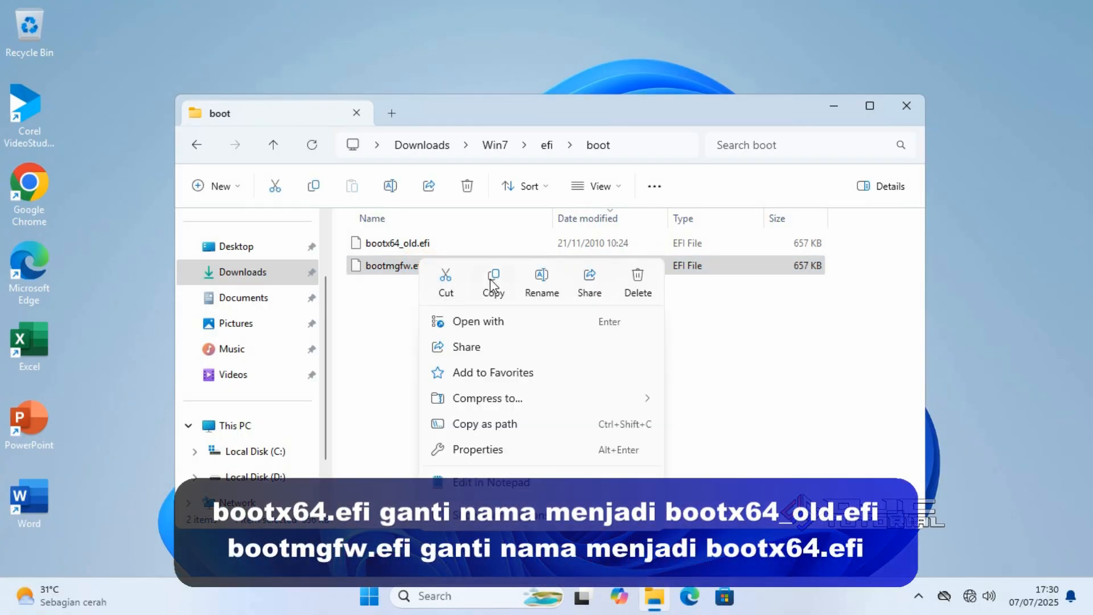
pyautogui.click(531, 288)
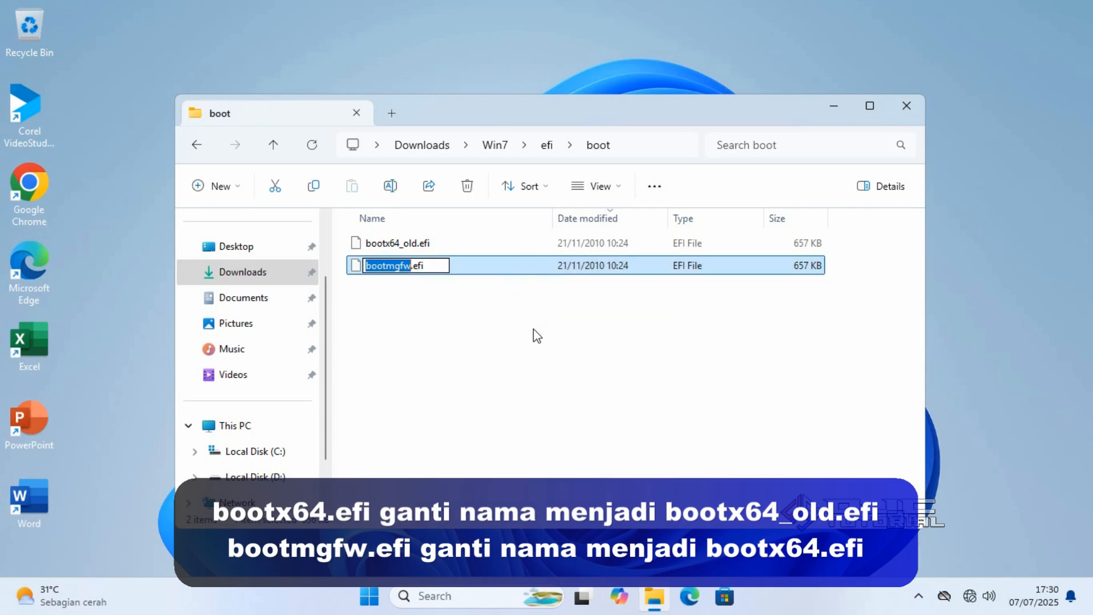
pyautogui.write('bootx')
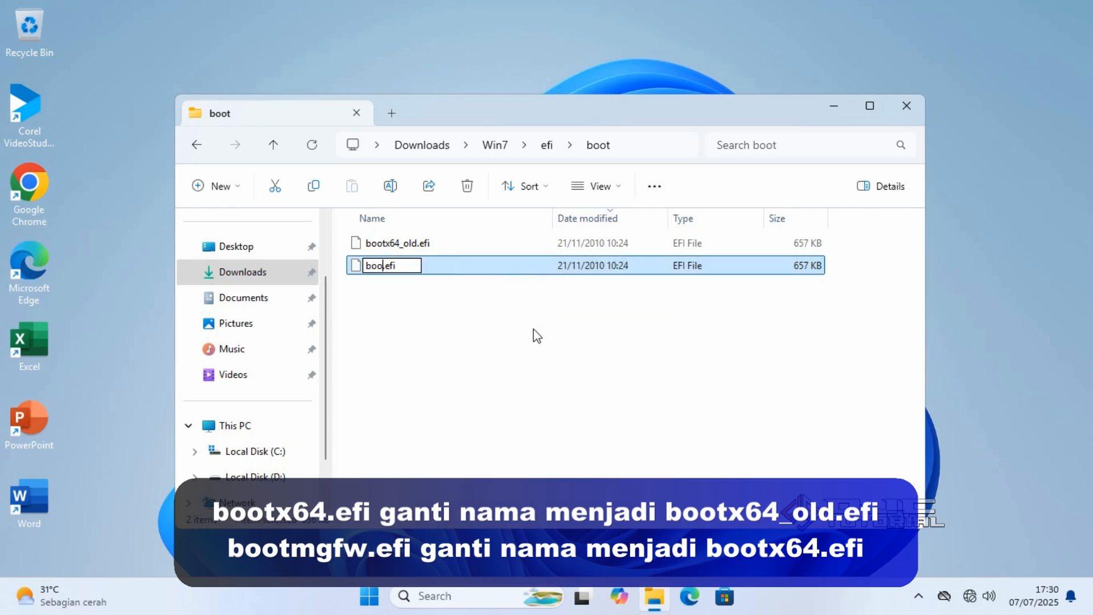
pyautogui.write('64')
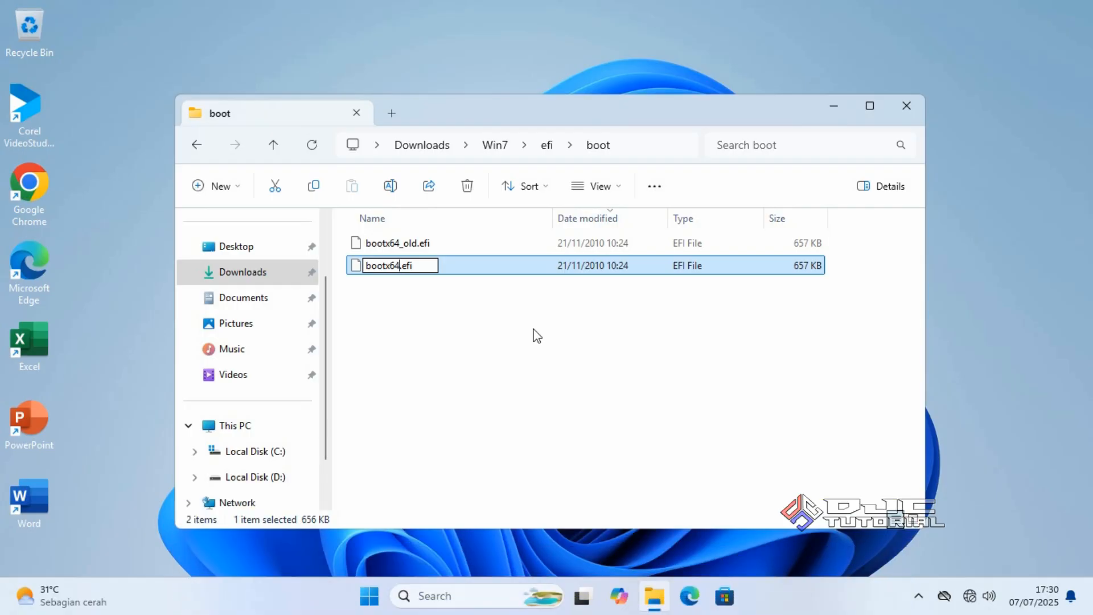
pyautogui.click(526, 323)
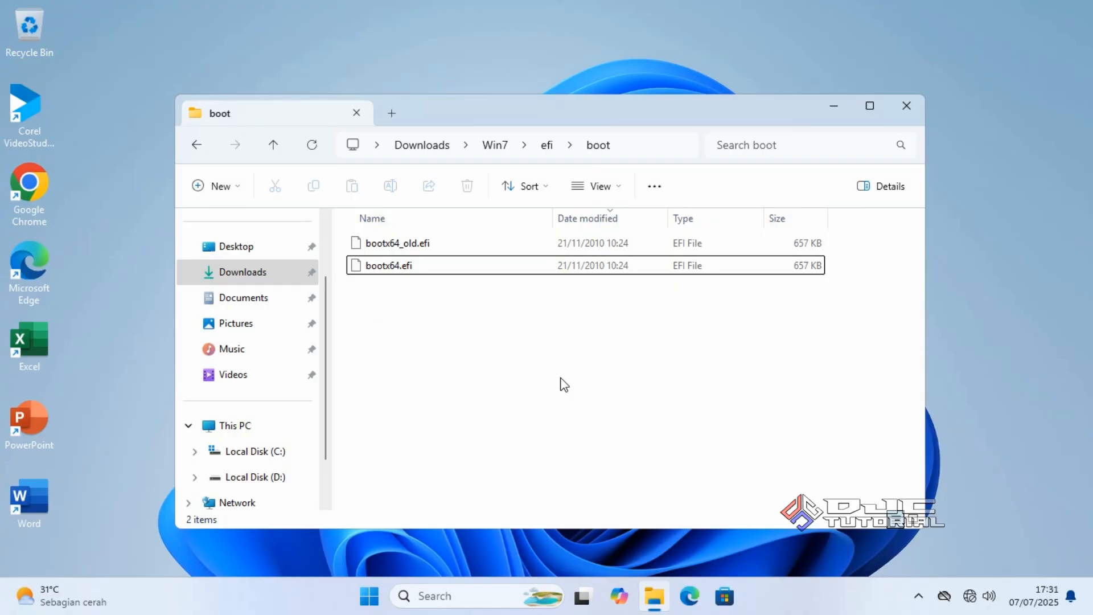
pyautogui.click(288, 276)
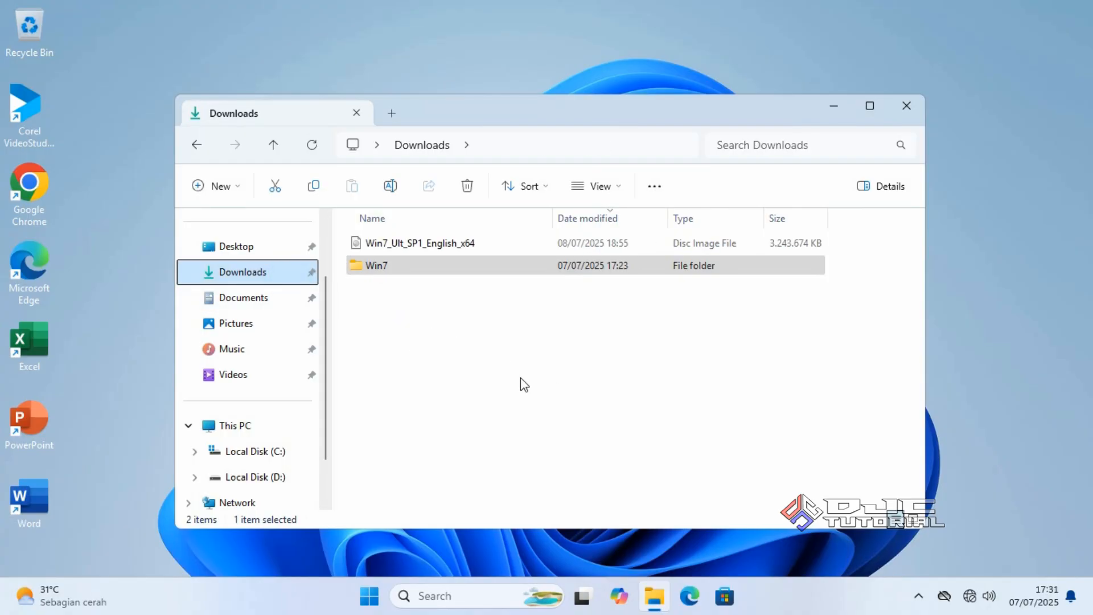
# Copy all six items in Win7\efi\microsoft\boot, including bcd, efisys.bin and fonts
pyautogui.doubleClick(447, 268)
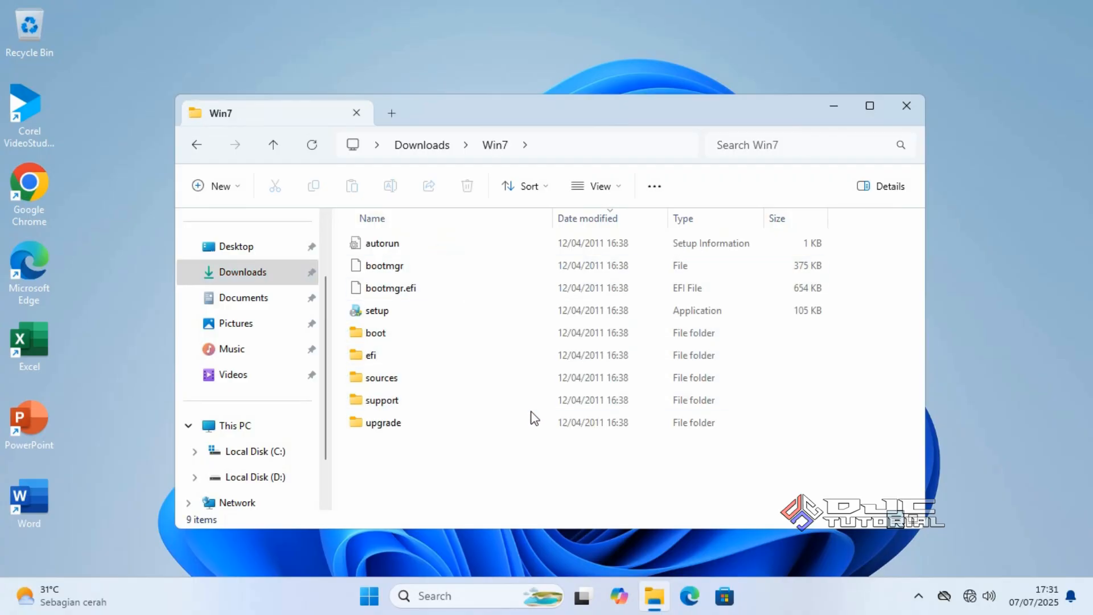
pyautogui.doubleClick(419, 357)
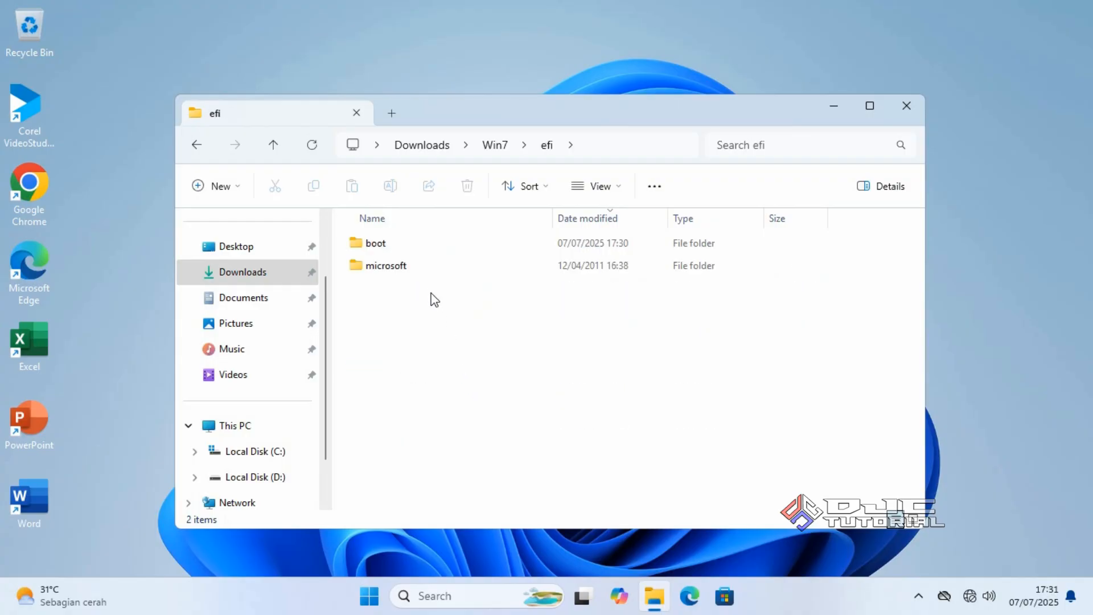
pyautogui.click(426, 267)
pyautogui.doubleClick(426, 268)
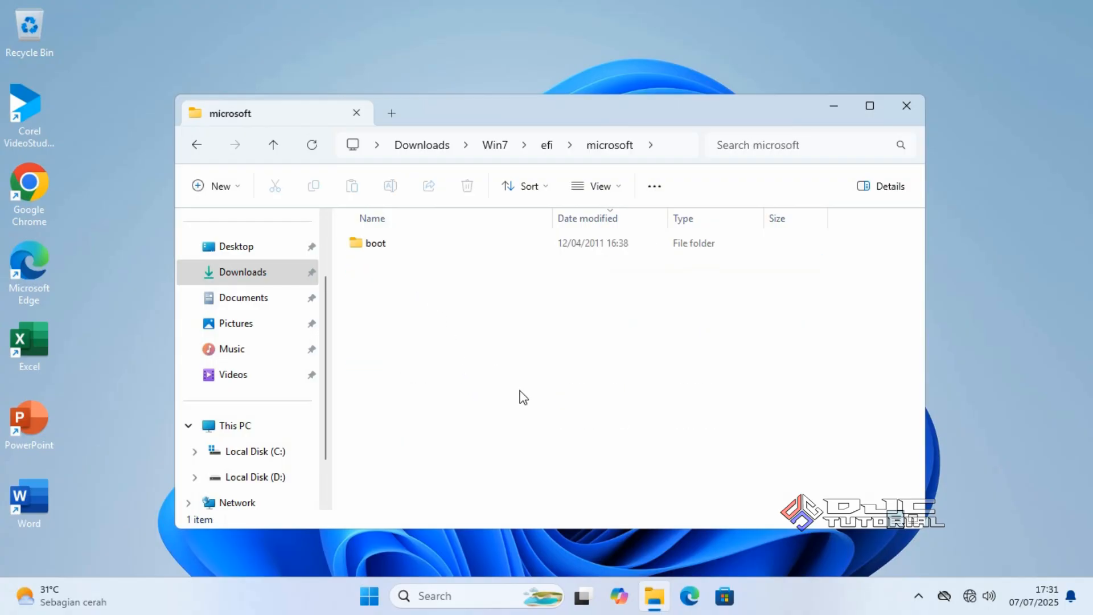
pyautogui.doubleClick(402, 244)
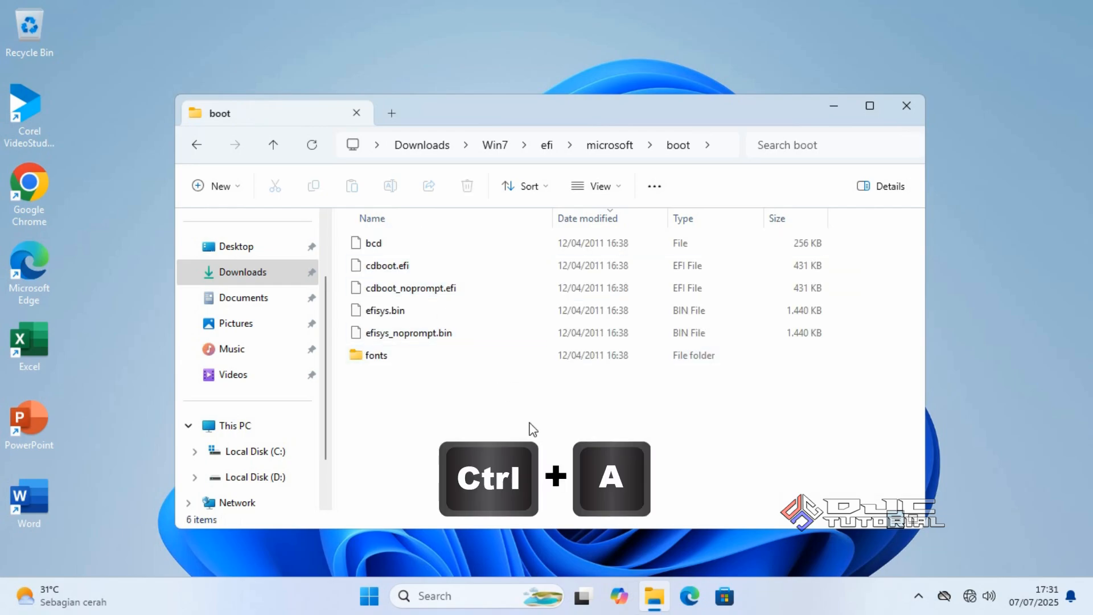
pyautogui.hotkey('ctrl', 'a')
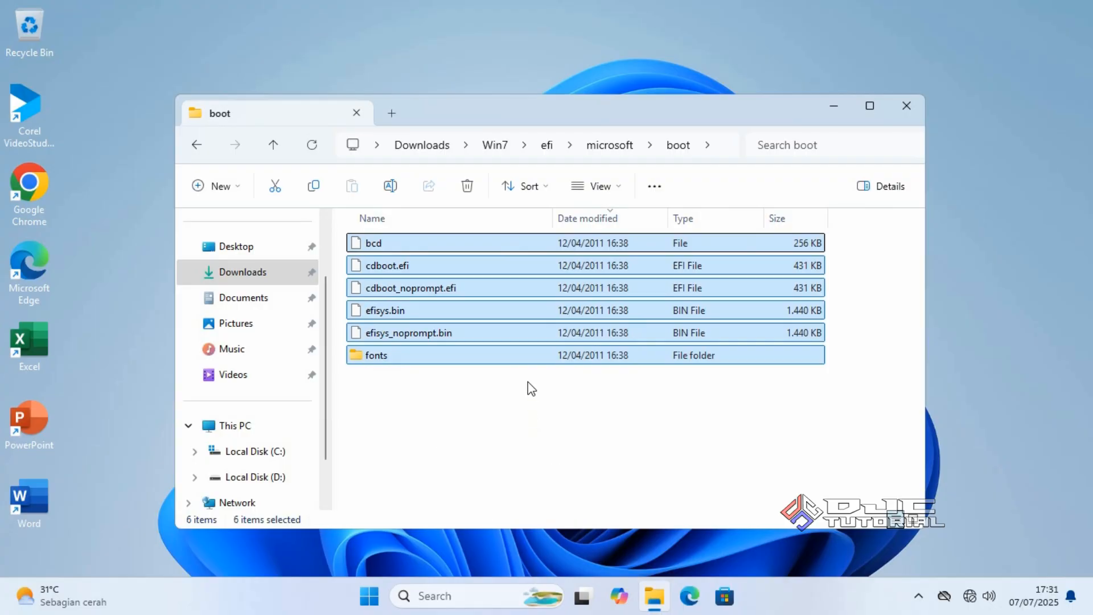
pyautogui.rightClick(529, 357)
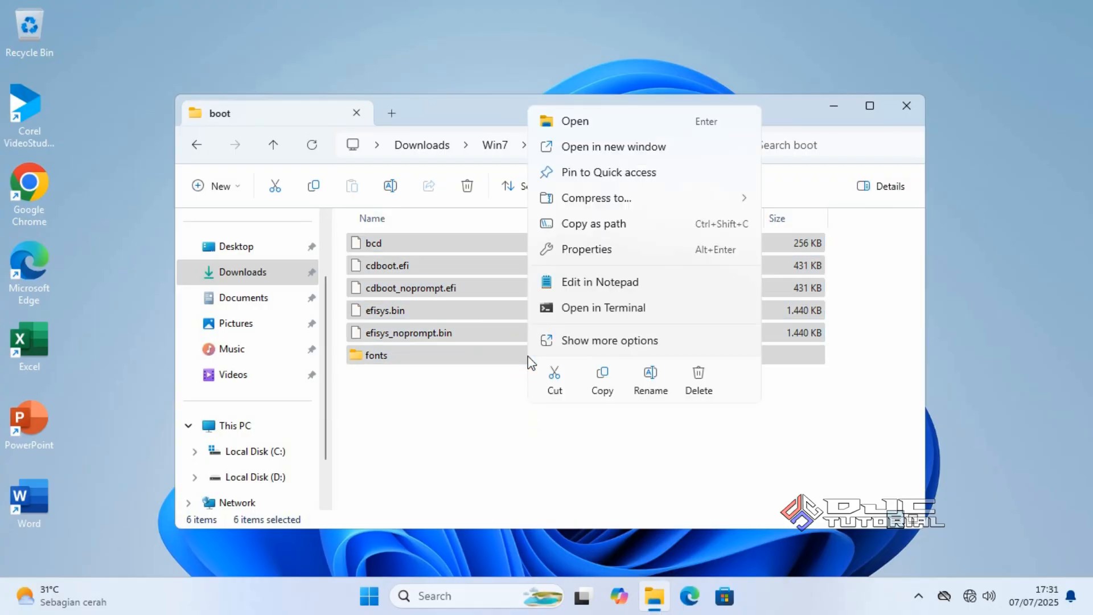
pyautogui.click(594, 380)
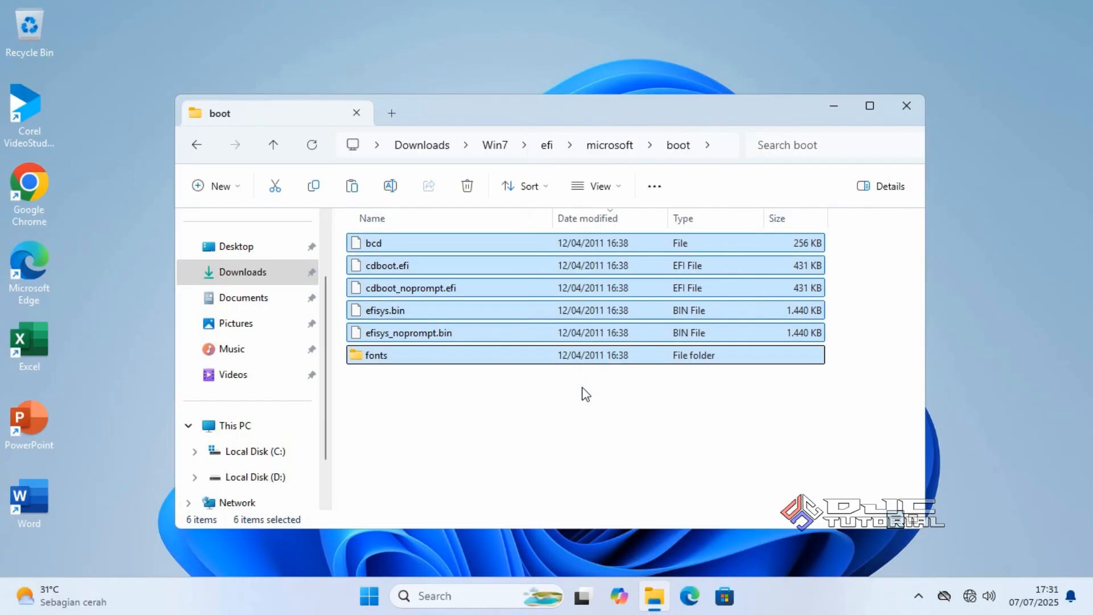
# Paste the six copied items into Win7\efi\boot, bringing it to 8 items
pyautogui.click(295, 284)
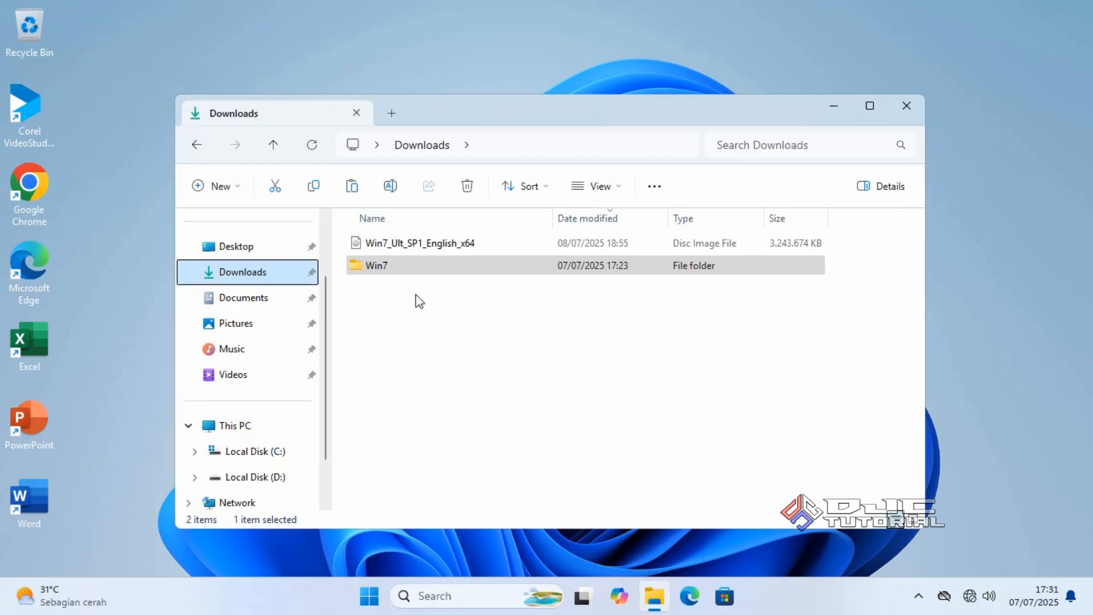
pyautogui.doubleClick(395, 265)
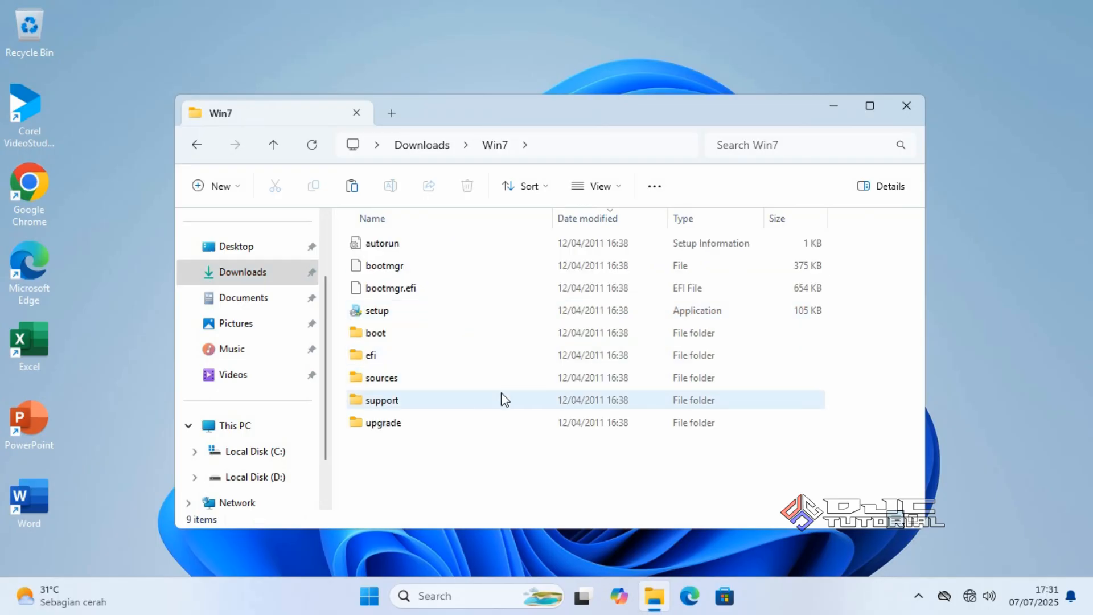
pyautogui.doubleClick(465, 358)
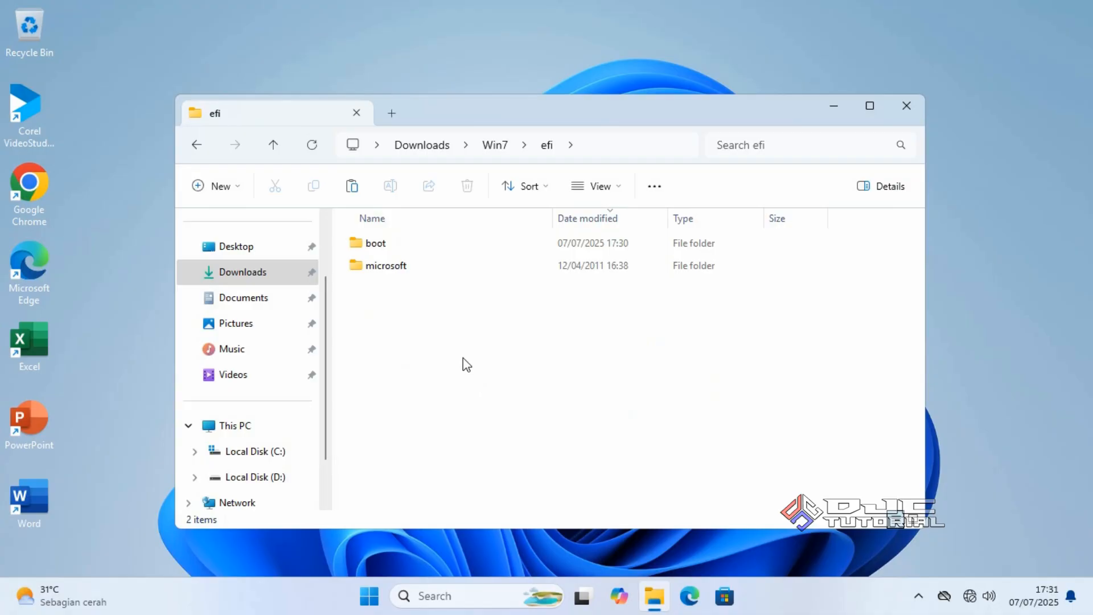
pyautogui.doubleClick(395, 243)
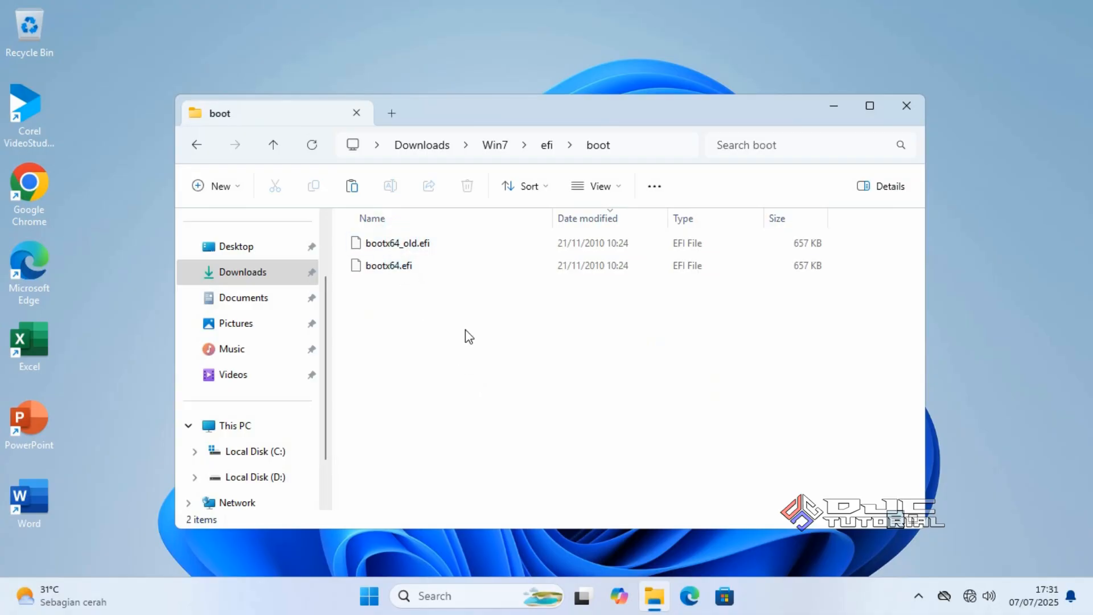
pyautogui.rightClick(520, 357)
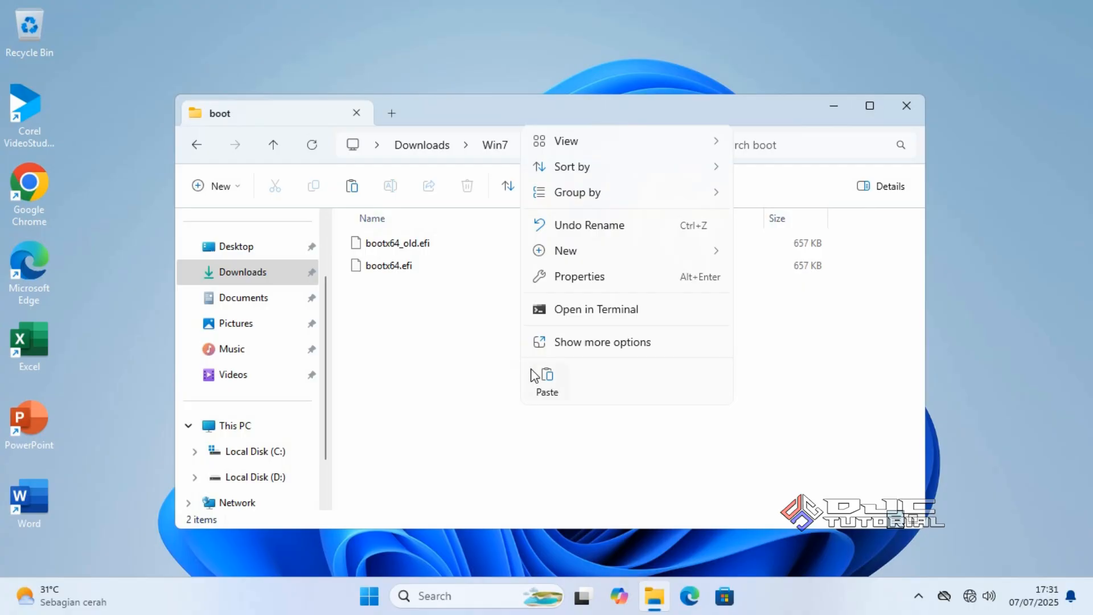
pyautogui.click(538, 377)
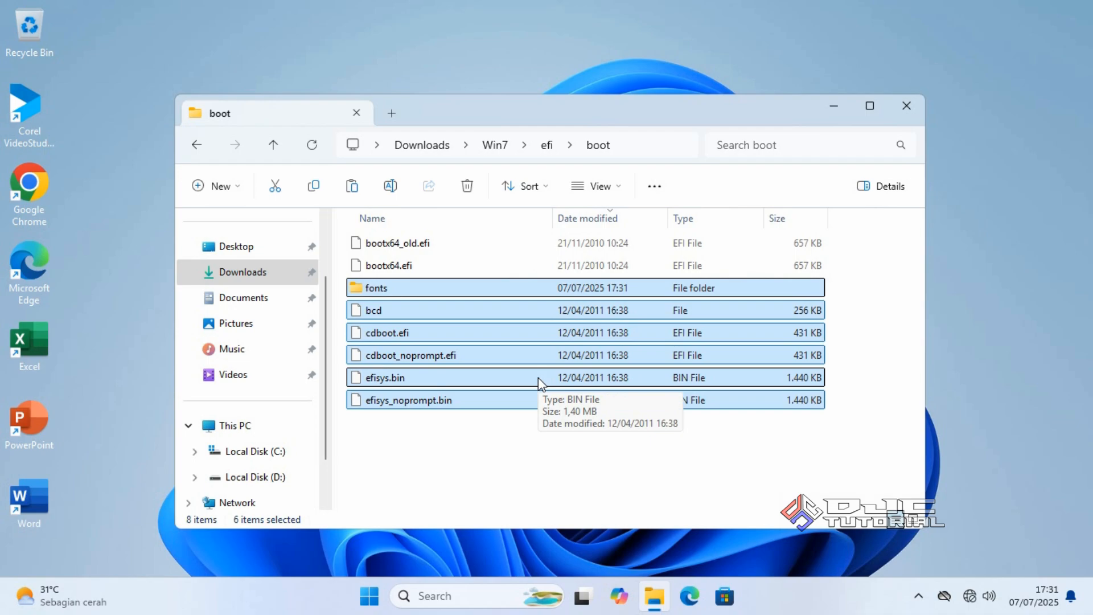
pyautogui.click(292, 280)
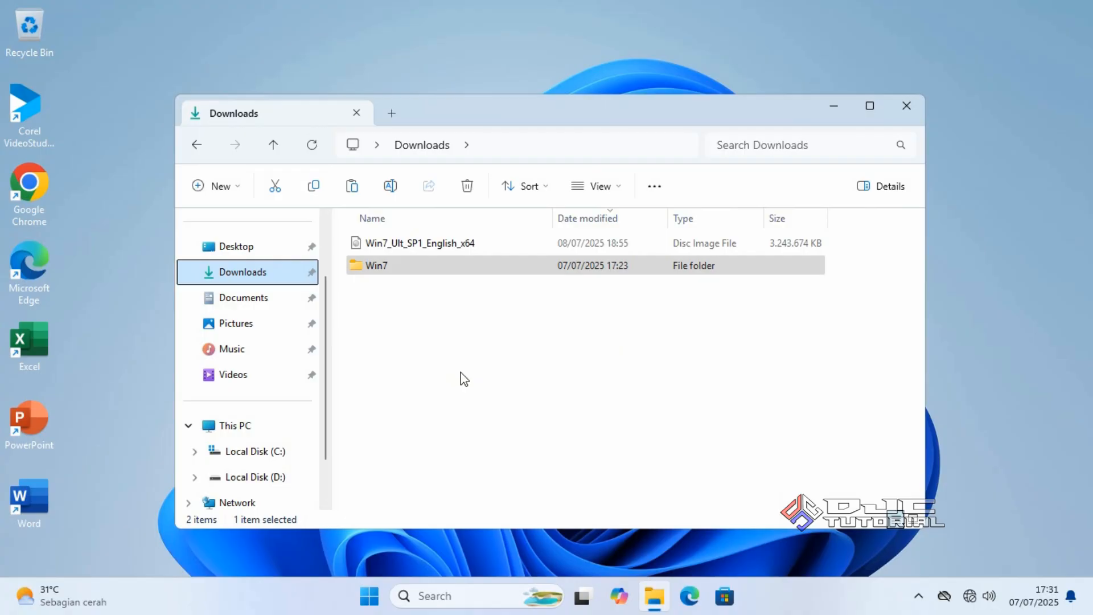
# Rename Local Disk (C:) to 'Windows', granting administrator permission
pyautogui.click(438, 267)
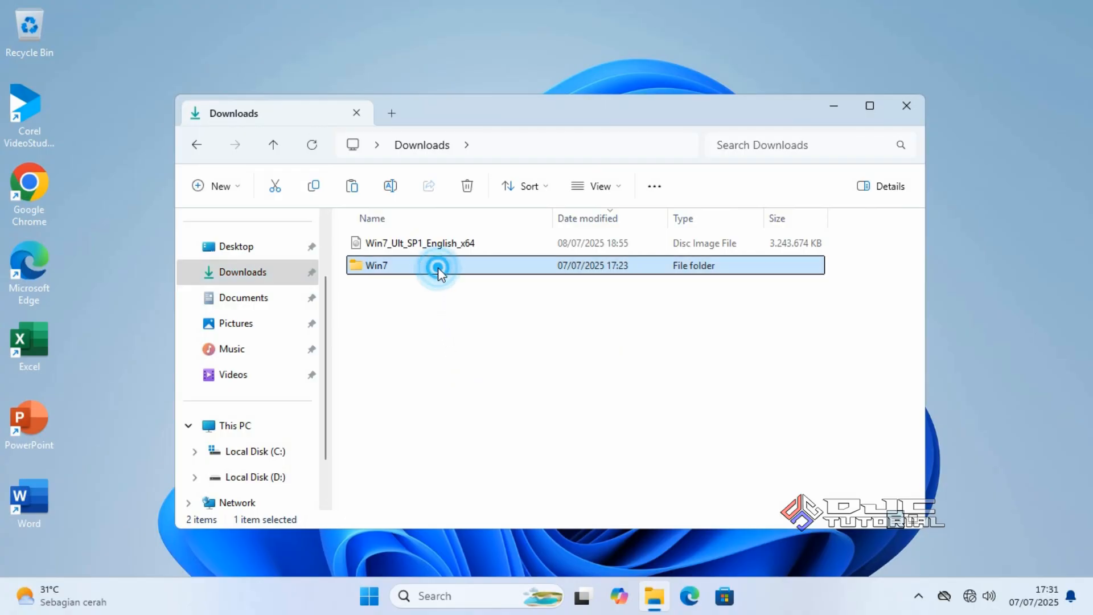
pyautogui.doubleClick(439, 267)
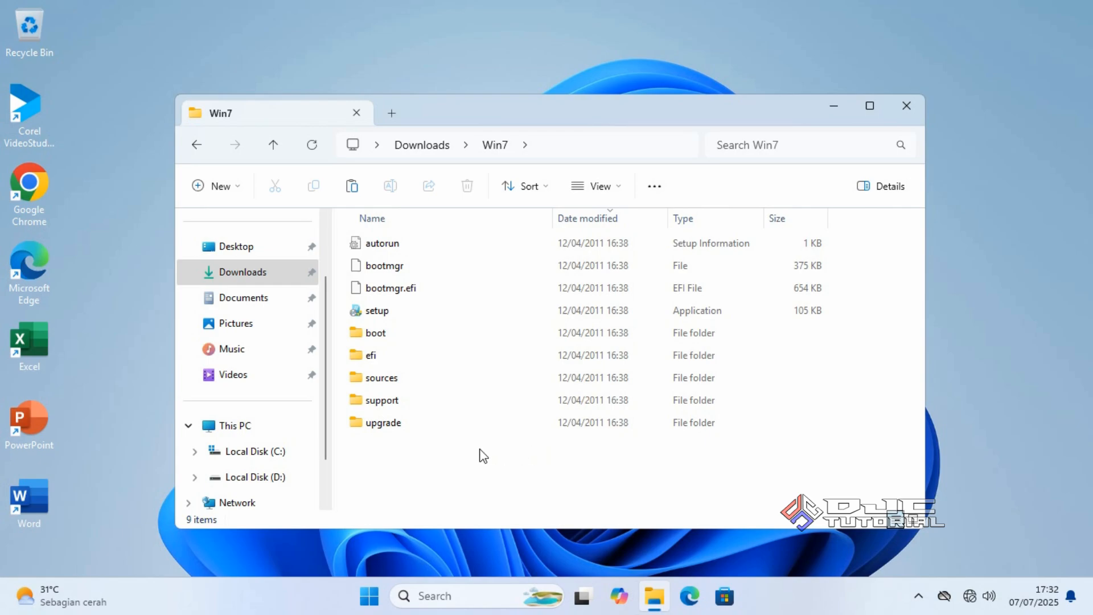
pyautogui.click(282, 451)
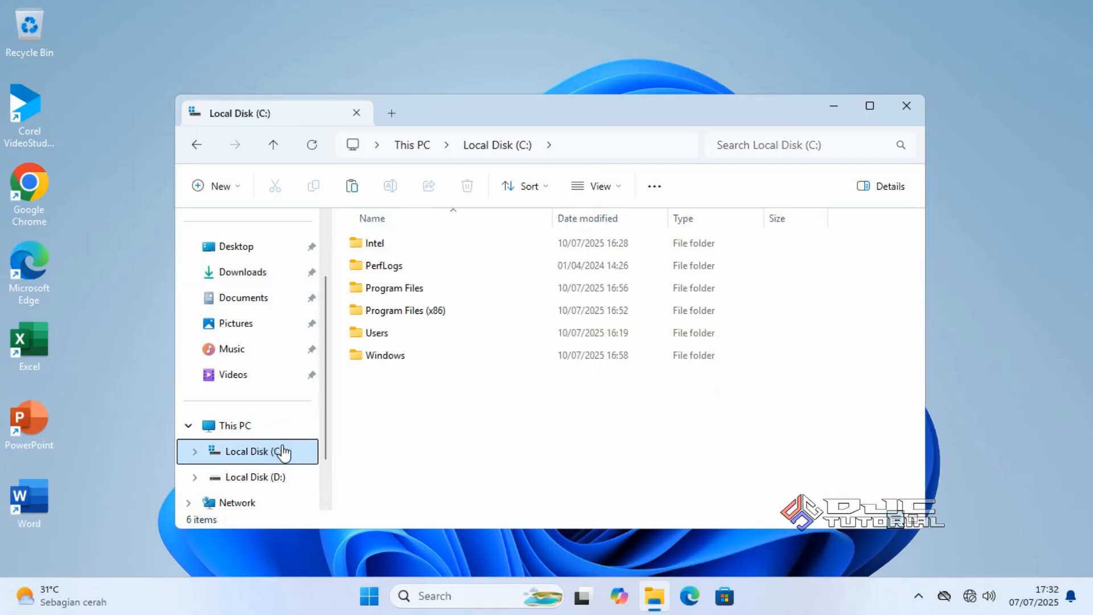
pyautogui.rightClick(283, 451)
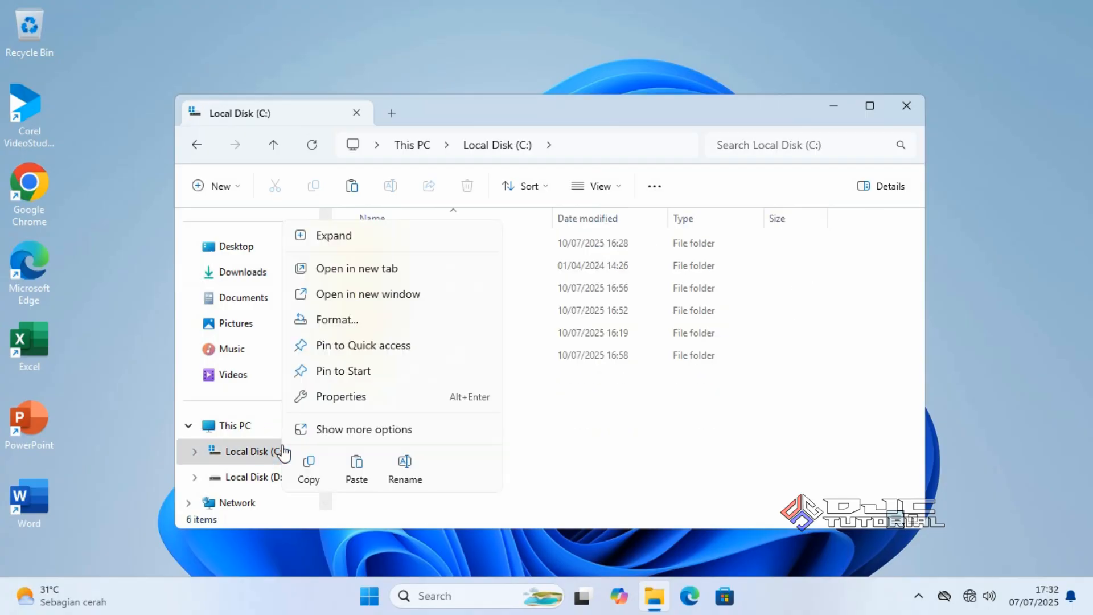
pyautogui.click(406, 473)
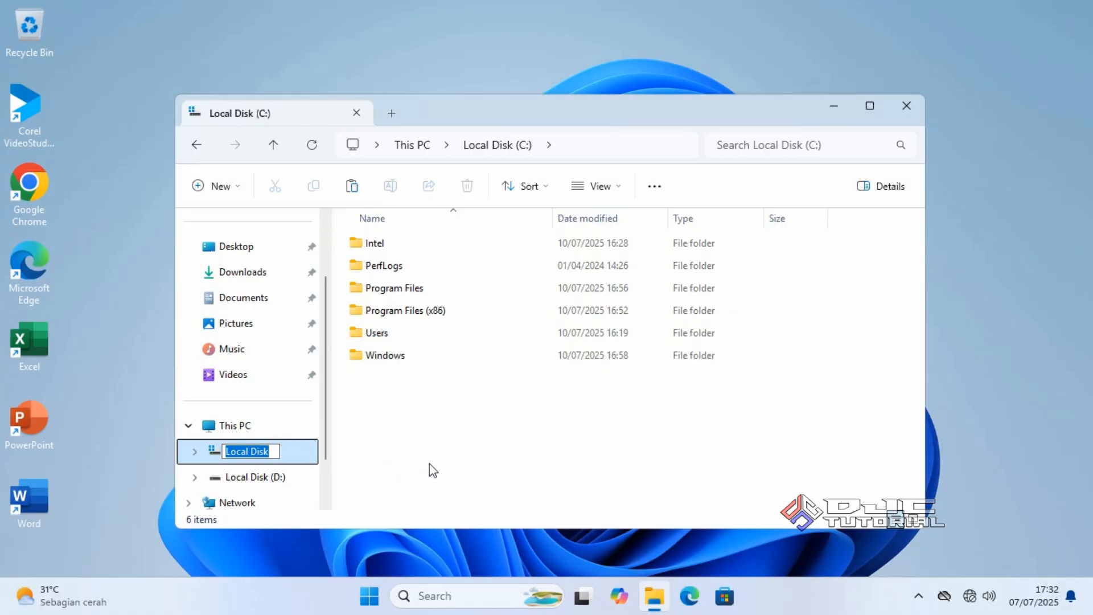
pyautogui.write('Windows')
pyautogui.click(457, 445)
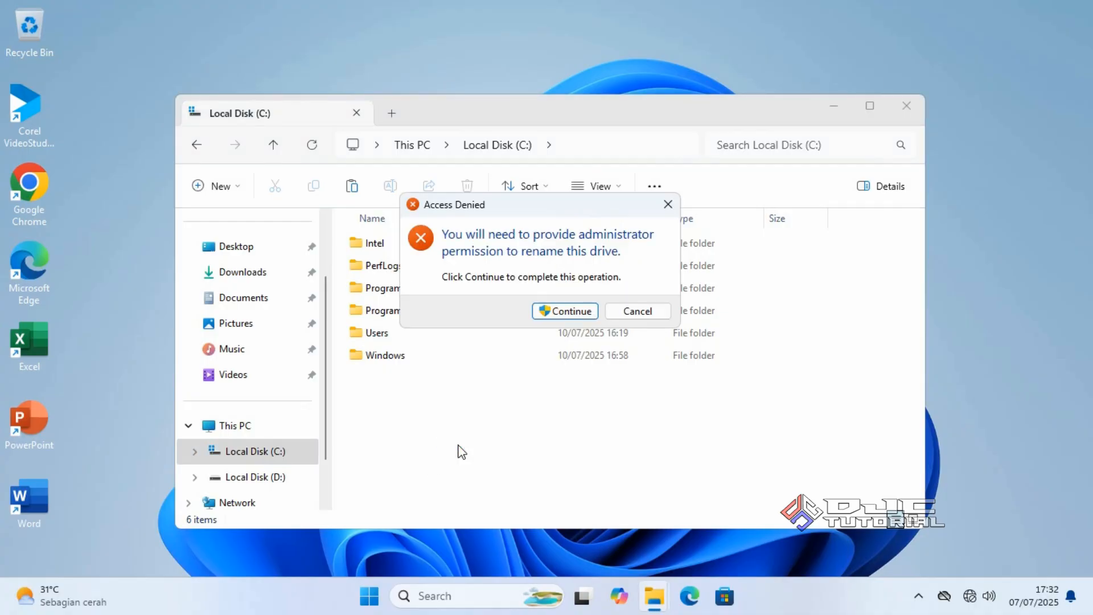
pyautogui.click(569, 311)
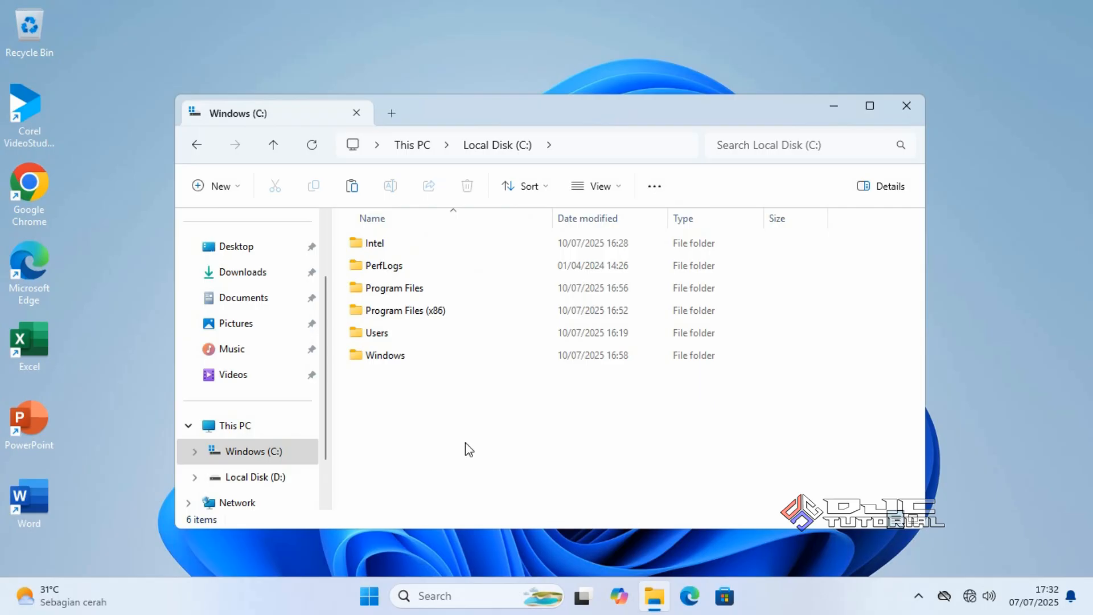
pyautogui.click(268, 456)
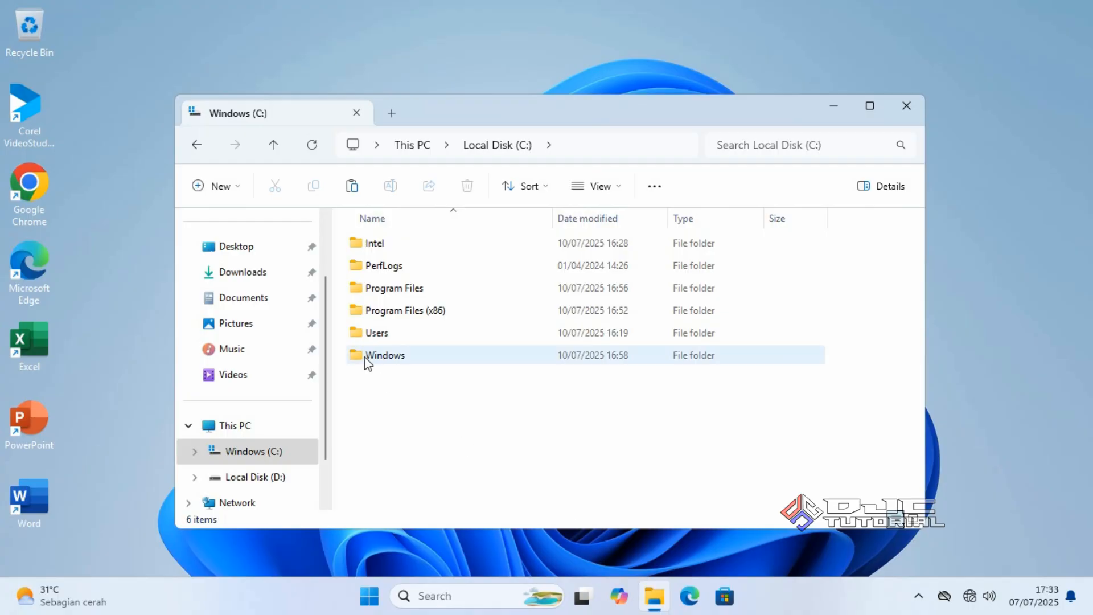
# Run setup from Downloads\Win7 as administrator and approve the UAC prompt
pyautogui.click(280, 275)
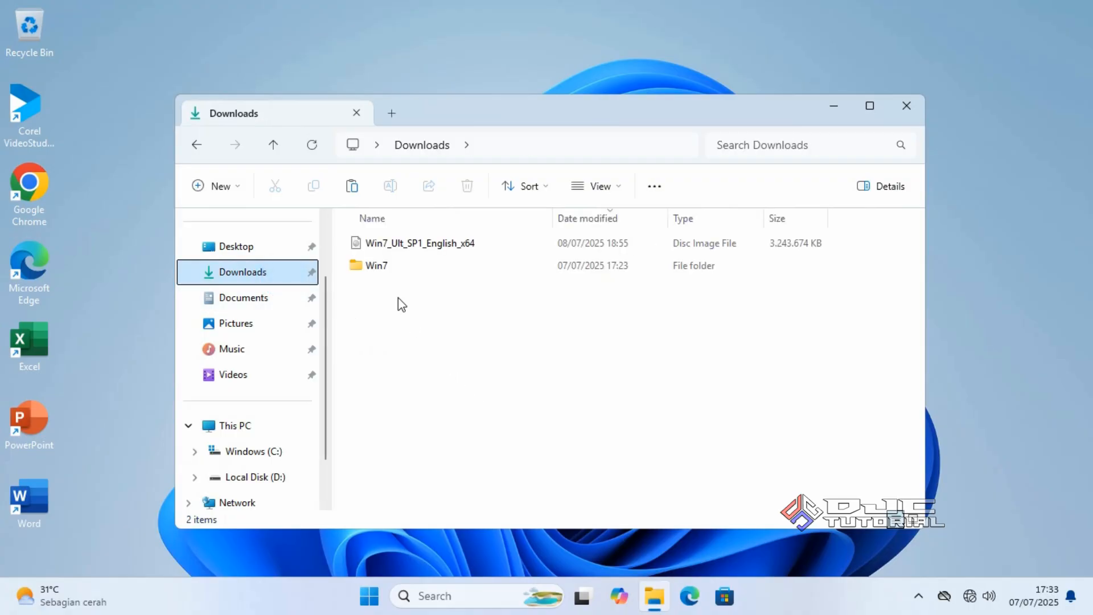
pyautogui.doubleClick(377, 266)
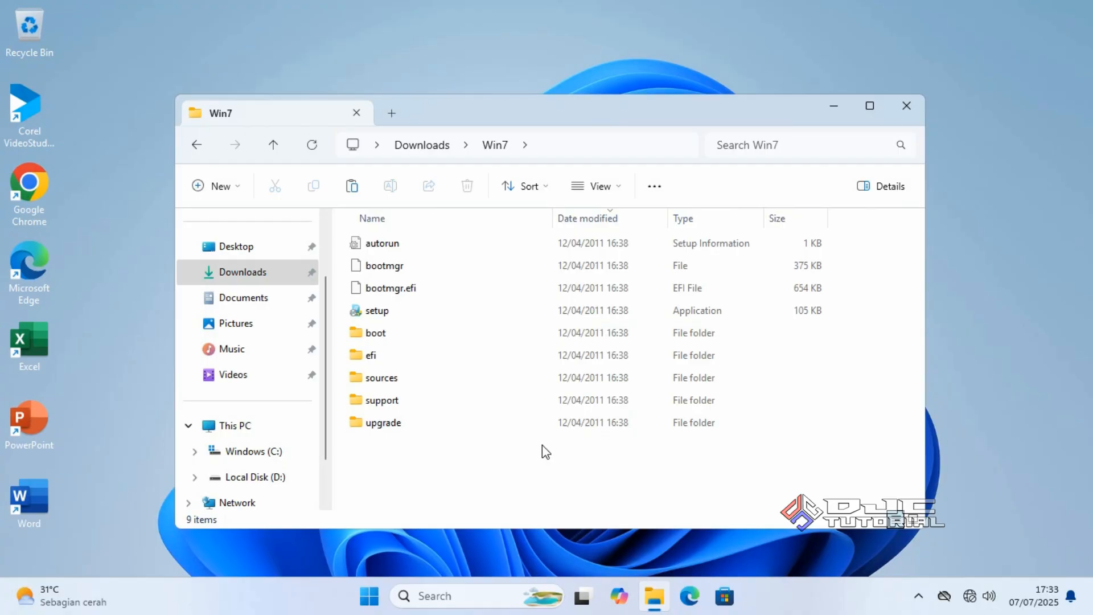
pyautogui.click(447, 319)
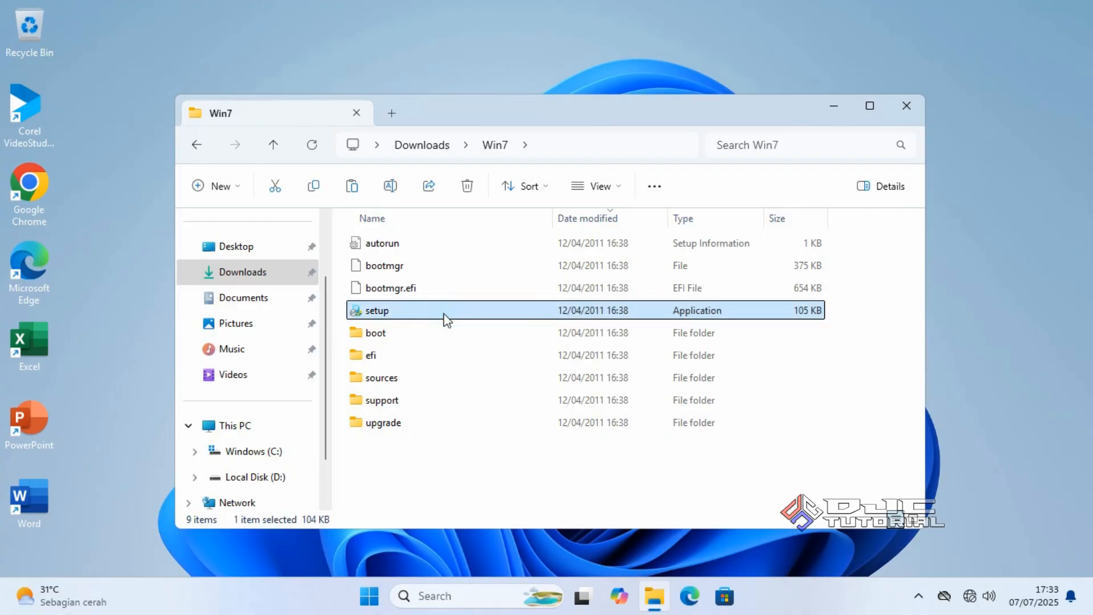
pyautogui.rightClick(444, 317)
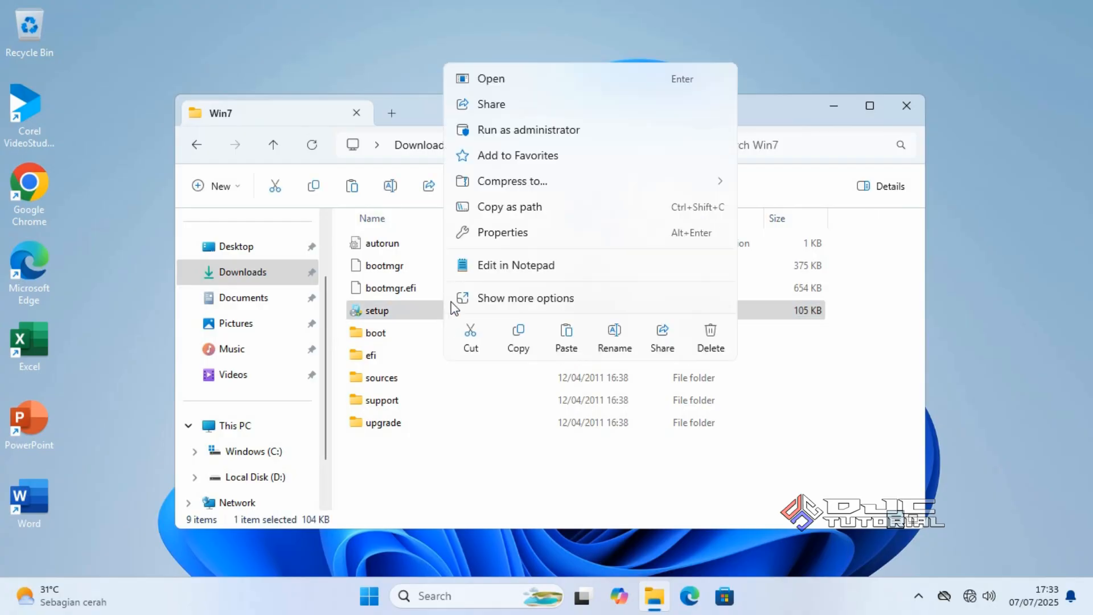
pyautogui.click(529, 137)
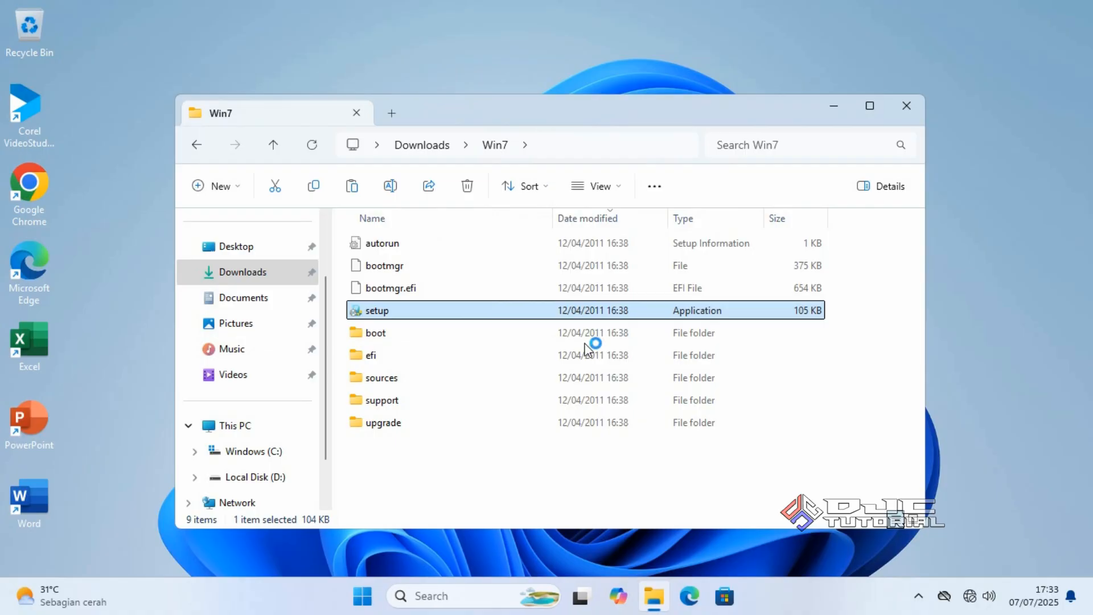
pyautogui.click(504, 497)
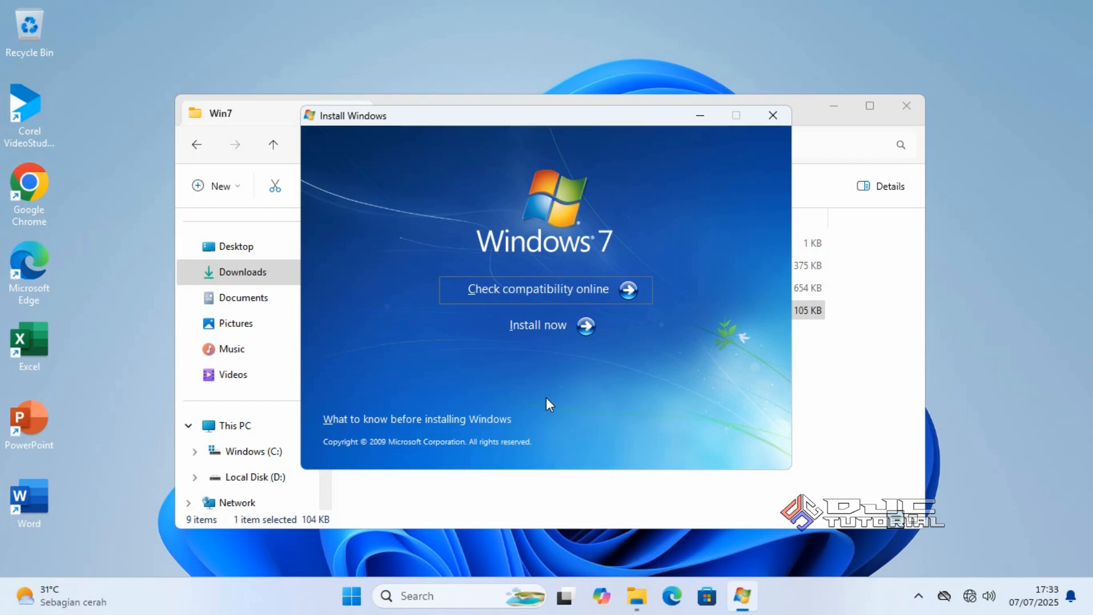
# Start the Windows 7 install, skip downloading updates, and accept the license terms
pyautogui.click(538, 329)
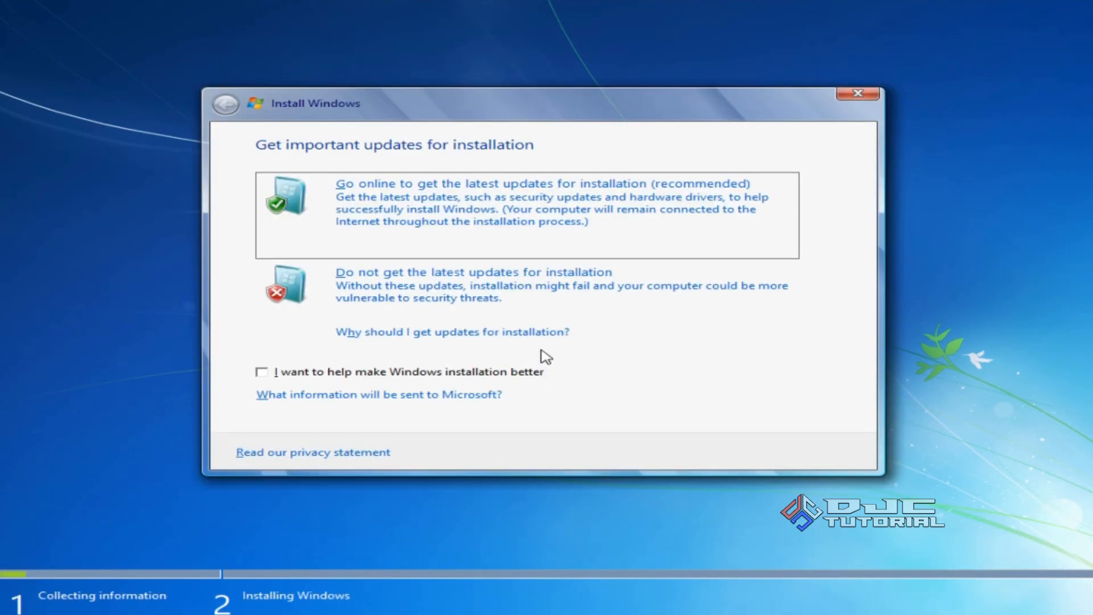
pyautogui.click(541, 294)
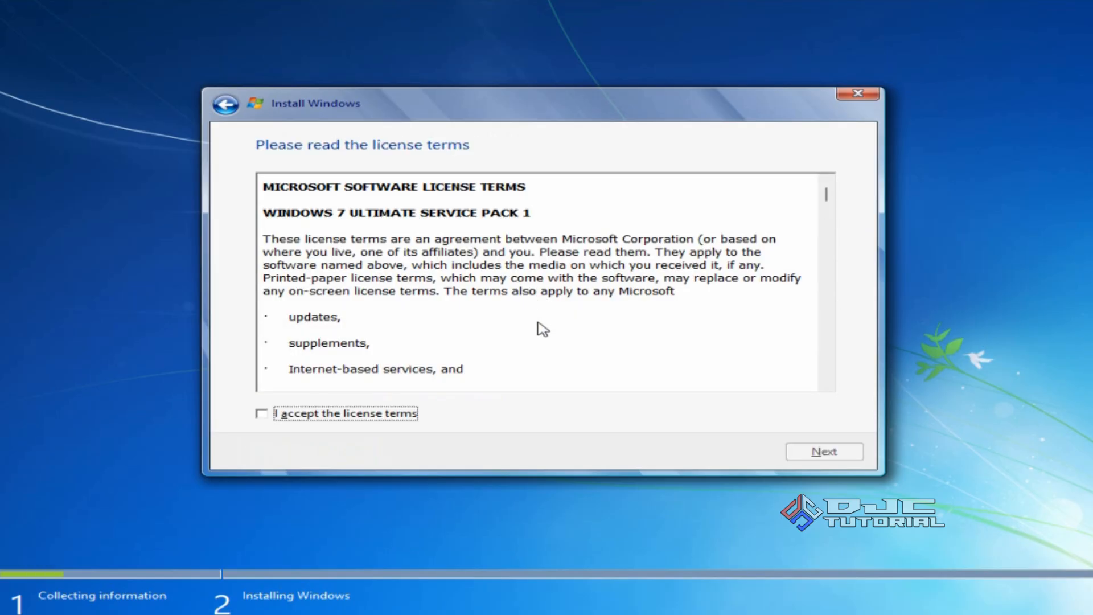
pyautogui.click(262, 416)
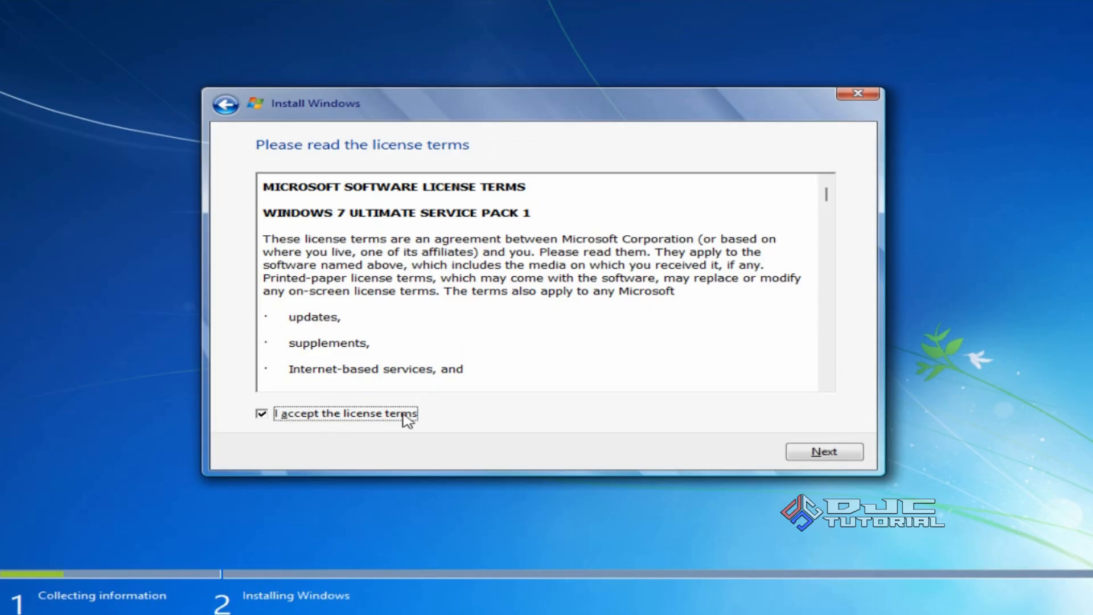
pyautogui.click(801, 455)
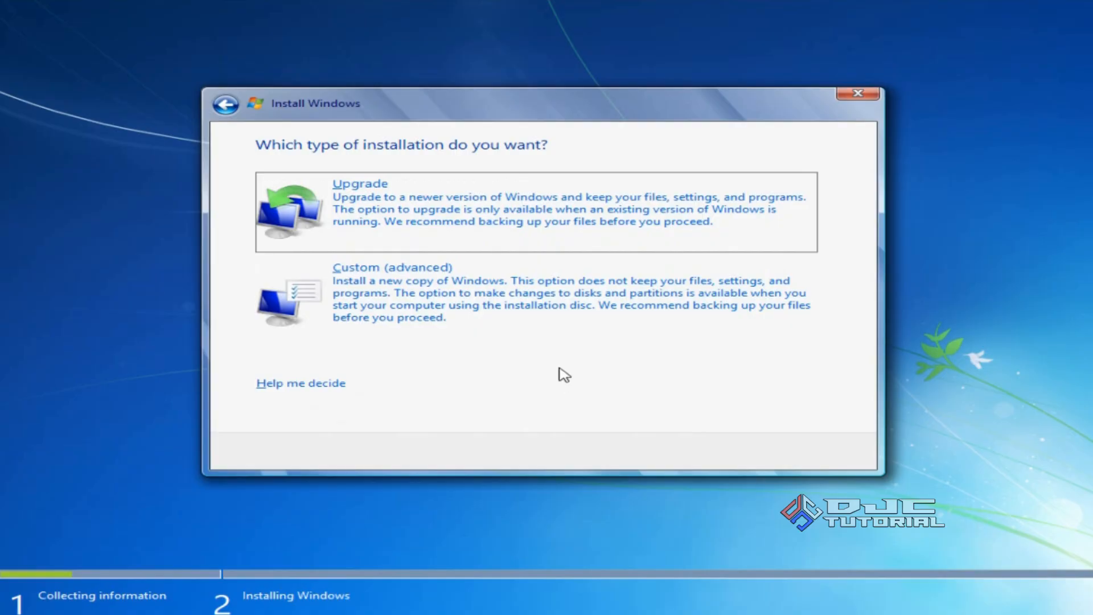
# Choose Custom (advanced) onto Disk 0 Partition 2: Windows (C:), accepting the Windows.old warning
pyautogui.click(554, 309)
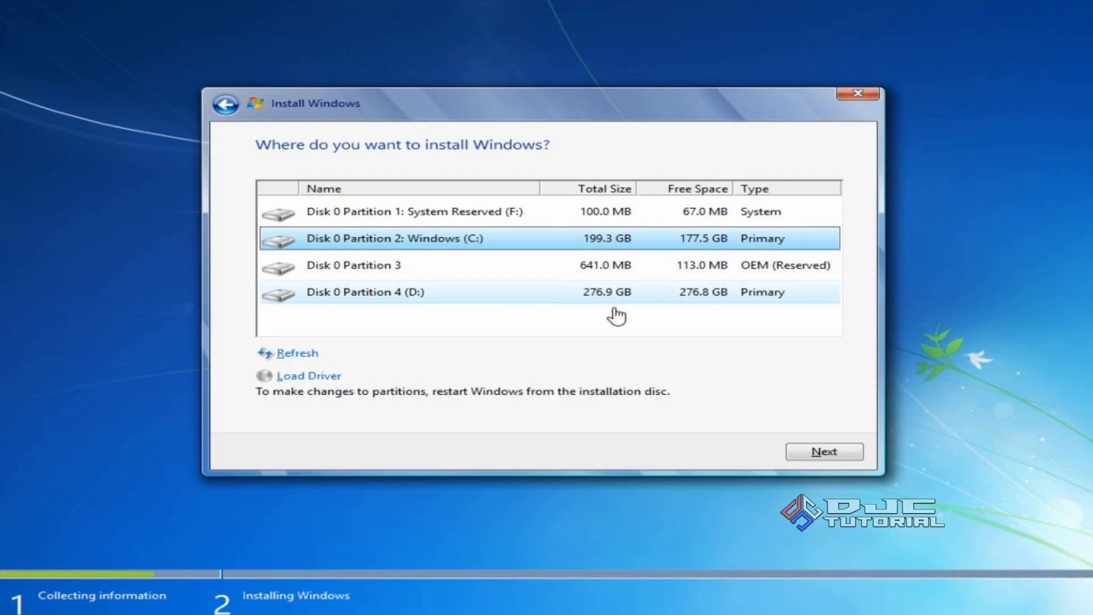
pyautogui.click(800, 449)
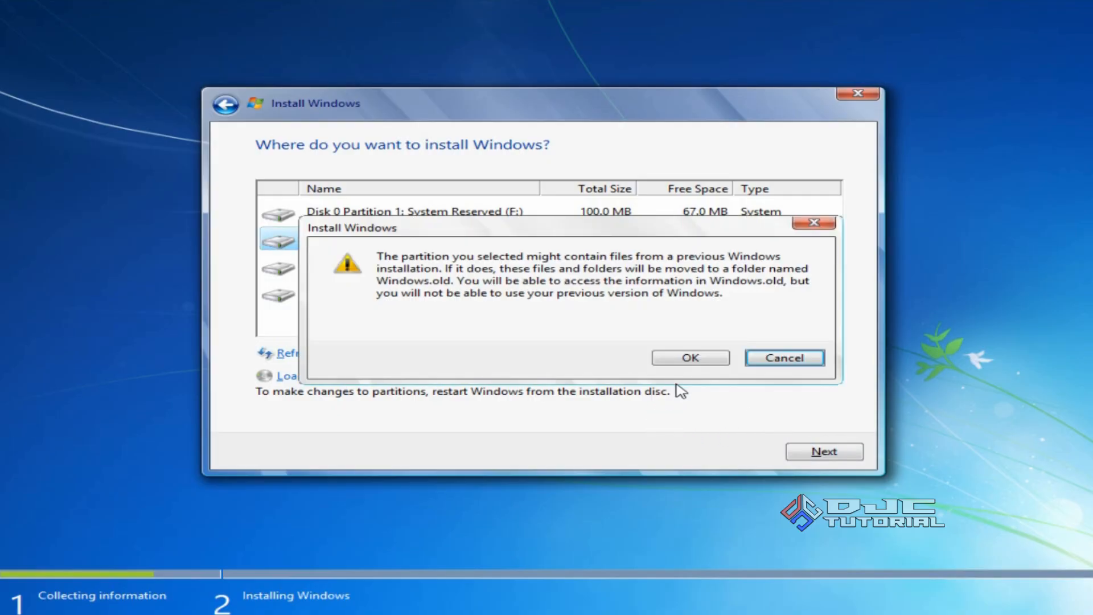
pyautogui.click(687, 358)
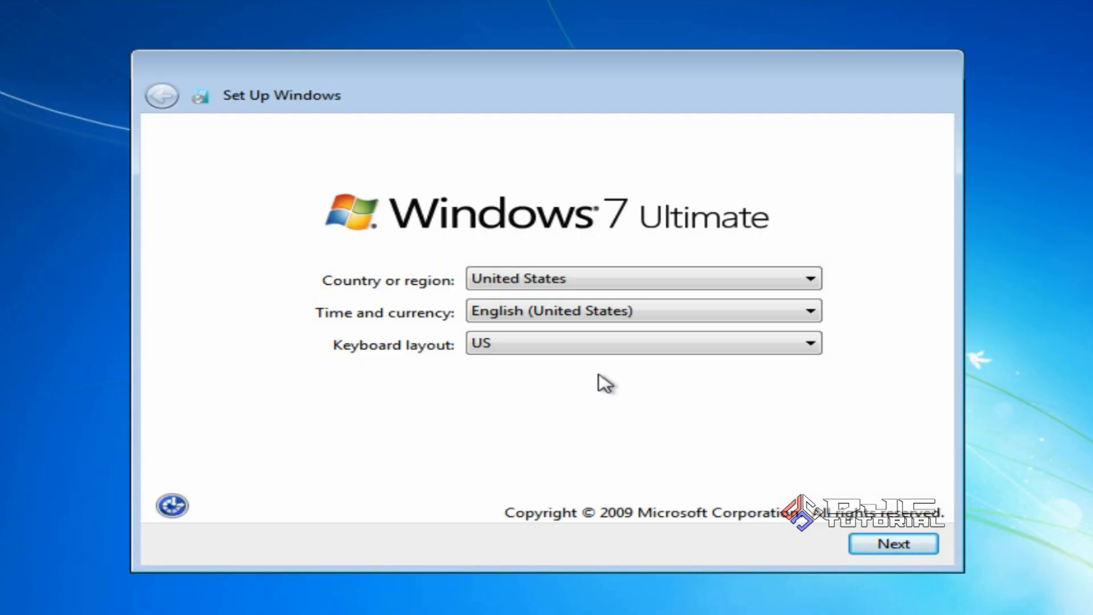
# Set country to Indonesia and time and currency format to Indonesian (Indonesia)
pyautogui.click(733, 281)
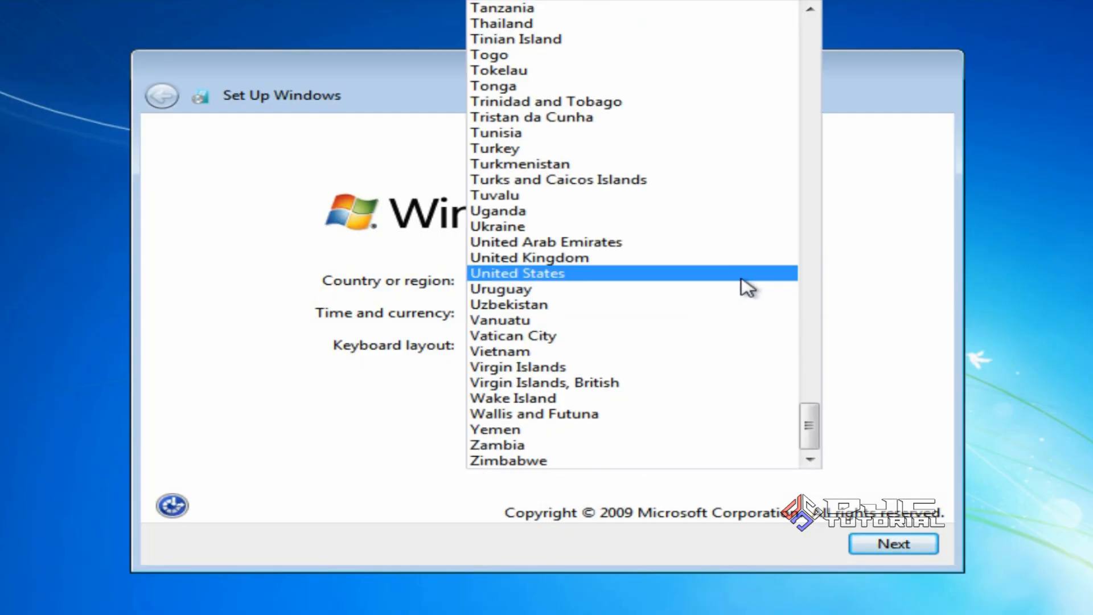
pyautogui.moveTo(812, 421); pyautogui.dragTo(812, 202)
pyautogui.click(727, 196)
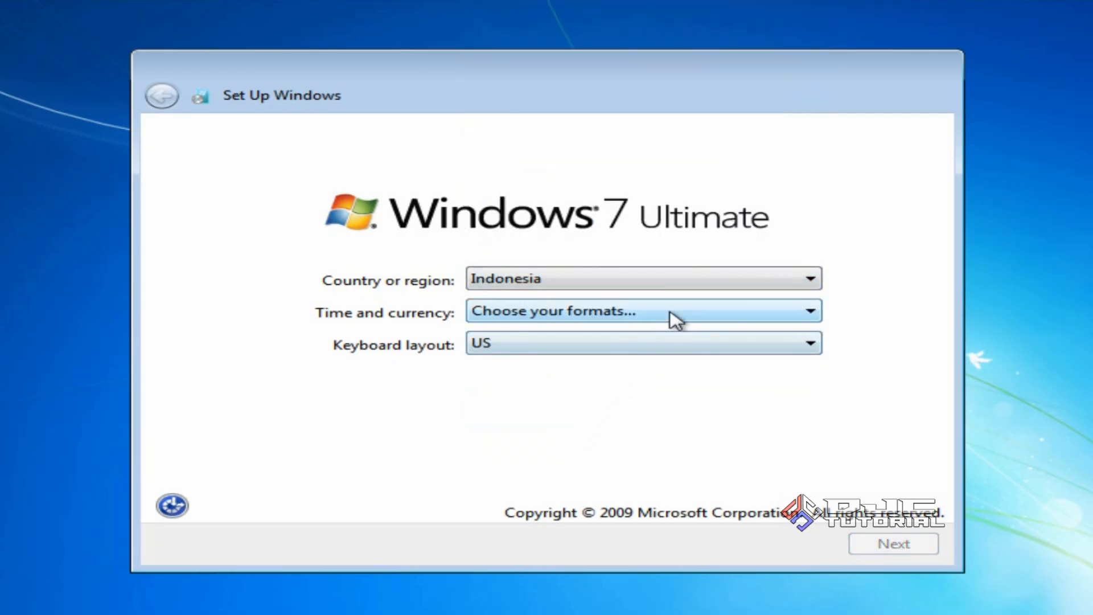
pyautogui.click(672, 313)
pyautogui.moveTo(812, 79); pyautogui.dragTo(819, 227)
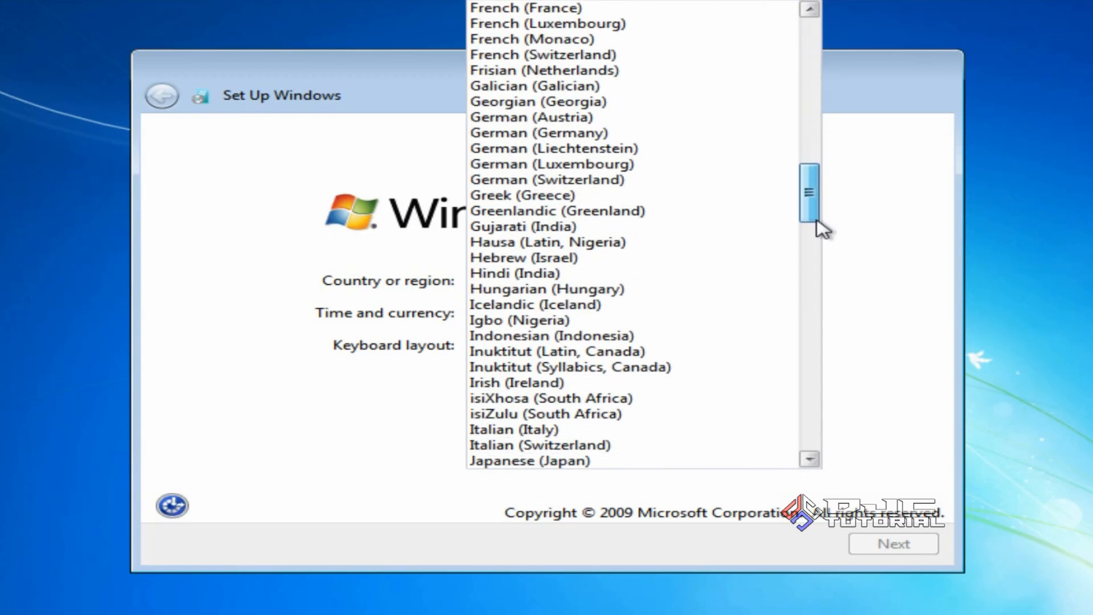
pyautogui.click(646, 336)
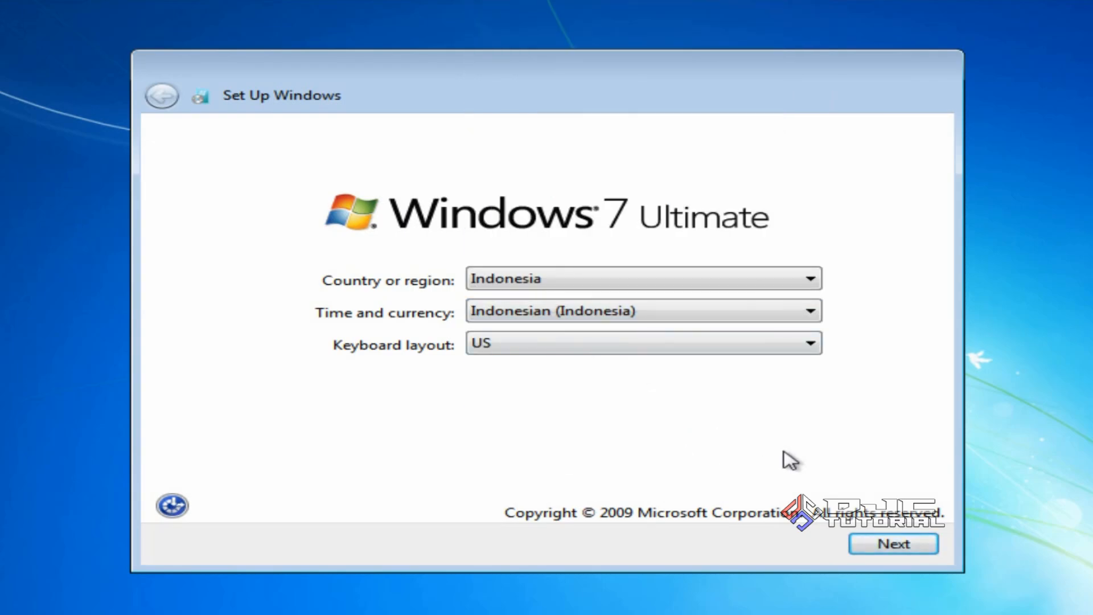
pyautogui.click(889, 546)
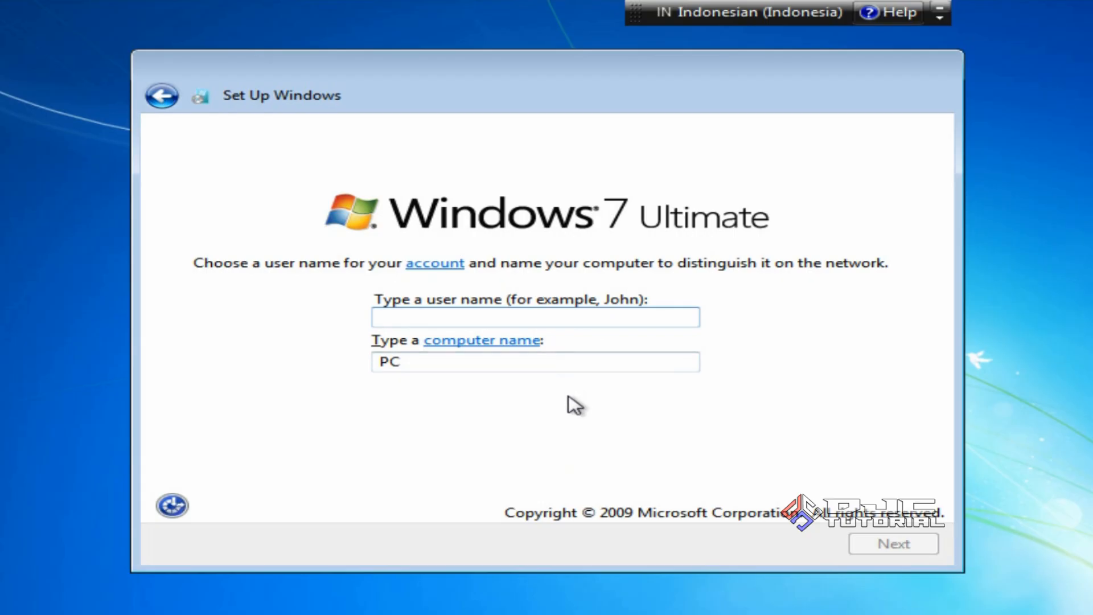
# Enter the account's user name and keep the auto-filled computer name
pyautogui.write('Duta')
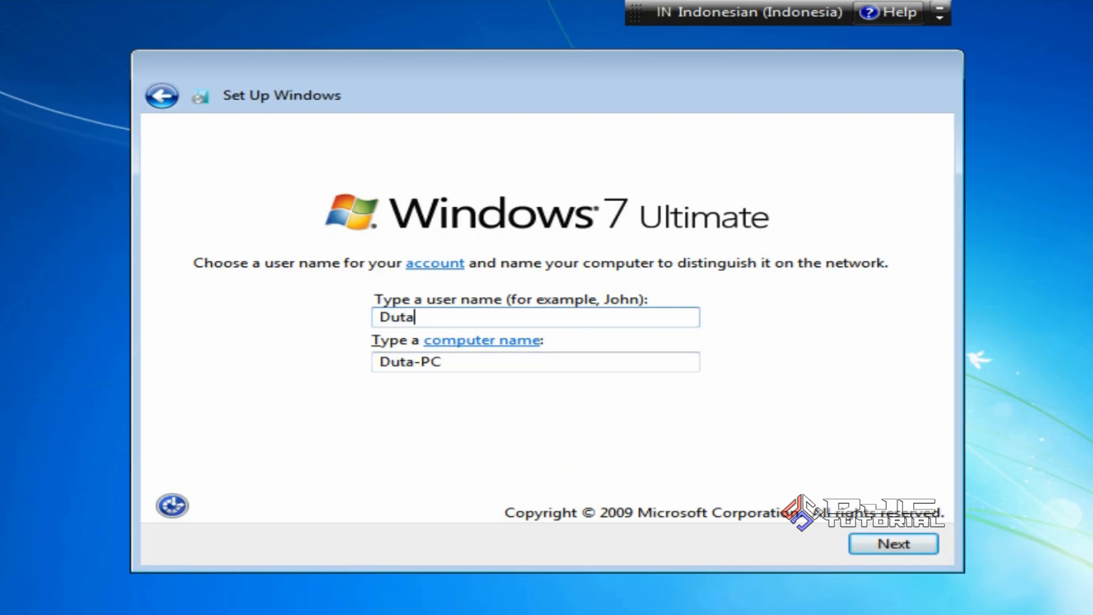
pyautogui.write(' Jaya Compu')
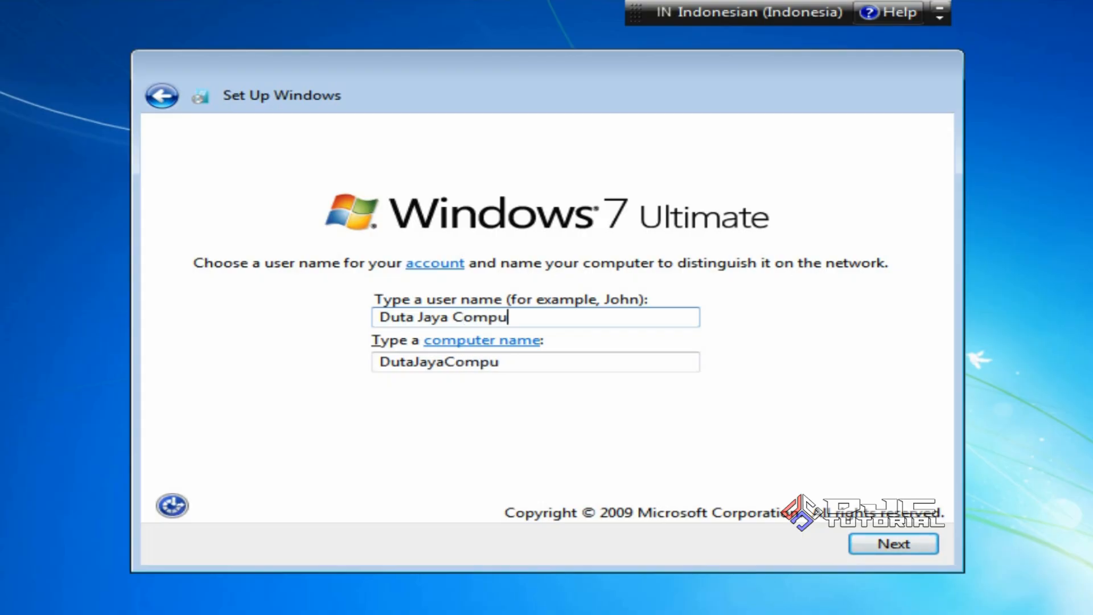
pyautogui.write('ters')
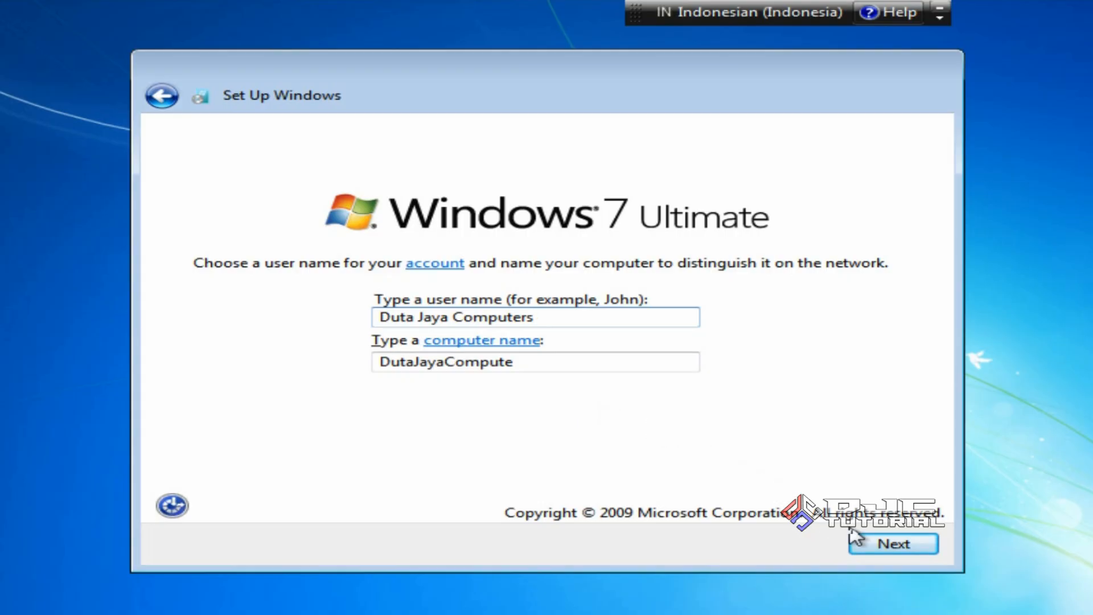
pyautogui.click(864, 543)
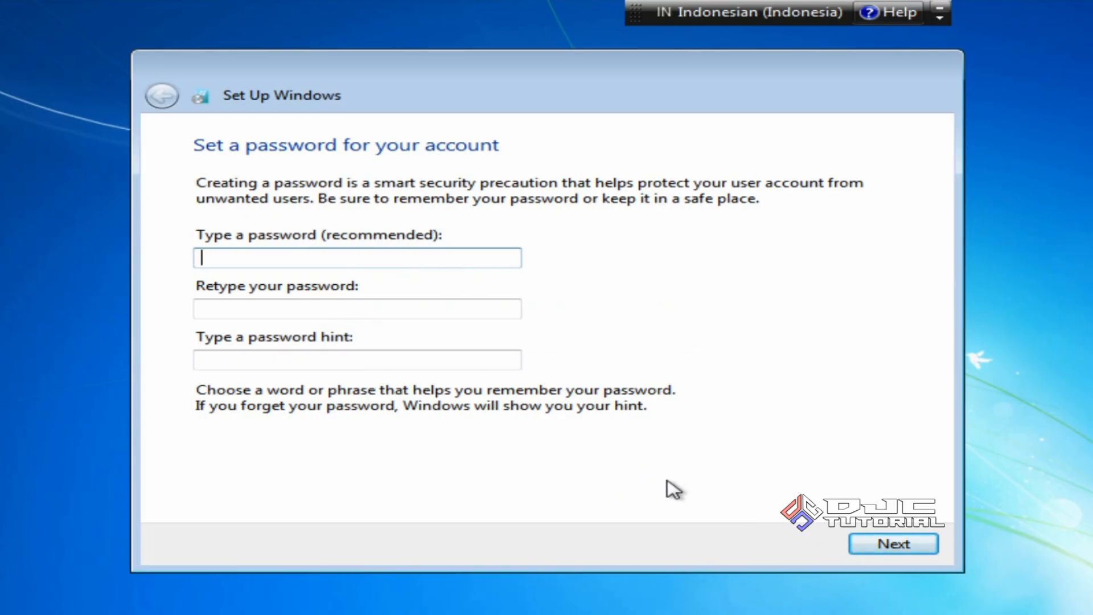
# Leave the account password empty and the product key blank
pyautogui.click(867, 552)
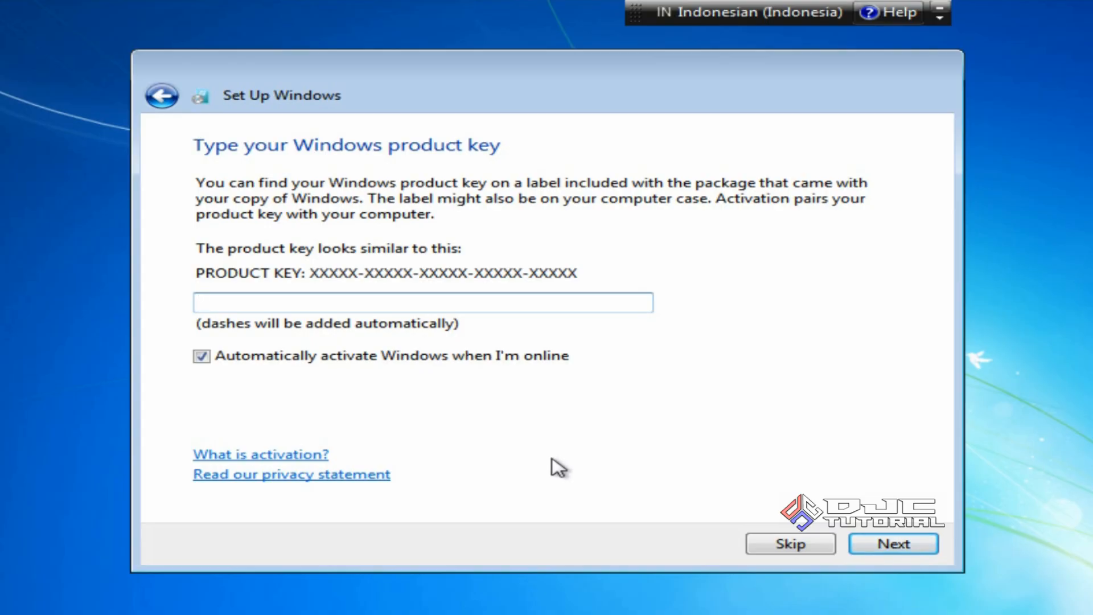
pyautogui.click(873, 544)
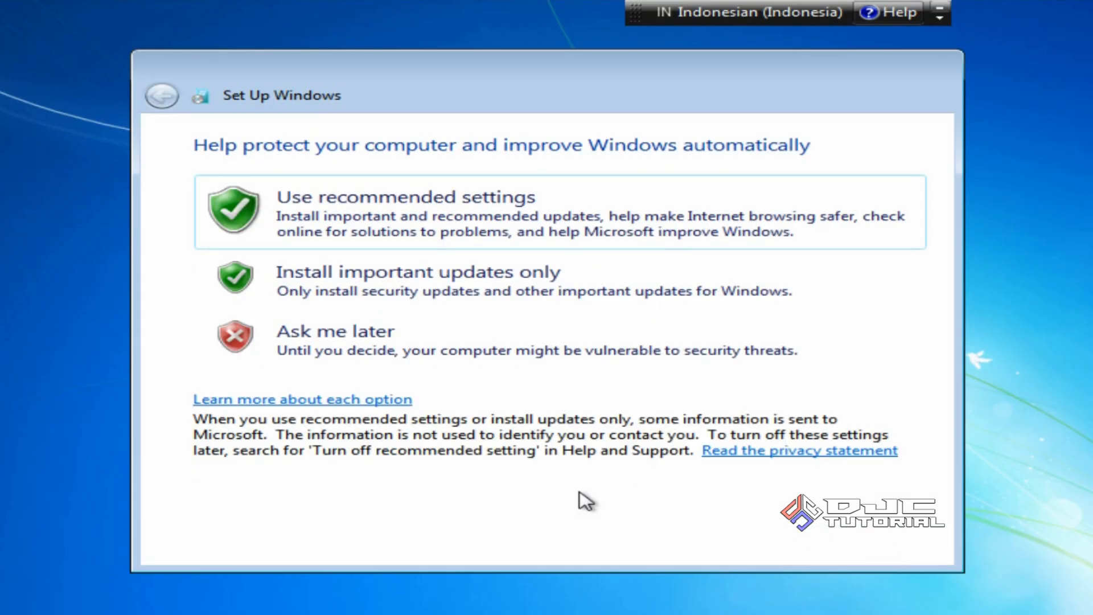
# Use recommended settings and set the time zone to (UTC+07:00) Bangkok, Hanoi, Jakarta
pyautogui.click(508, 227)
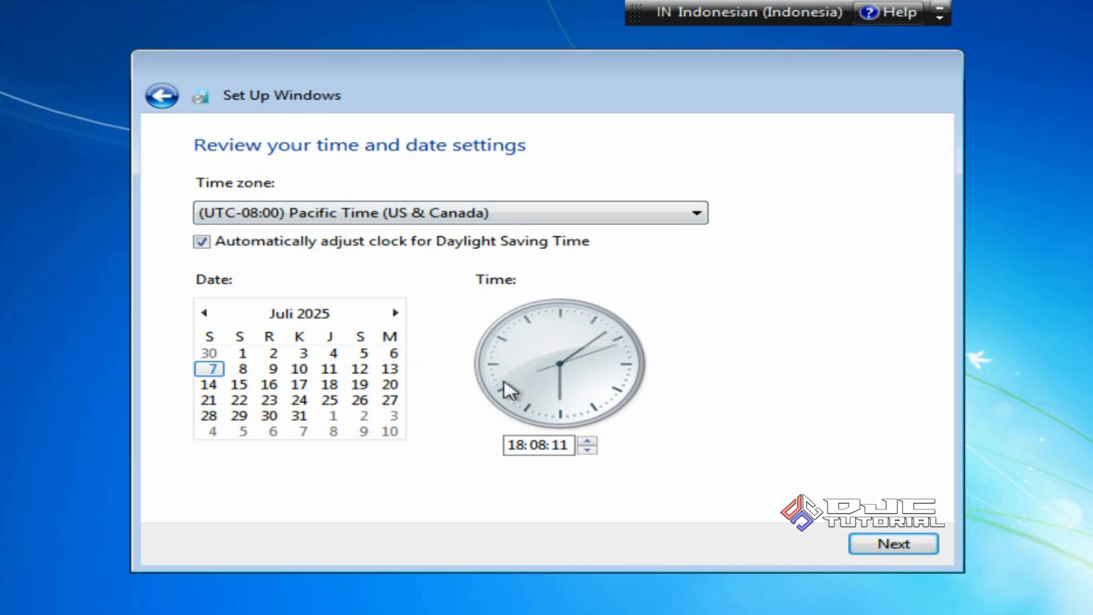
pyautogui.click(475, 215)
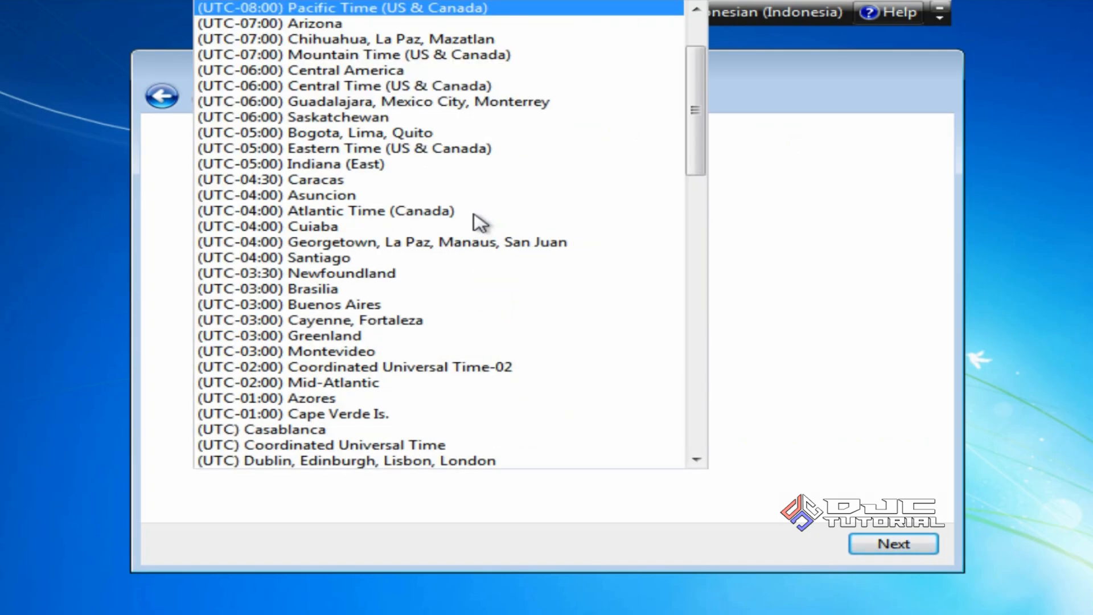
pyautogui.moveTo(693, 138); pyautogui.dragTo(690, 357)
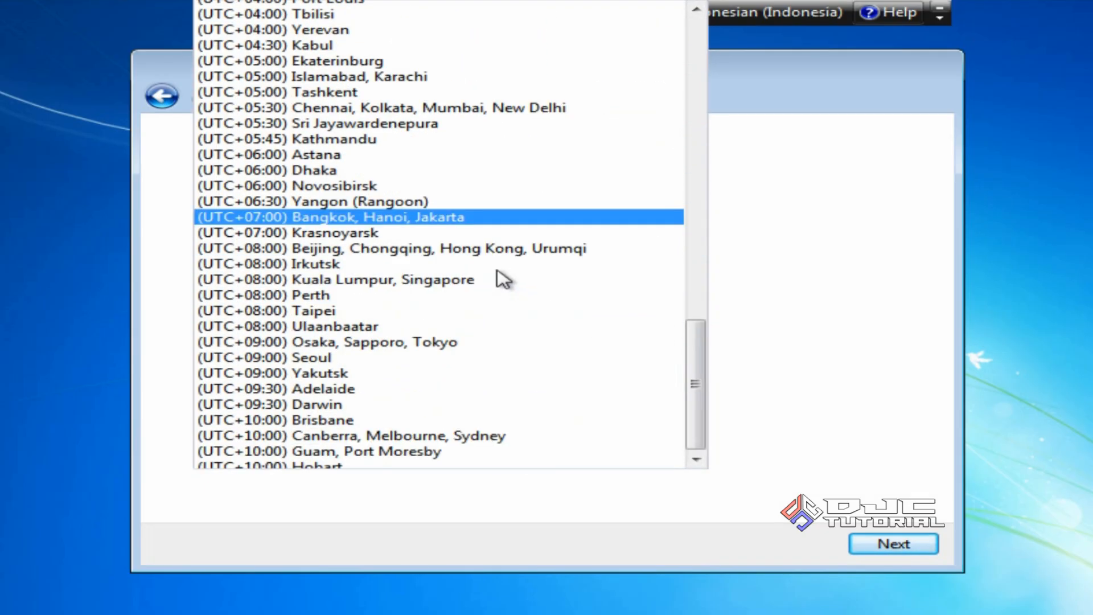
pyautogui.click(501, 276)
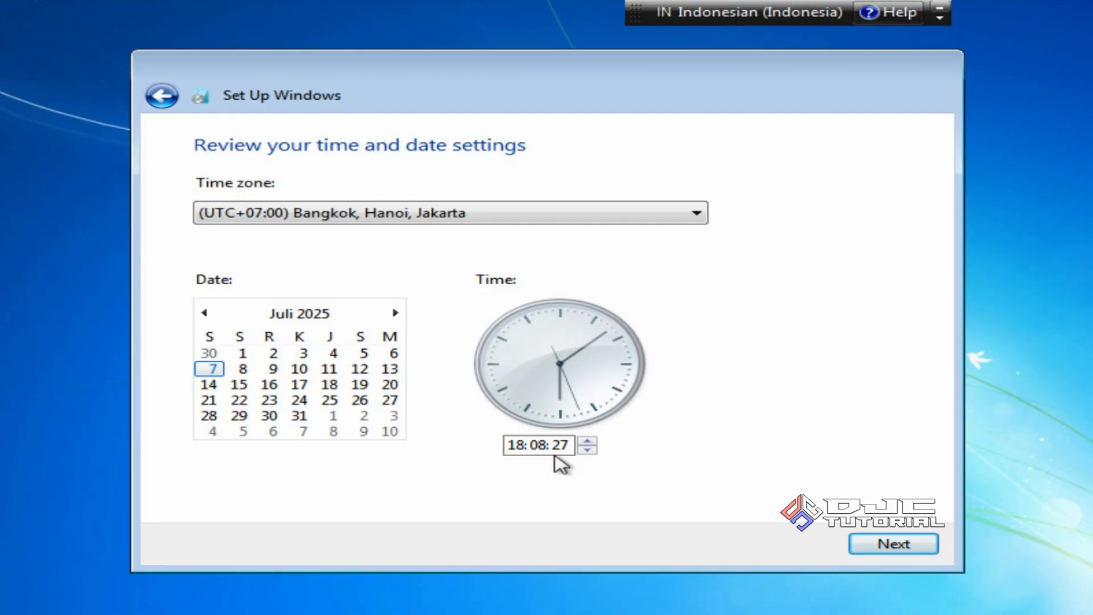
pyautogui.click(871, 541)
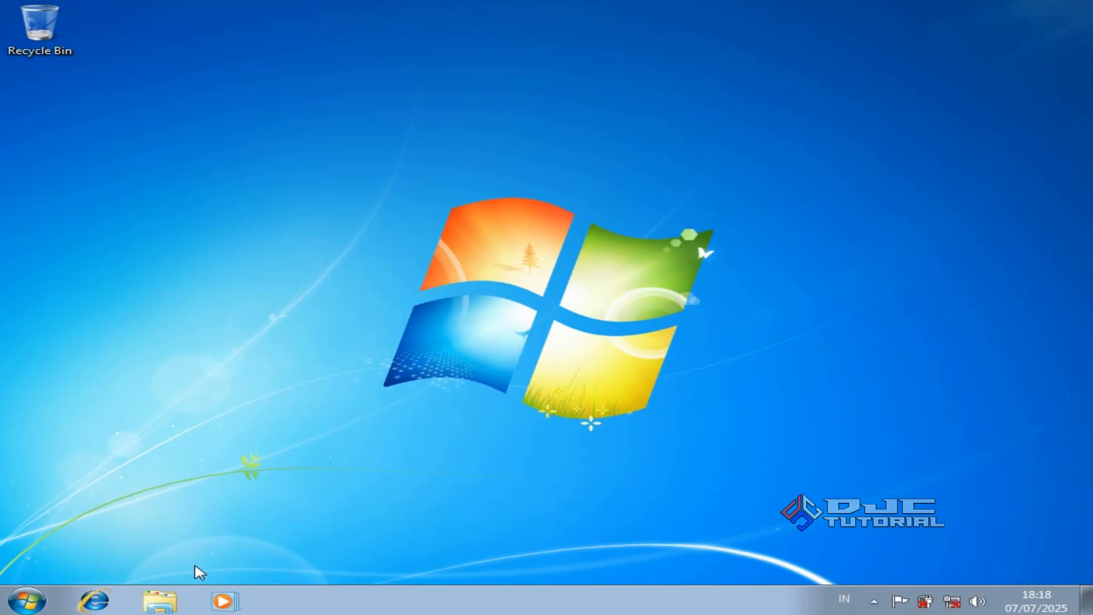
# Open Windows Explorer, view Computer's system properties, then close the System window
pyautogui.click(172, 595)
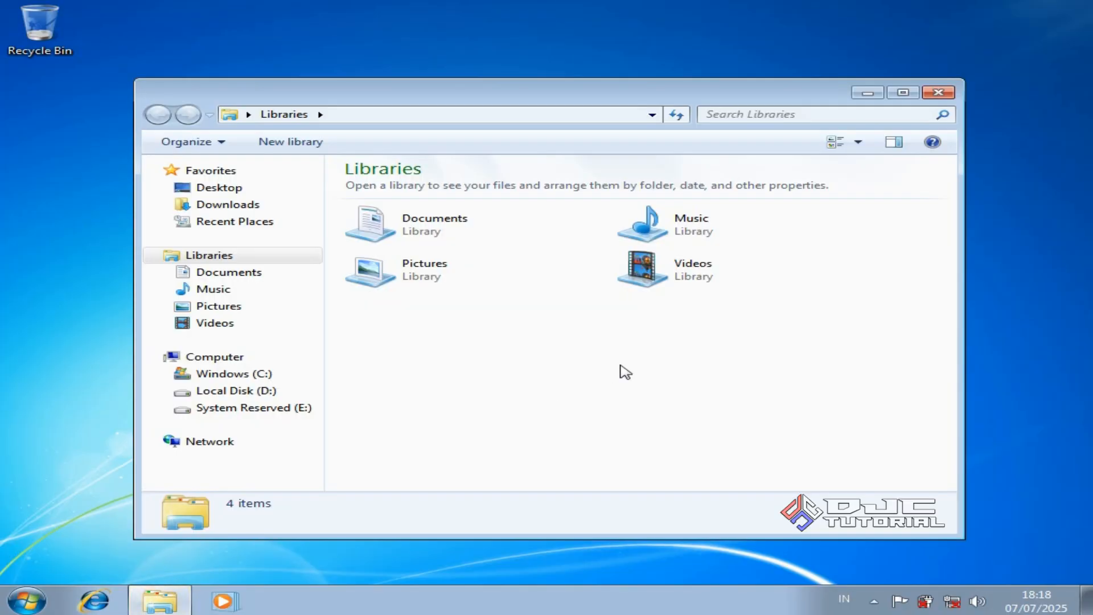
pyautogui.rightClick(288, 360)
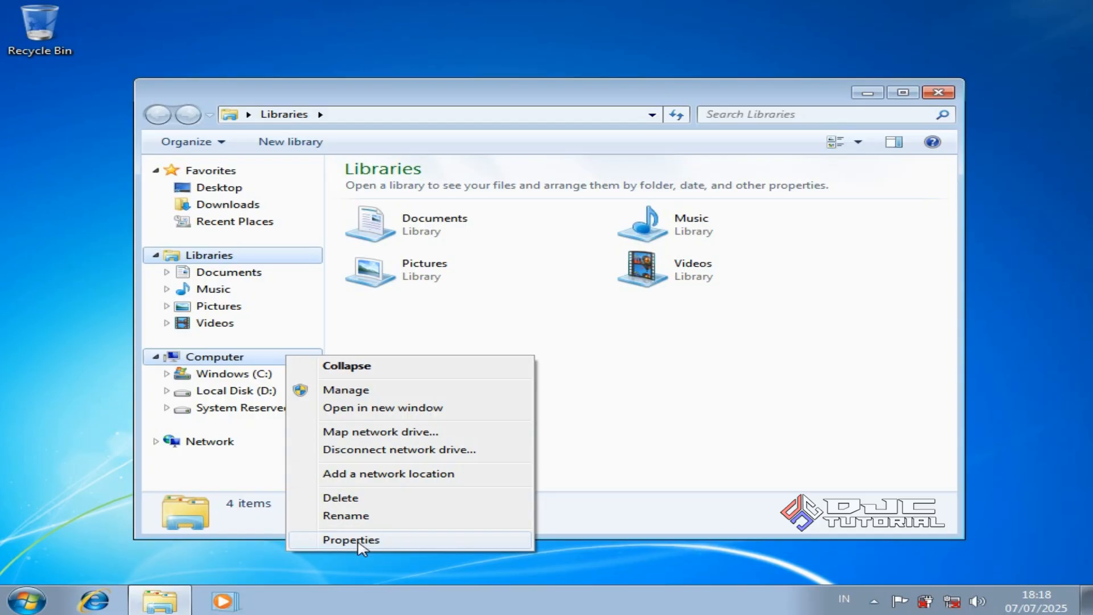
pyautogui.click(351, 539)
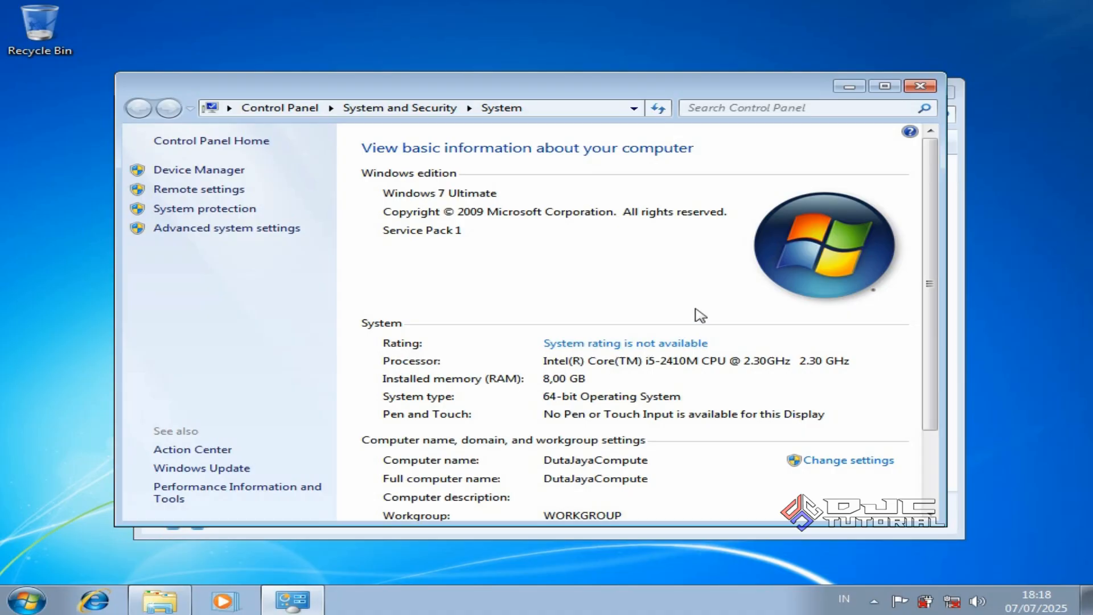
pyautogui.click(918, 88)
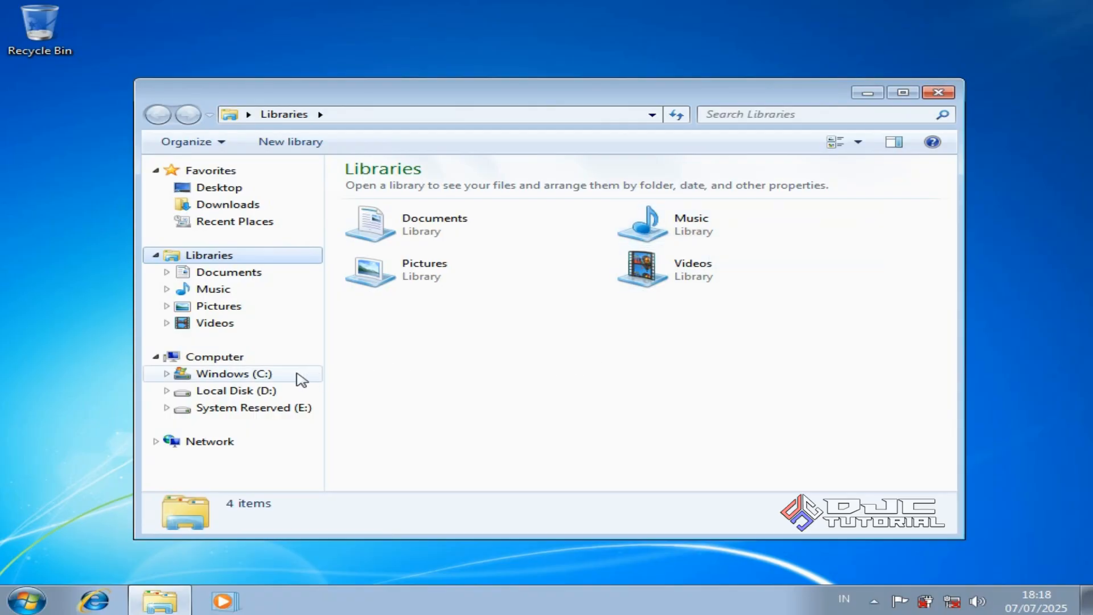
# Browse to C:\Windows.old\Users and open the old user profile folder
pyautogui.click(300, 374)
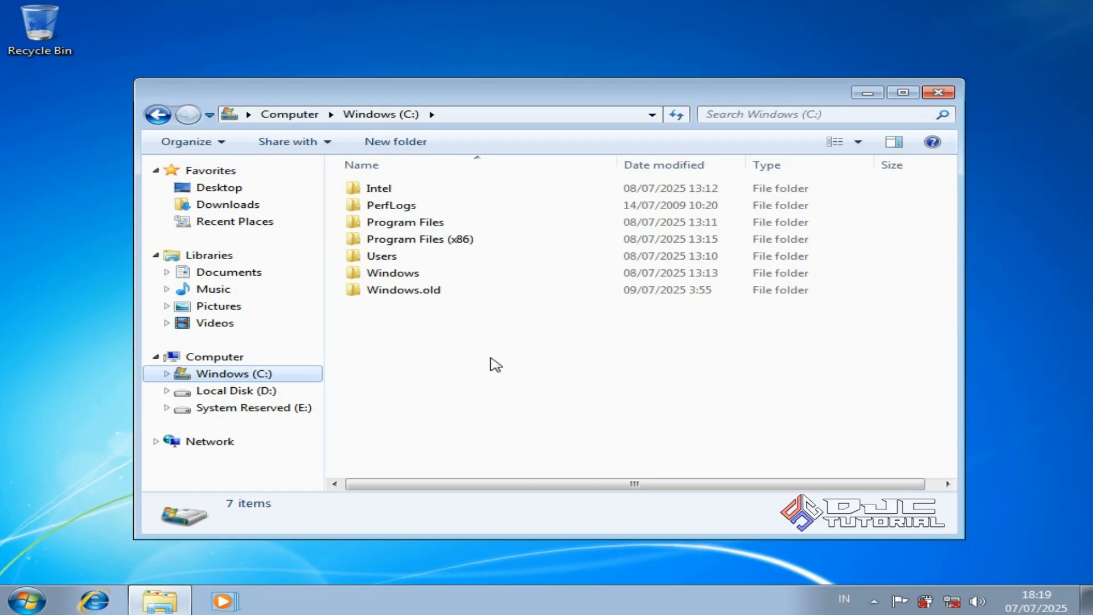
pyautogui.click(433, 292)
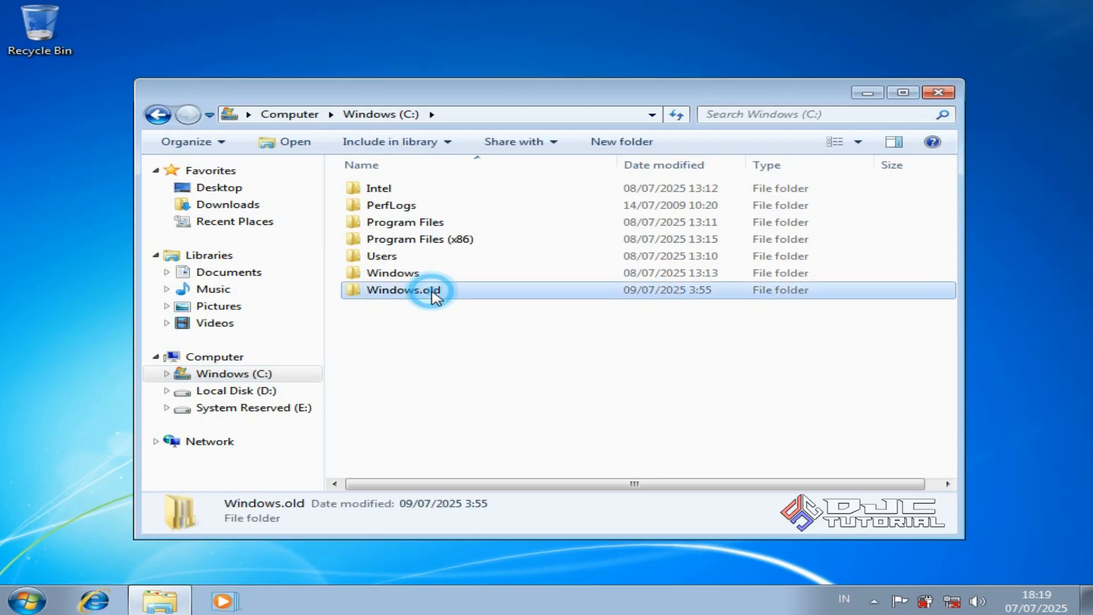
pyautogui.doubleClick(434, 292)
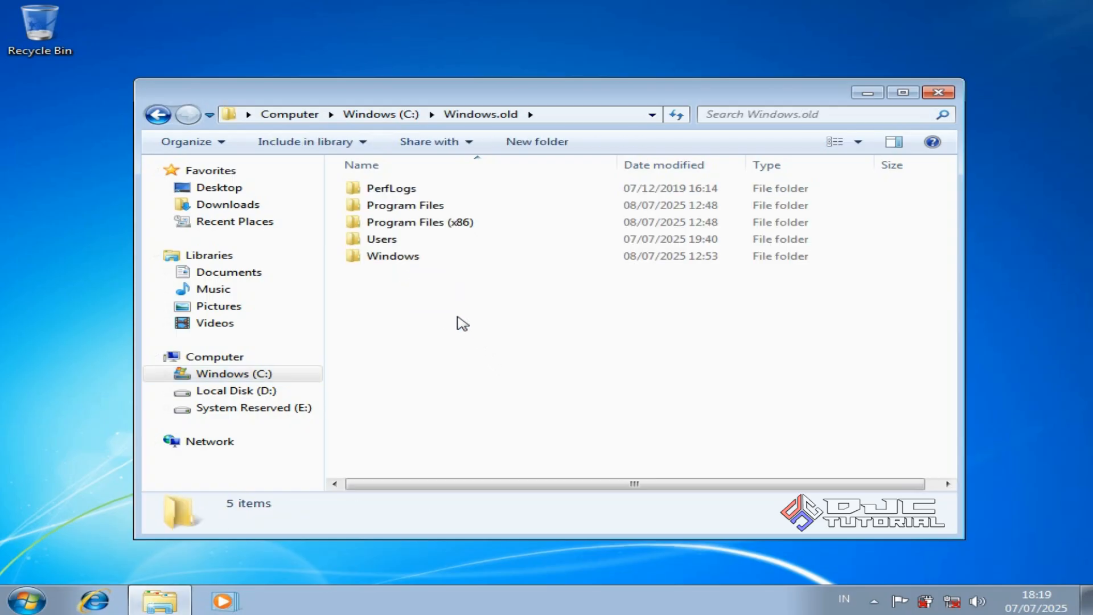
pyautogui.click(434, 245)
pyautogui.doubleClick(435, 245)
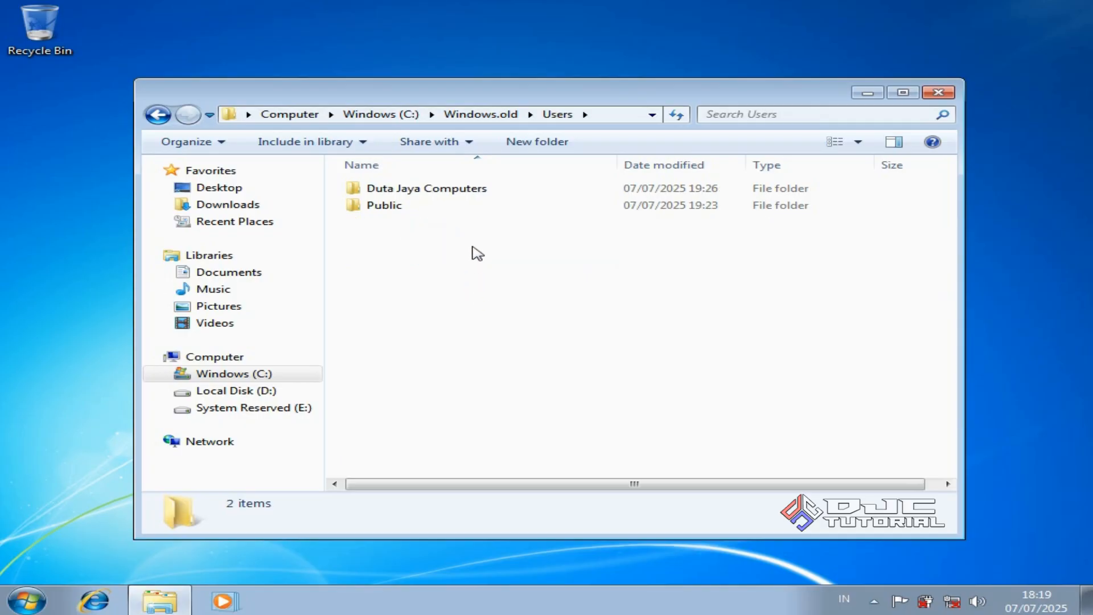
pyautogui.click(465, 192)
pyautogui.doubleClick(465, 192)
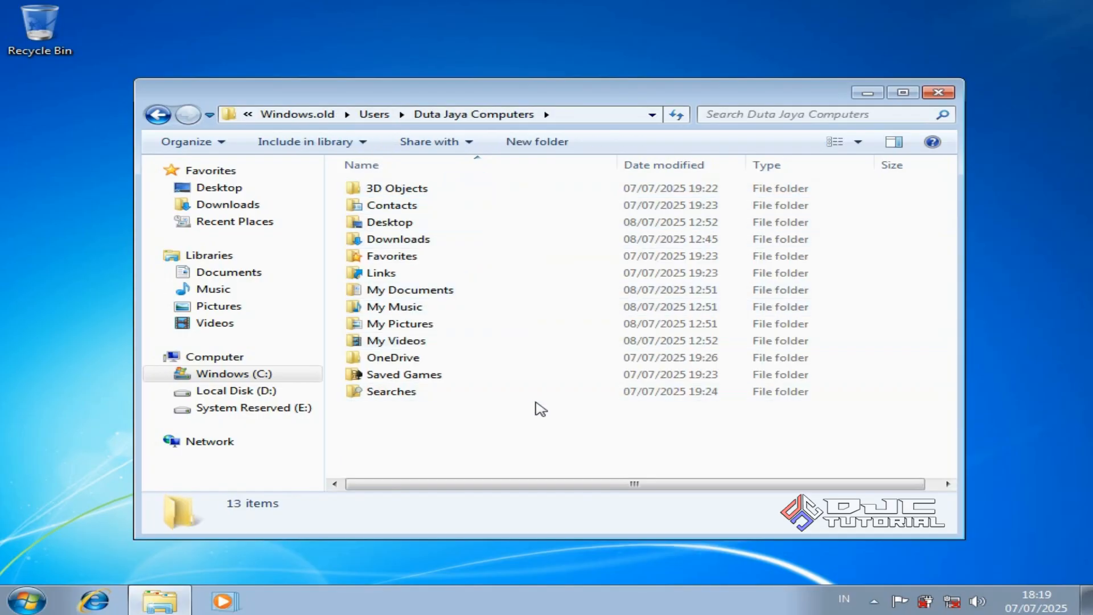
# Copy Desktop, Downloads, My Documents, My Music, My Pictures, My Videos and OneDrive
pyautogui.press('ctrl')
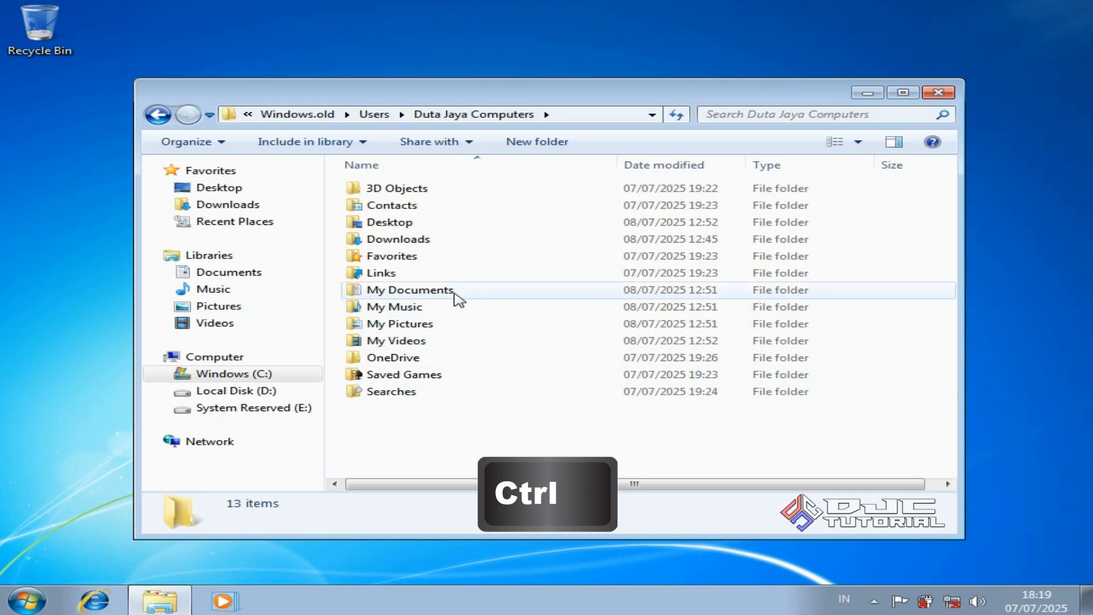
pyautogui.keyDown('ctrl'); pyautogui.click(422, 228); pyautogui.keyUp('ctrl')
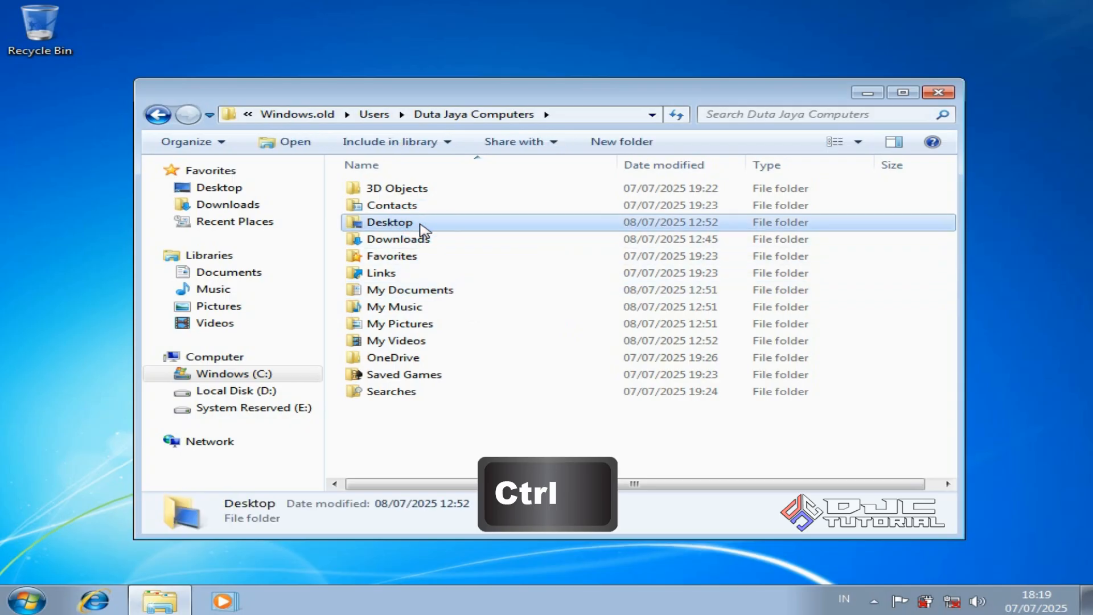
pyautogui.keyDown('ctrl'); pyautogui.click(428, 241); pyautogui.keyUp('ctrl')
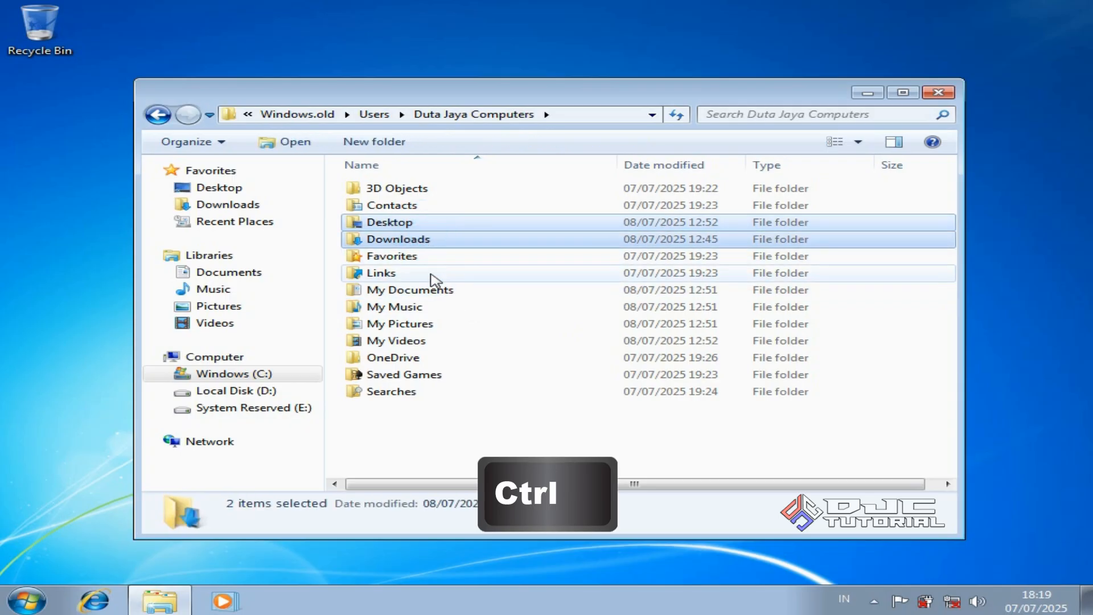
pyautogui.keyDown('ctrl'); pyautogui.click(434, 291); pyautogui.keyUp('ctrl')
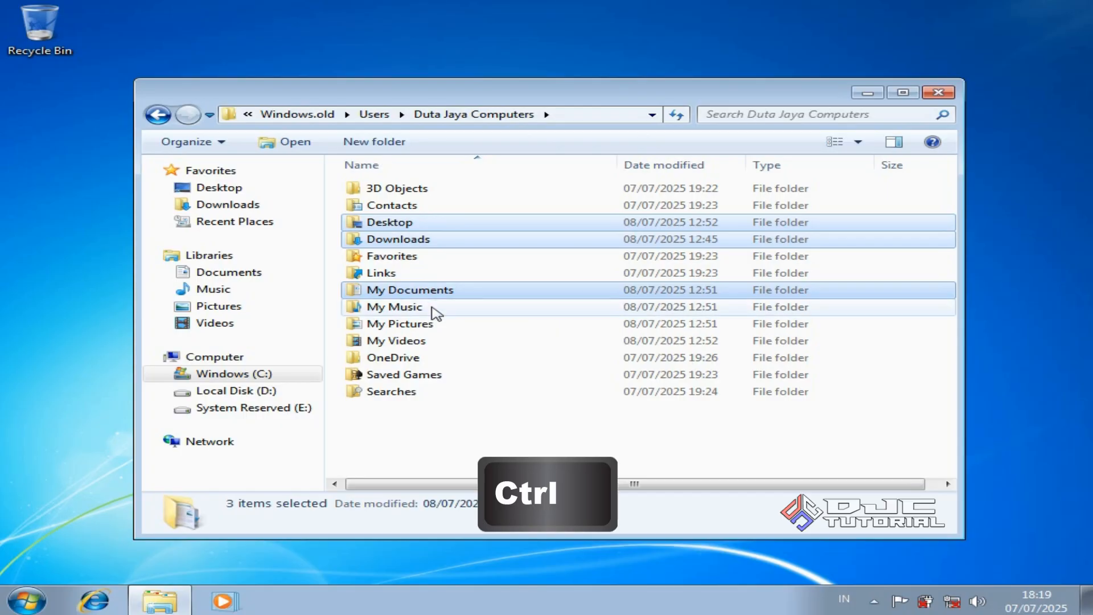
pyautogui.keyDown('ctrl'); pyautogui.click(435, 309); pyautogui.keyUp('ctrl')
pyautogui.keyDown('ctrl'); pyautogui.click(435, 324); pyautogui.keyUp('ctrl')
pyautogui.keyDown('ctrl'); pyautogui.click(436, 341); pyautogui.keyUp('ctrl')
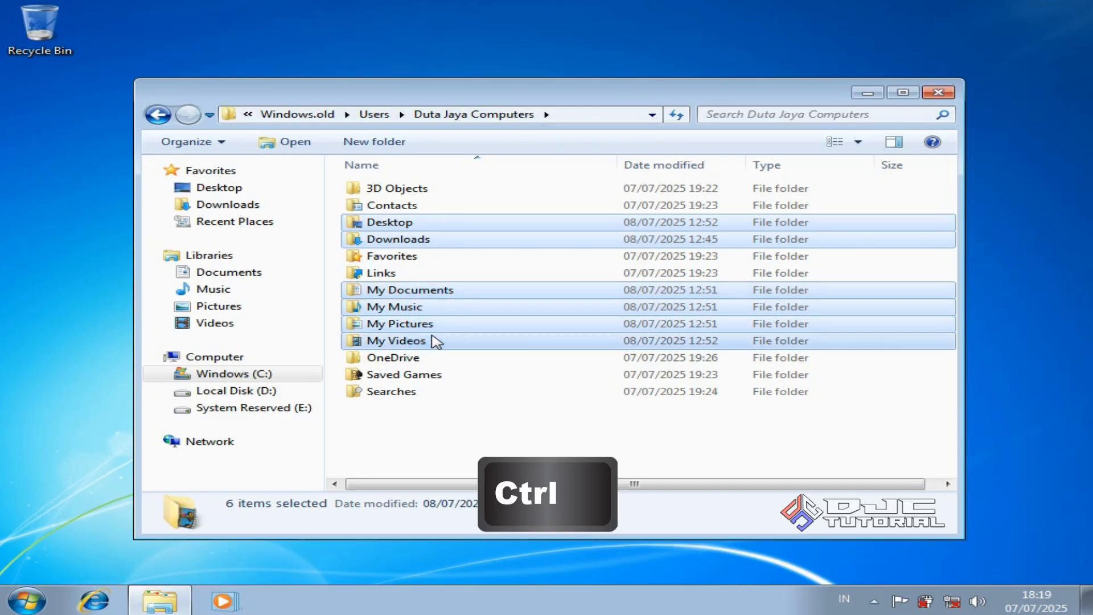
pyautogui.keyDown('ctrl'); pyautogui.click(434, 364); pyautogui.keyUp('ctrl')
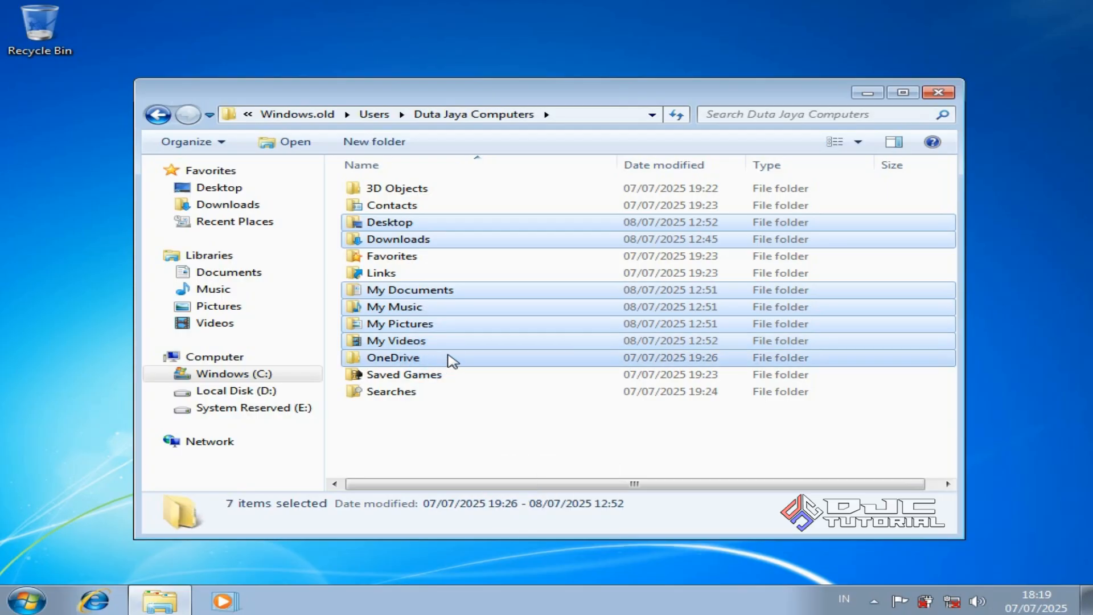
pyautogui.rightClick(452, 360)
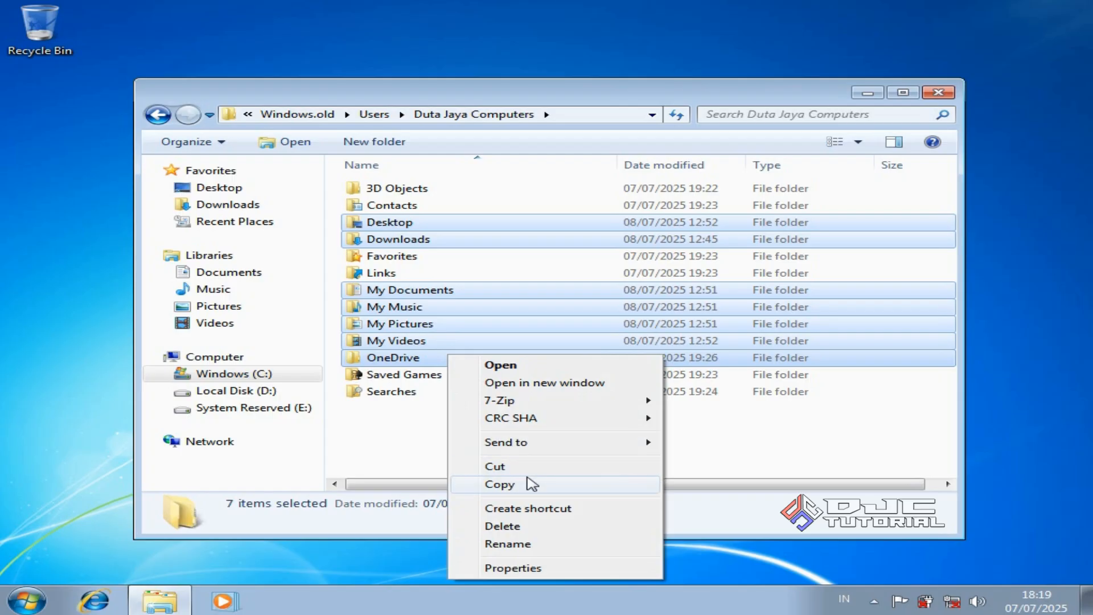
pyautogui.click(534, 489)
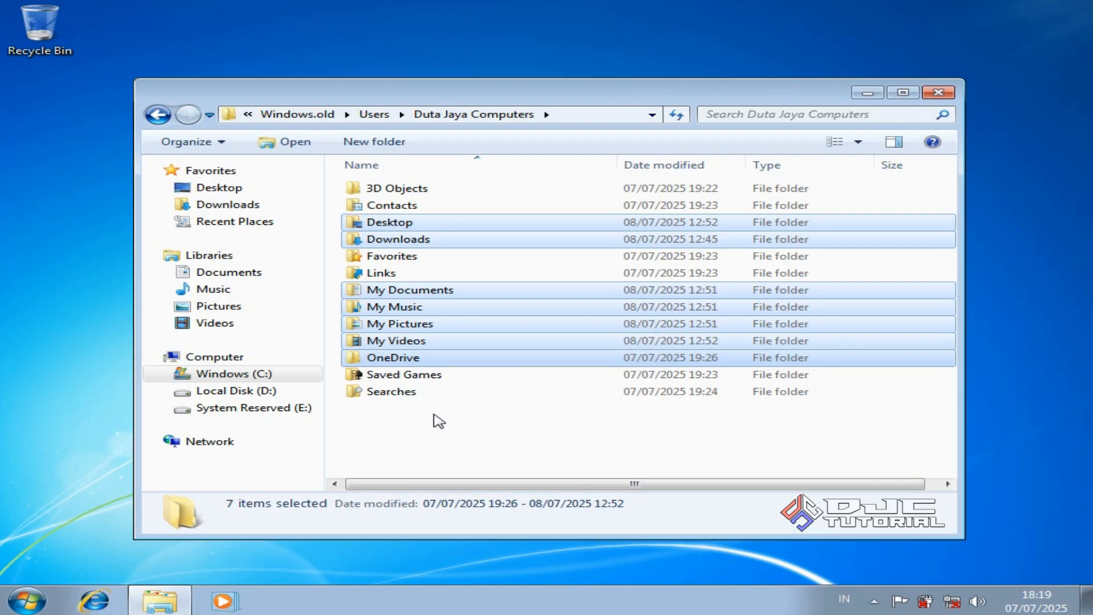
# Open the new user profile folder under C:\Users
pyautogui.click(301, 374)
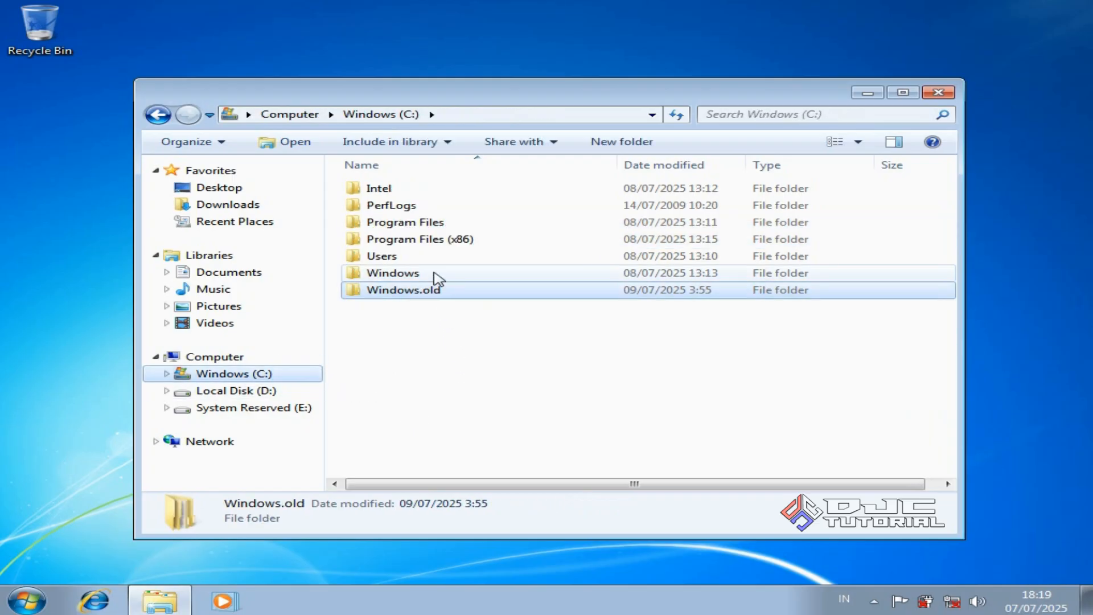
pyautogui.doubleClick(431, 257)
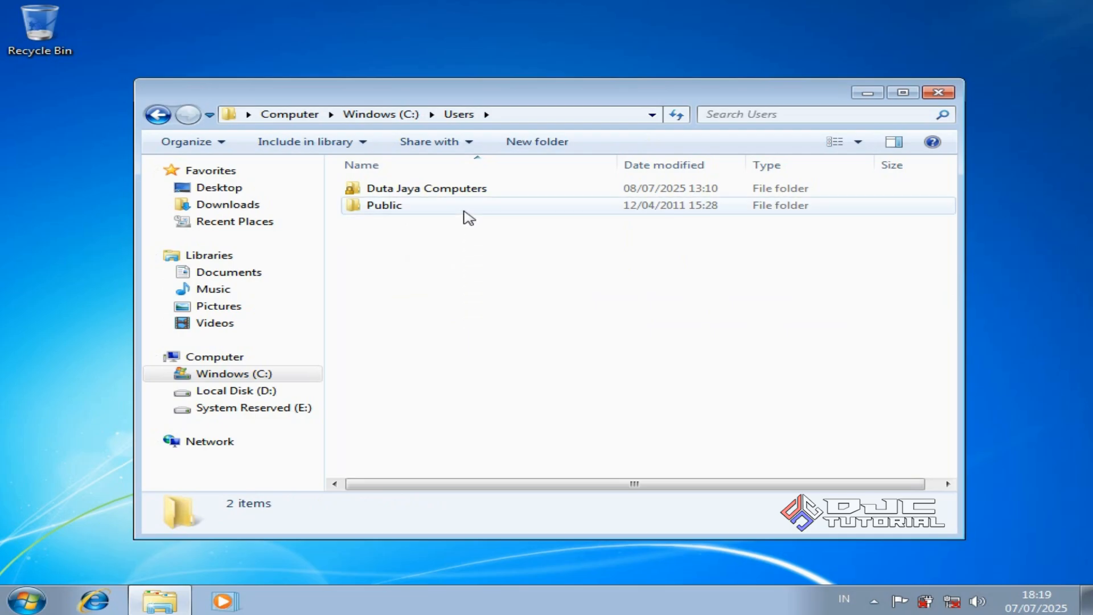
pyautogui.doubleClick(469, 190)
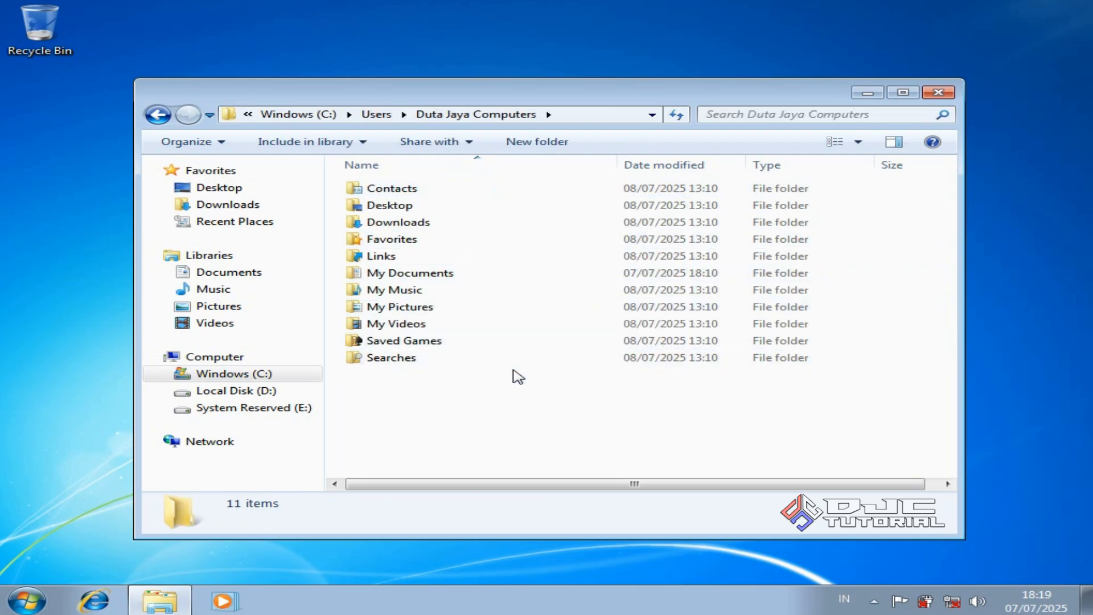
# Paste the seven copied folders, merging them for all conflicting items
pyautogui.rightClick(547, 376)
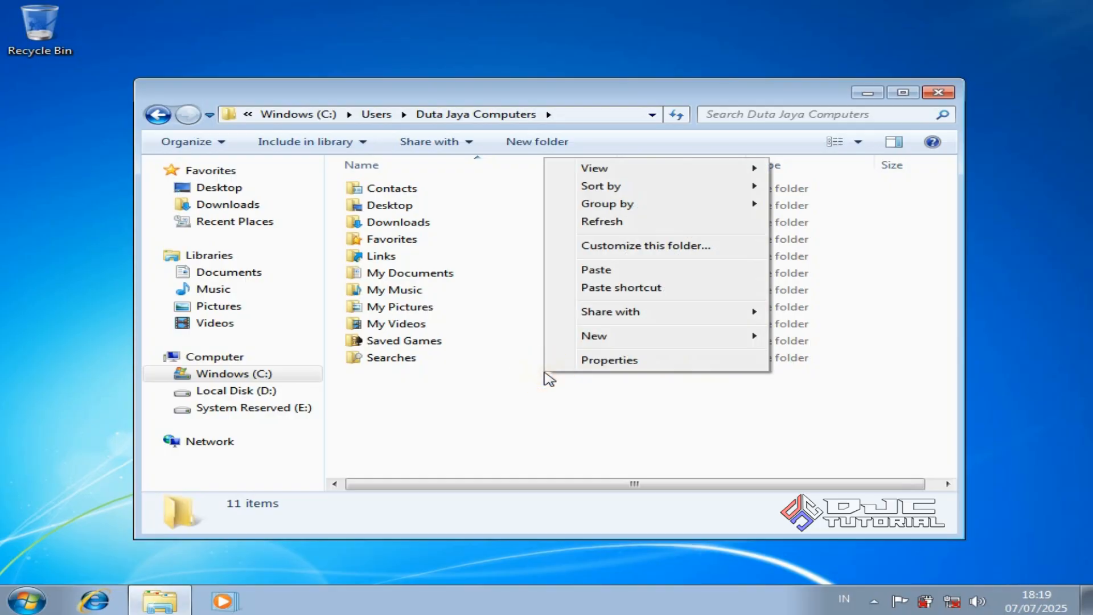
pyautogui.click(596, 269)
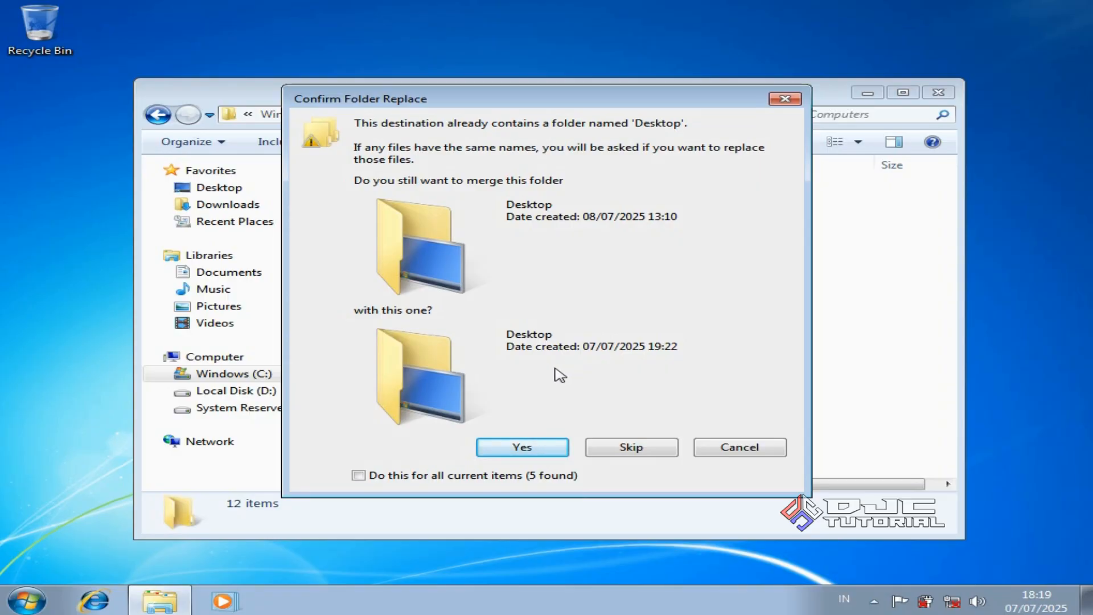
pyautogui.click(359, 475)
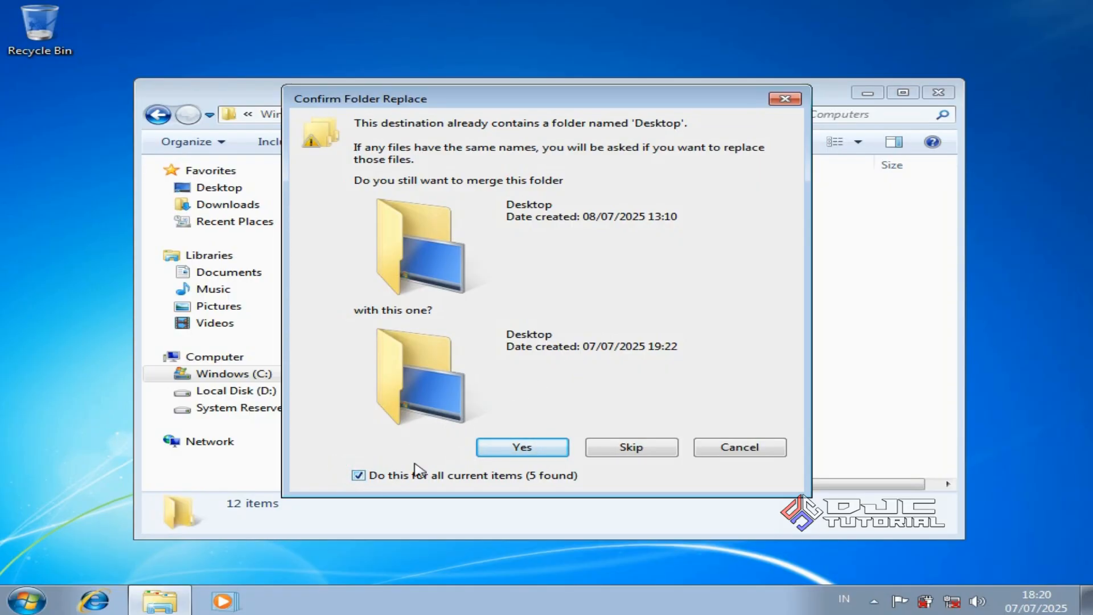
pyautogui.click(495, 448)
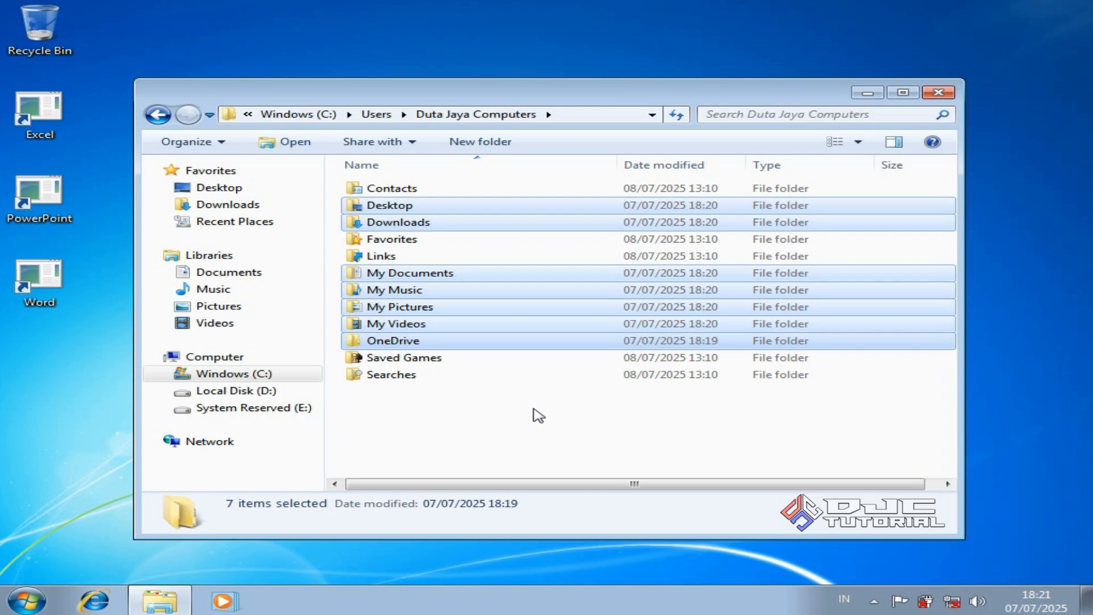
# Browse Downloads and the Documents, Music, Pictures and Videos libraries, then open Windows (C:)
pyautogui.click(275, 207)
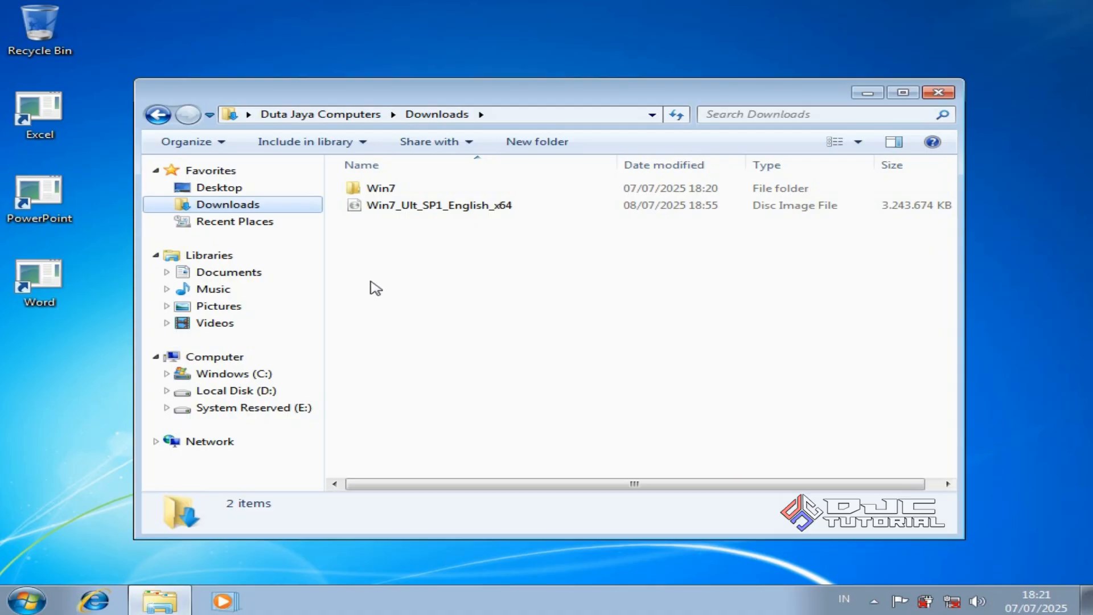
pyautogui.click(290, 274)
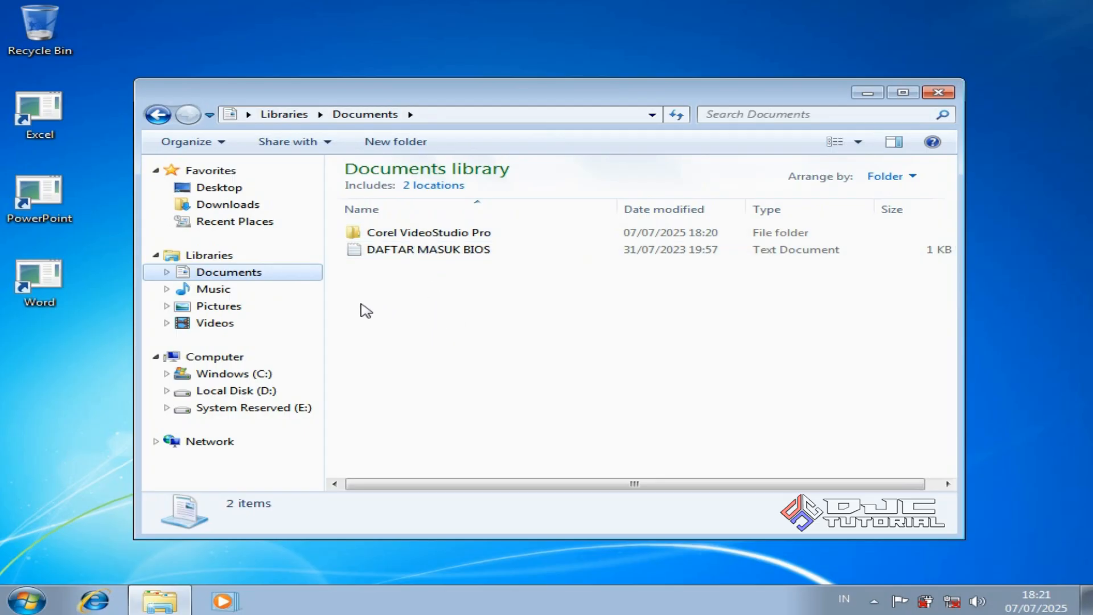
pyautogui.click(304, 292)
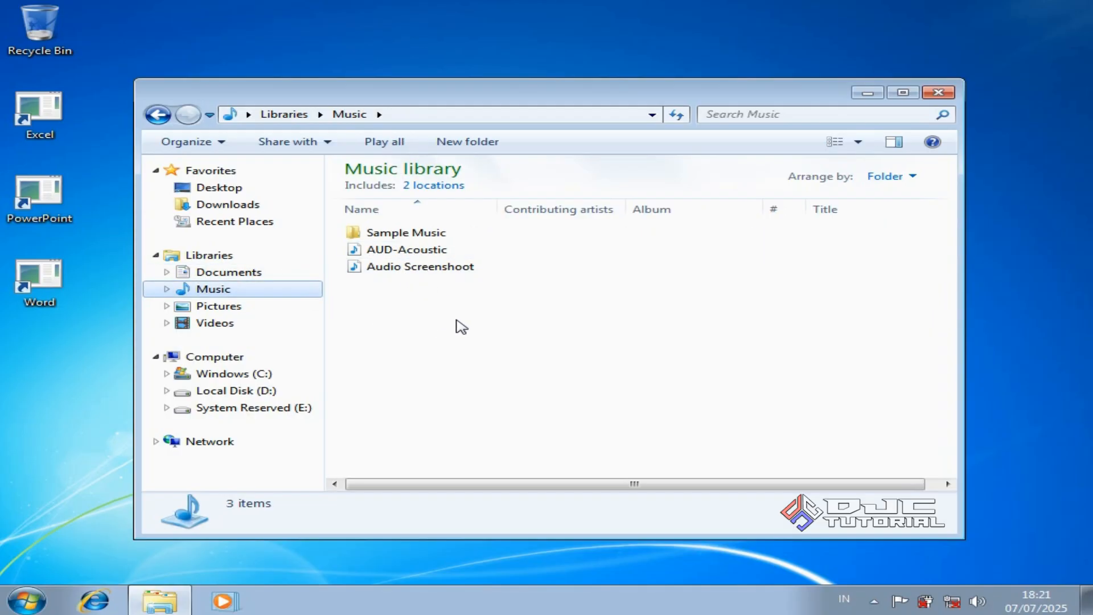
pyautogui.click(285, 306)
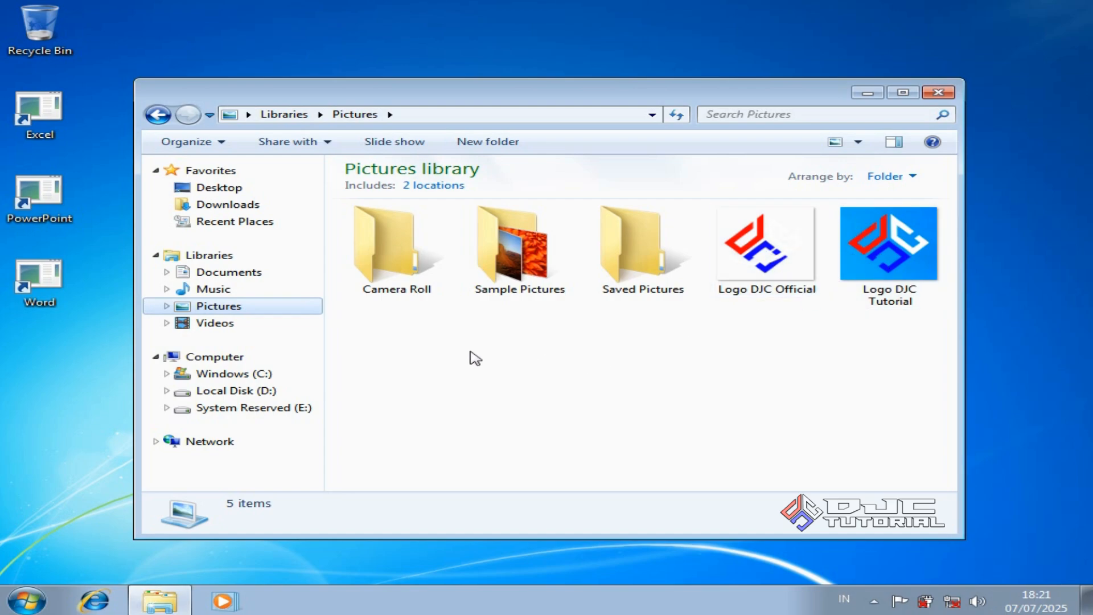
pyautogui.click(268, 329)
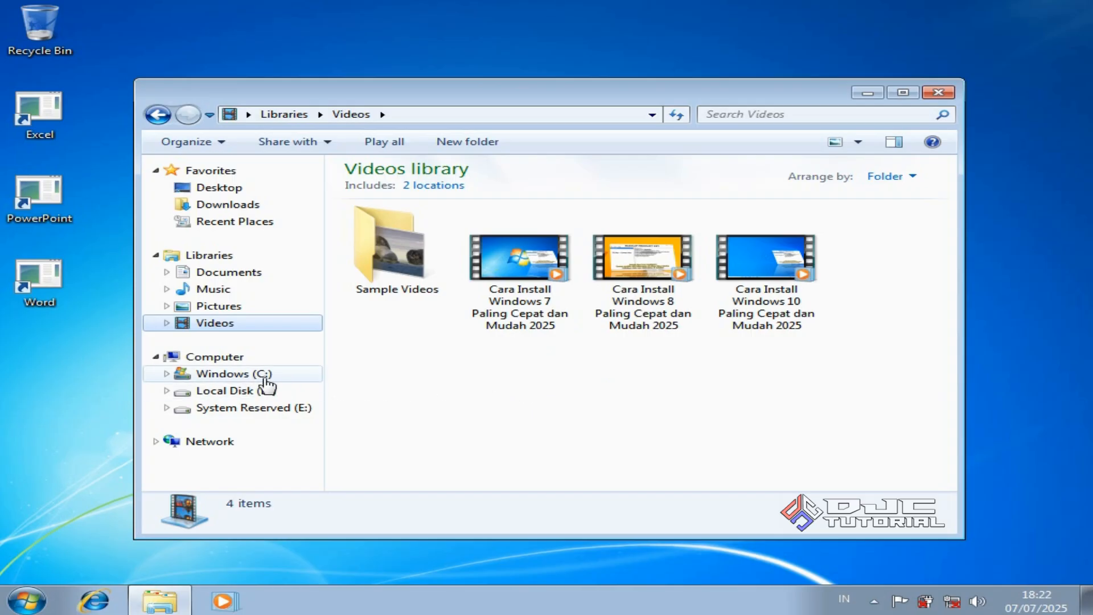
pyautogui.click(263, 375)
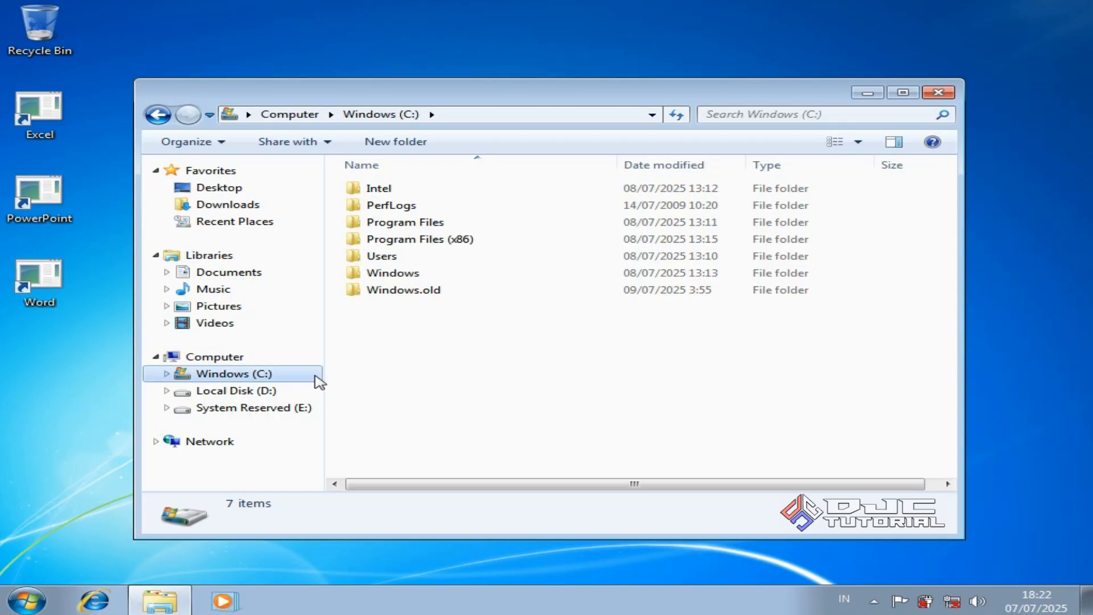
# Open Disk Cleanup for drive C: from its Properties and include system files
pyautogui.rightClick(282, 383)
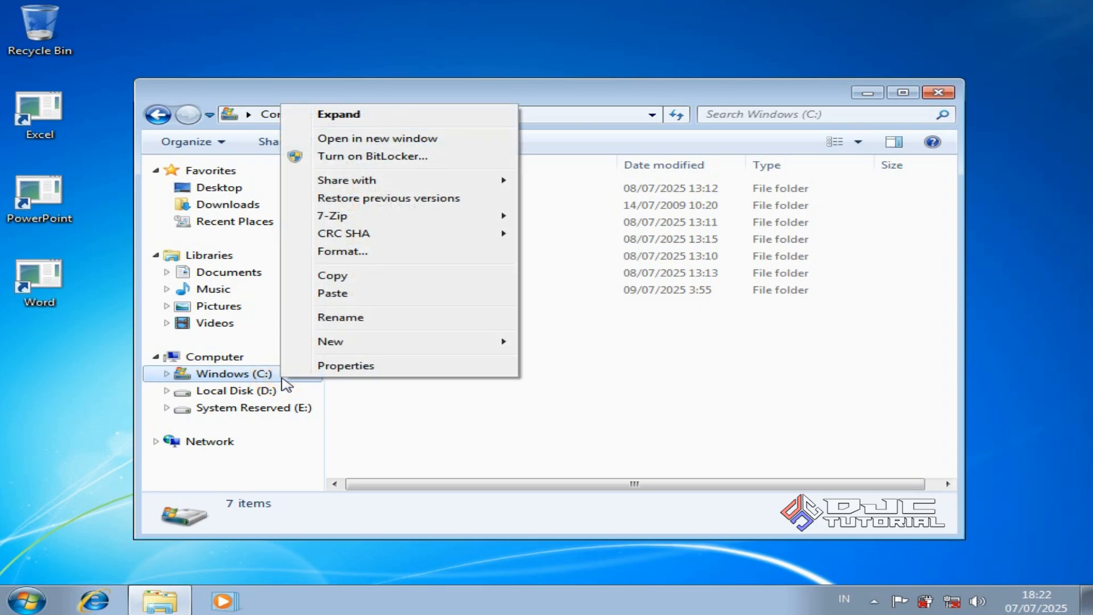
pyautogui.click(362, 369)
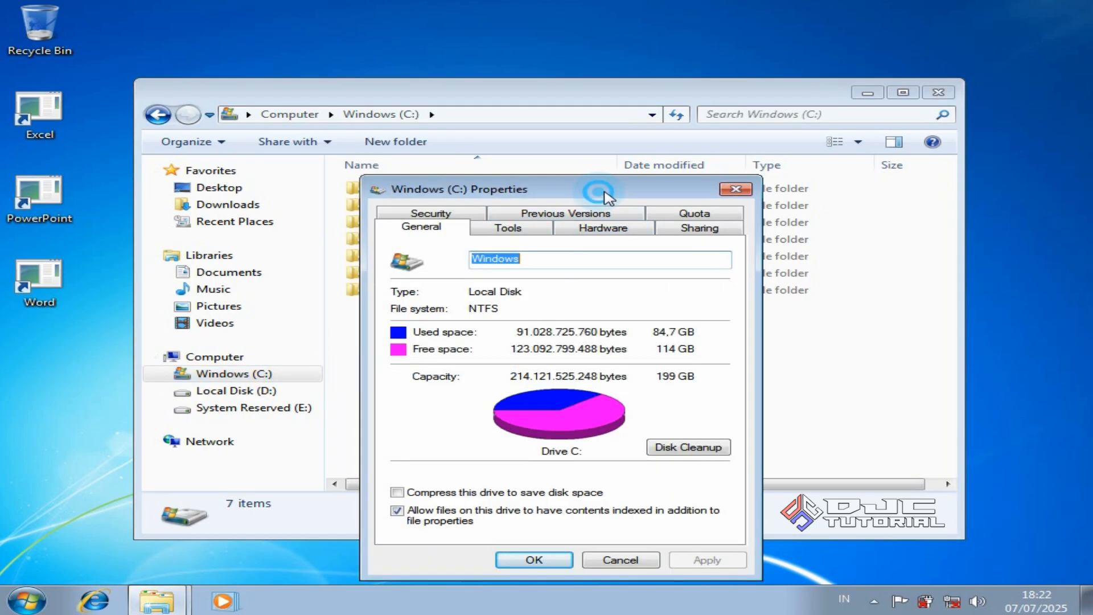
pyautogui.moveTo(595, 189); pyautogui.dragTo(751, 139)
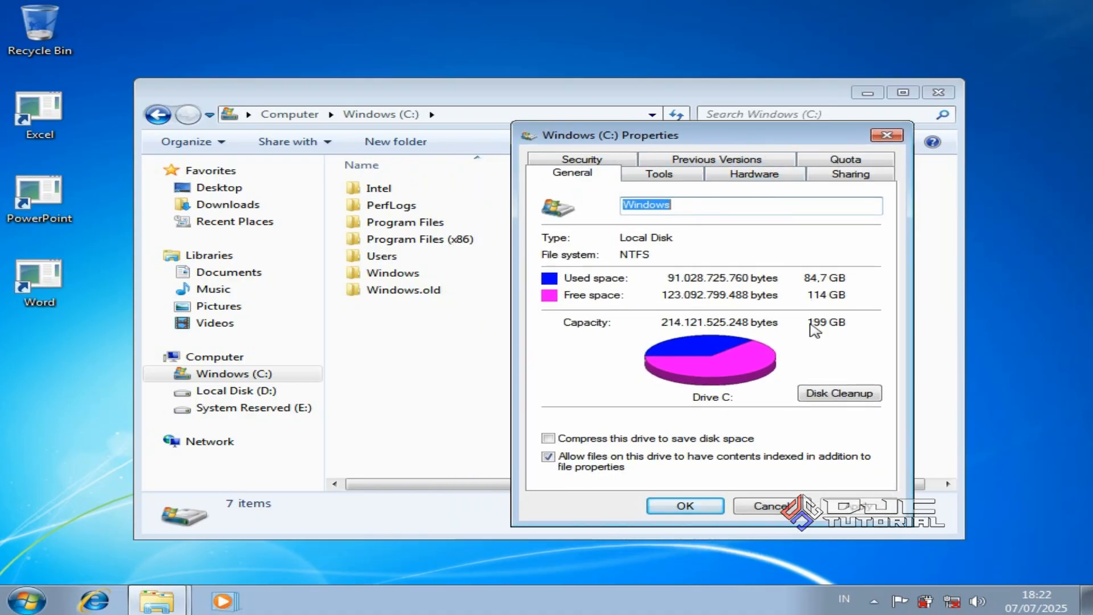
pyautogui.click(828, 395)
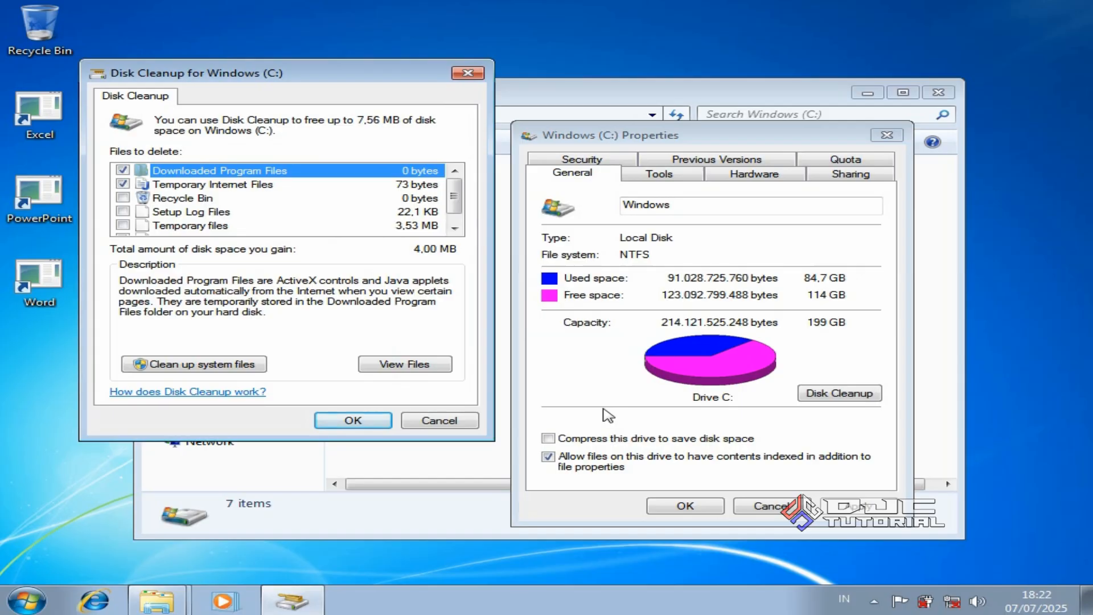
pyautogui.click(256, 367)
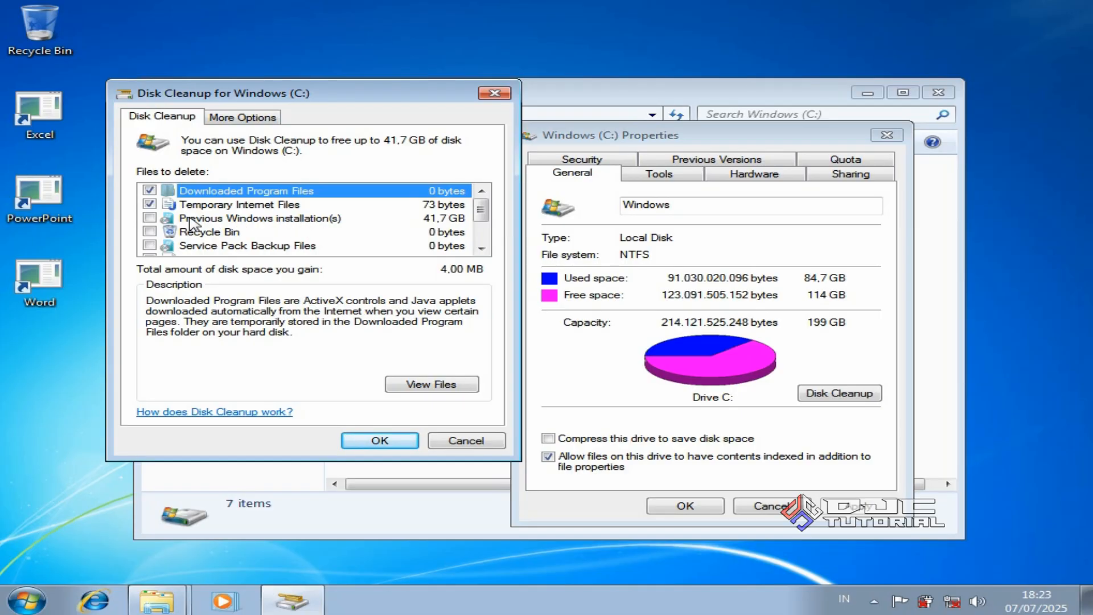
# Tick Previous Windows installation(s), service pack backups, setup logs, temporary files and queued error reports, then confirm
pyautogui.click(151, 218)
pyautogui.click(150, 245)
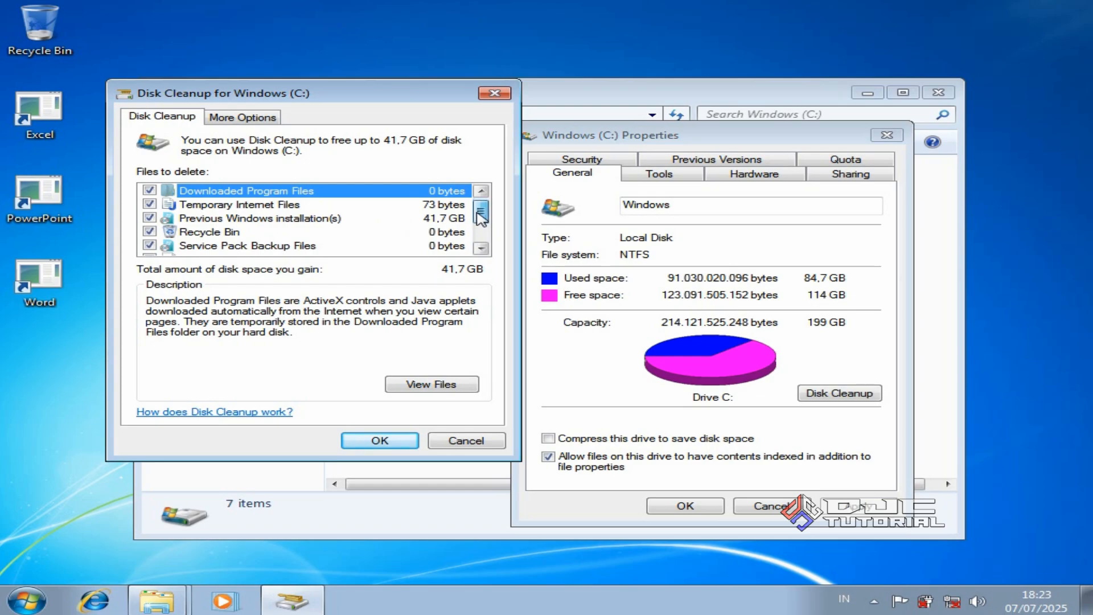
pyautogui.scroll(-1, 481, 217)
pyautogui.click(154, 218)
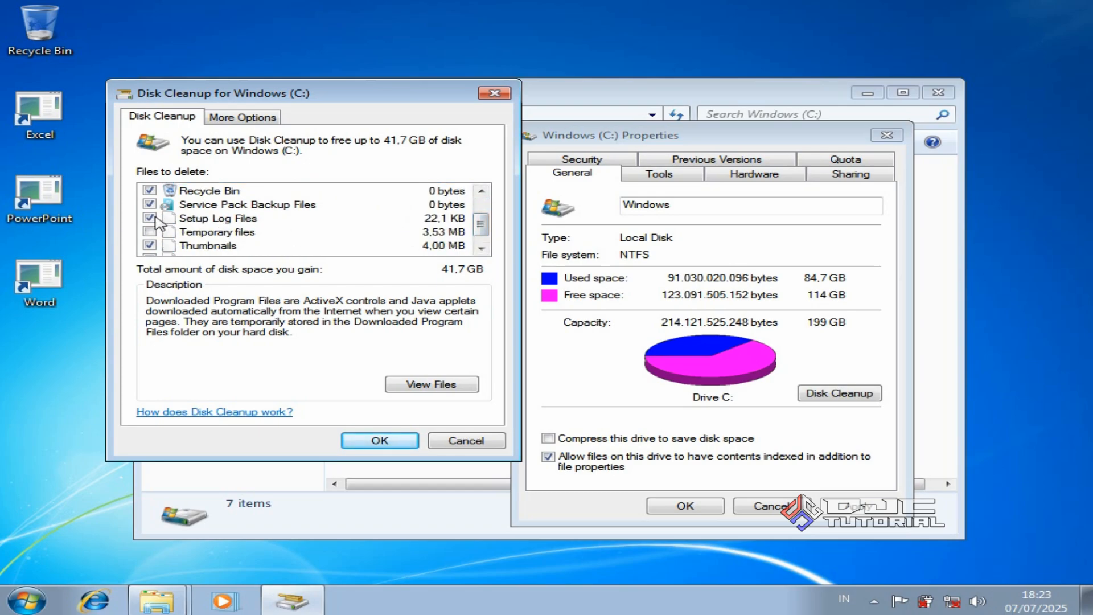
pyautogui.click(150, 231)
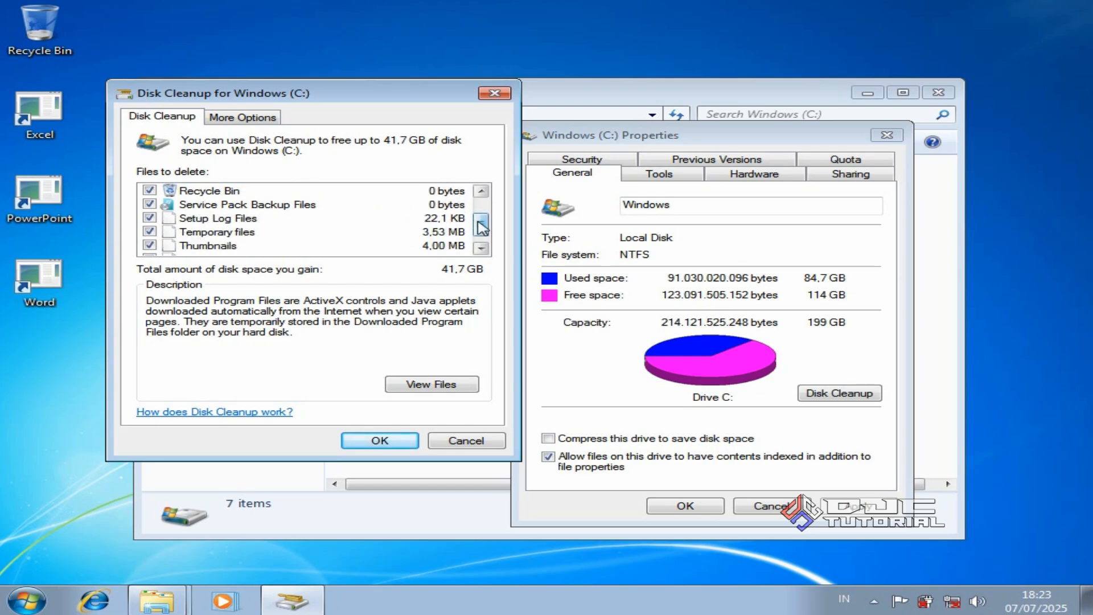
pyautogui.scroll(-1, 481, 227)
pyautogui.click(149, 246)
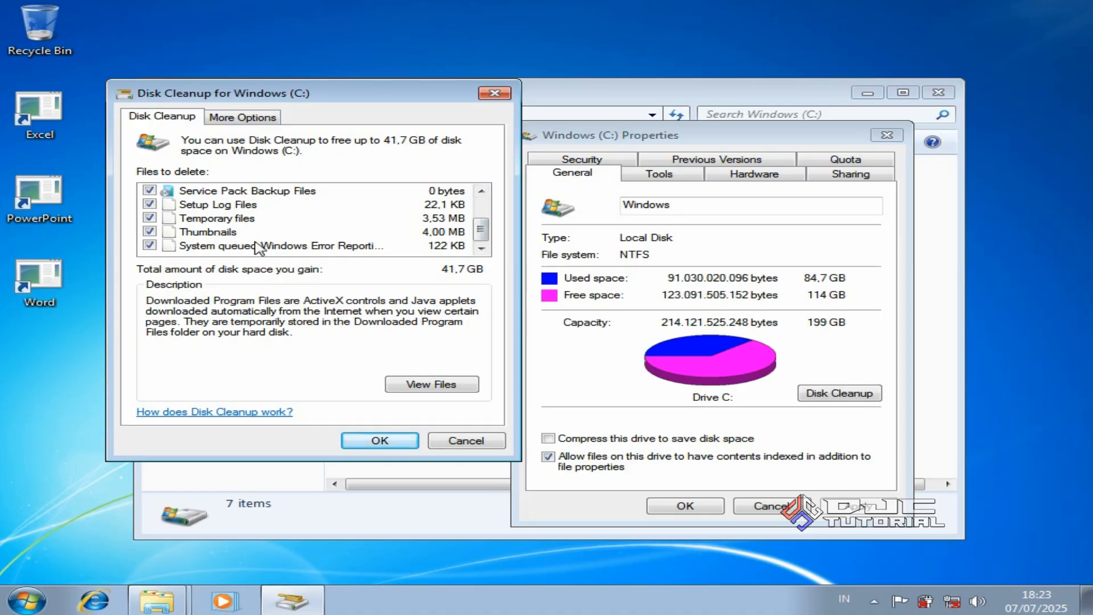
pyautogui.moveTo(481, 230)
pyautogui.mouseDown()
pyautogui.moveTo(483, 212)
pyautogui.moveTo(481, 236)
pyautogui.mouseUp()
pyautogui.click(380, 442)
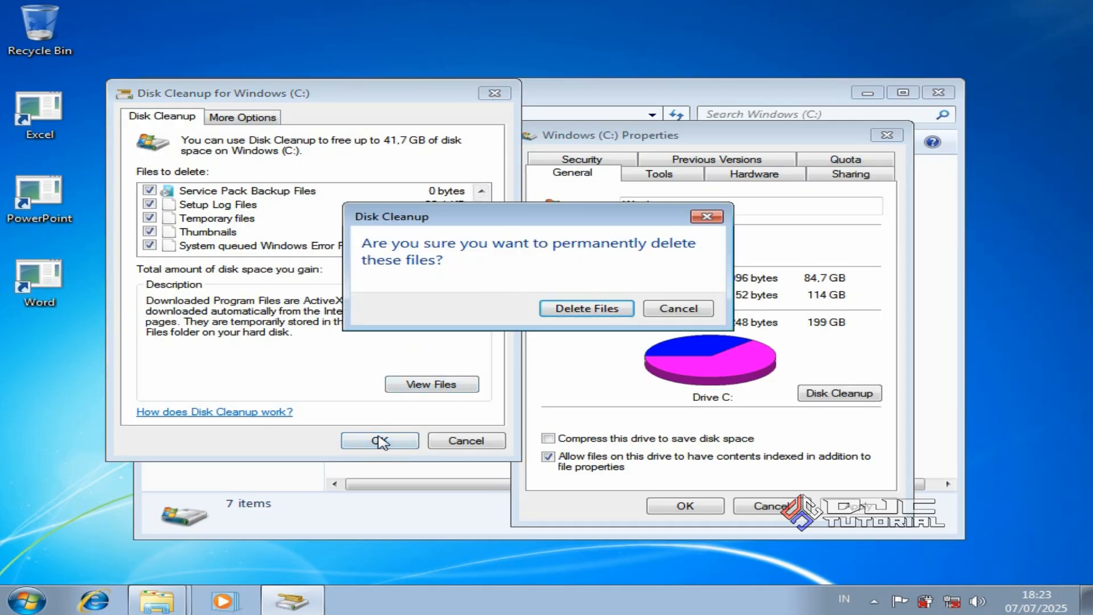
# Confirm deleting the 41.7 GB, close the C: Properties window, and show Computer
pyautogui.click(567, 308)
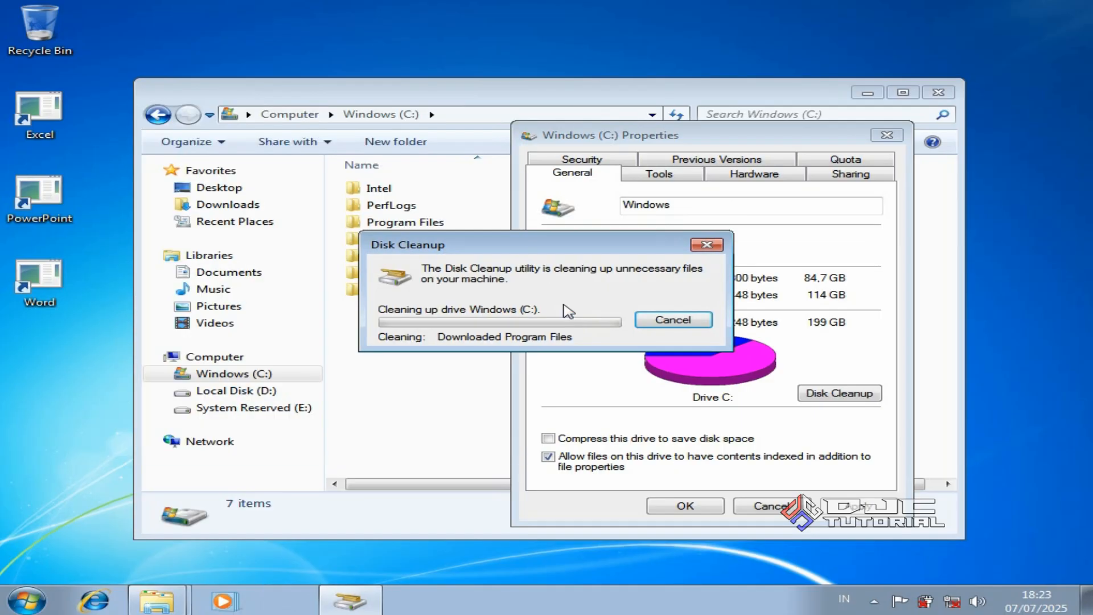
pyautogui.moveTo(548, 244); pyautogui.dragTo(688, 215)
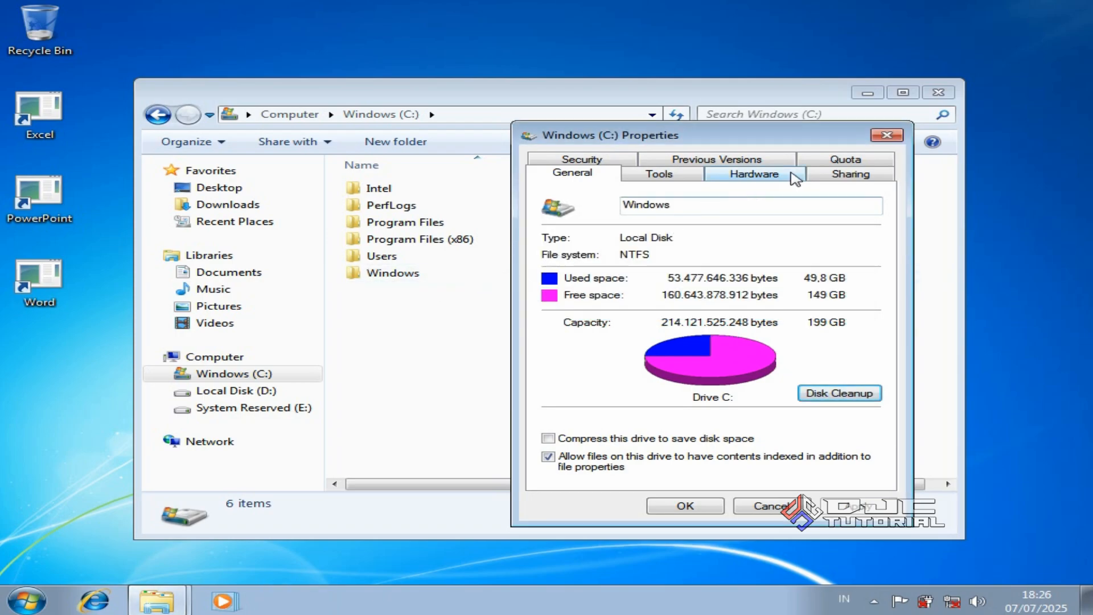
pyautogui.click(880, 137)
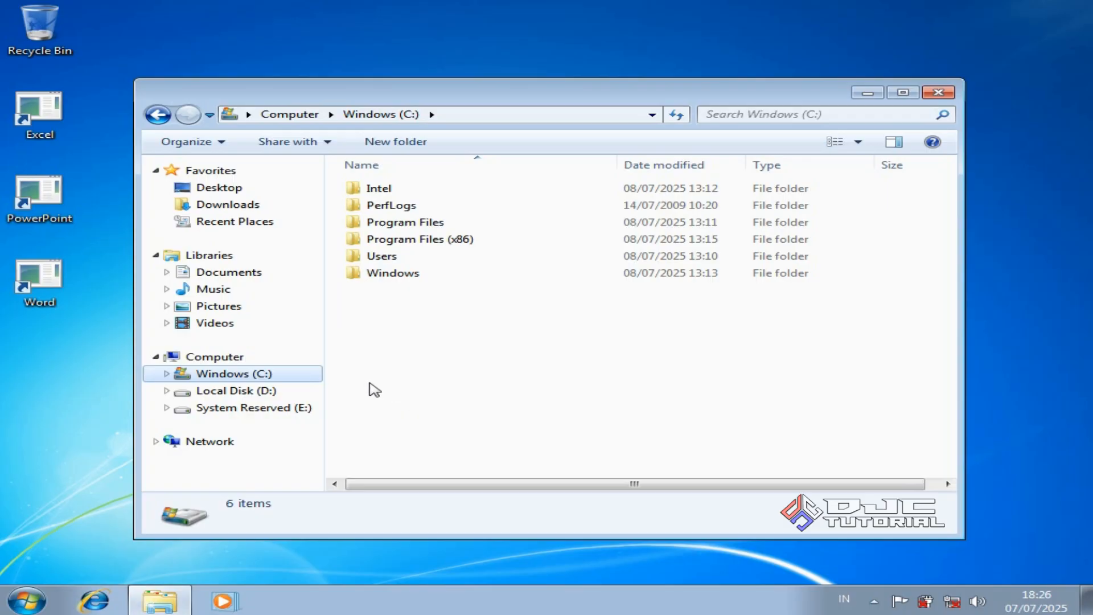
pyautogui.click(294, 365)
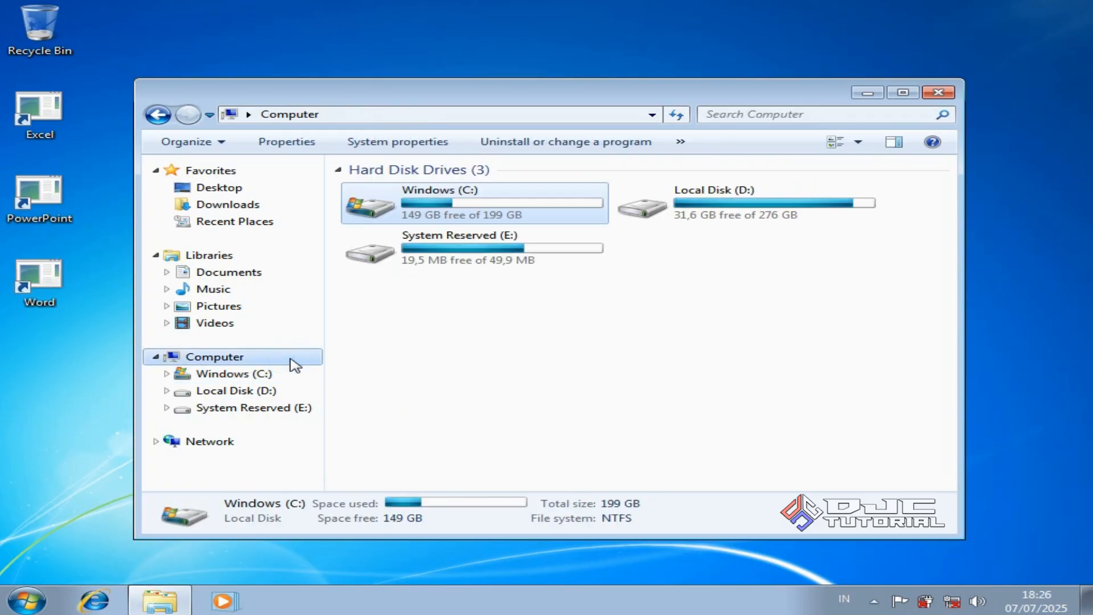
# Open Computer Management from the Computer entry and go to Disk Management
pyautogui.rightClick(294, 364)
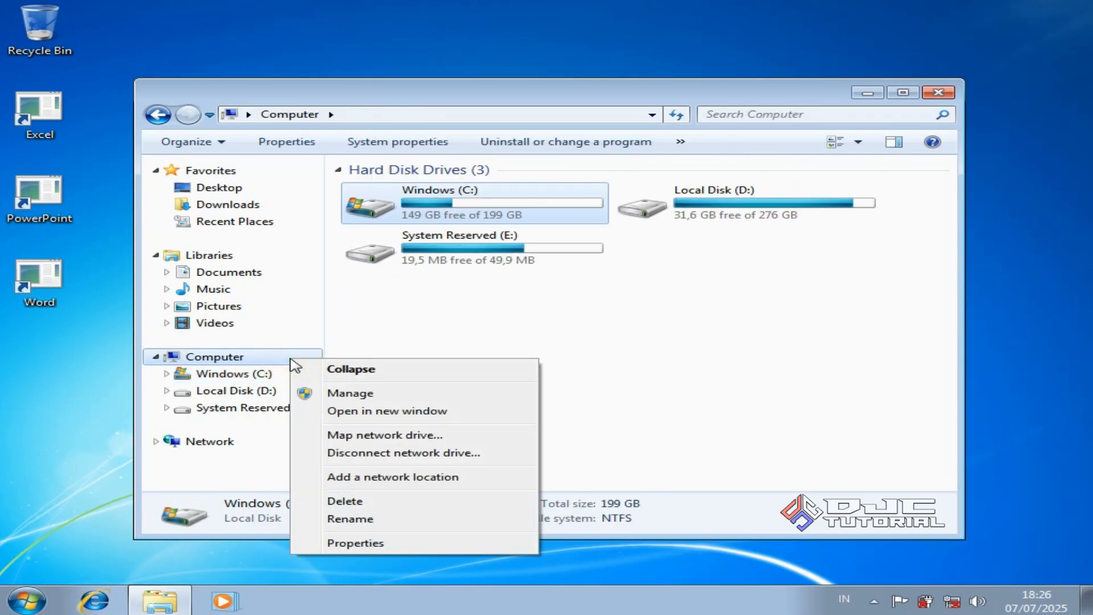
pyautogui.click(341, 393)
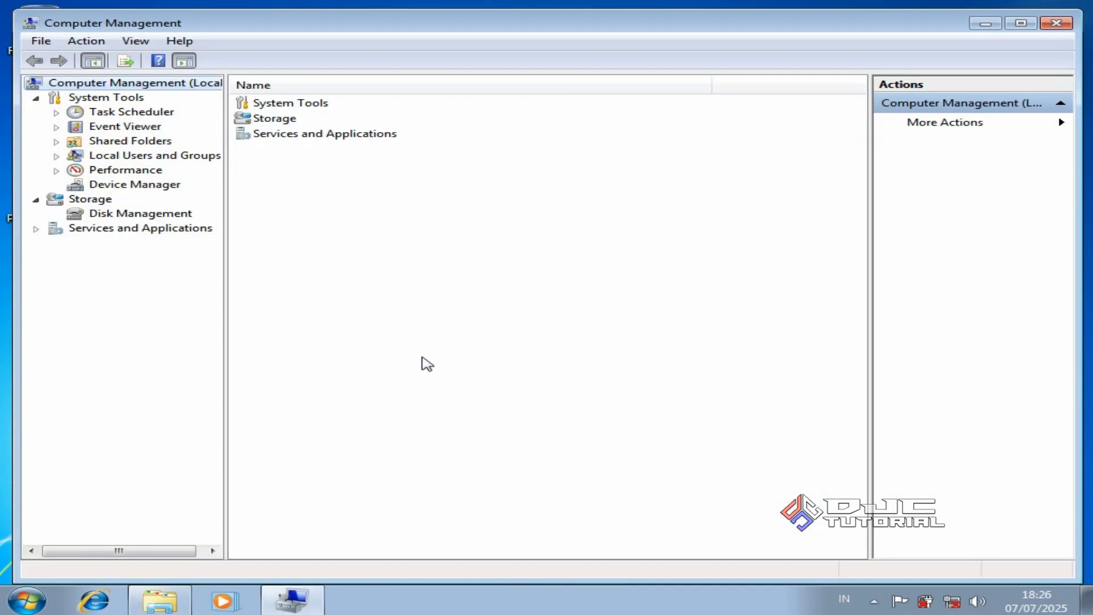
pyautogui.click(171, 215)
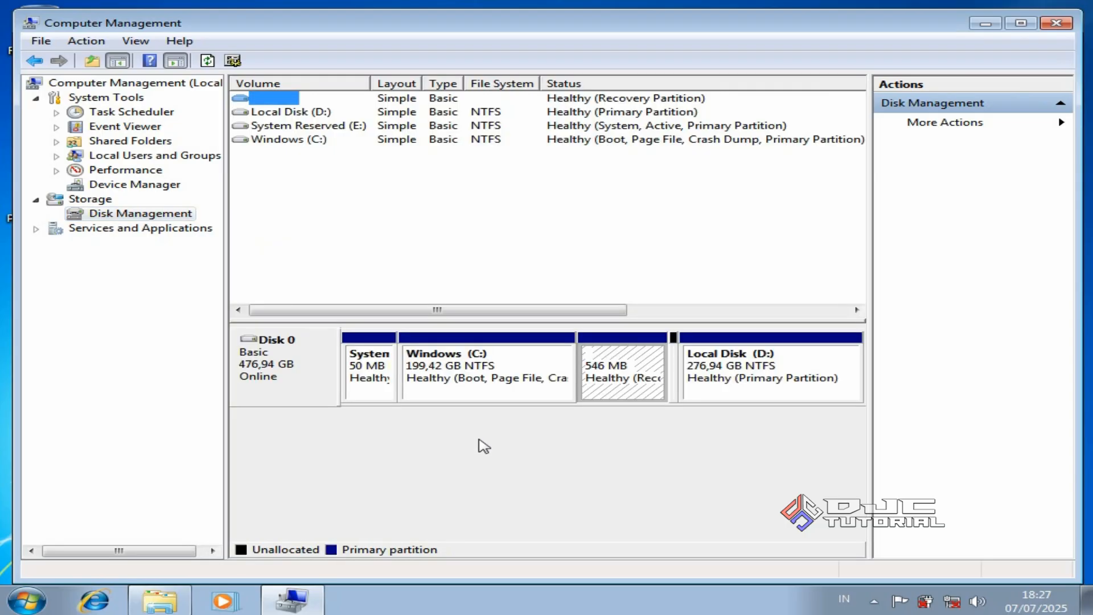
# Remove the E: drive letter from the 50 MB System Reserved partition, confirming both warnings
pyautogui.click(375, 382)
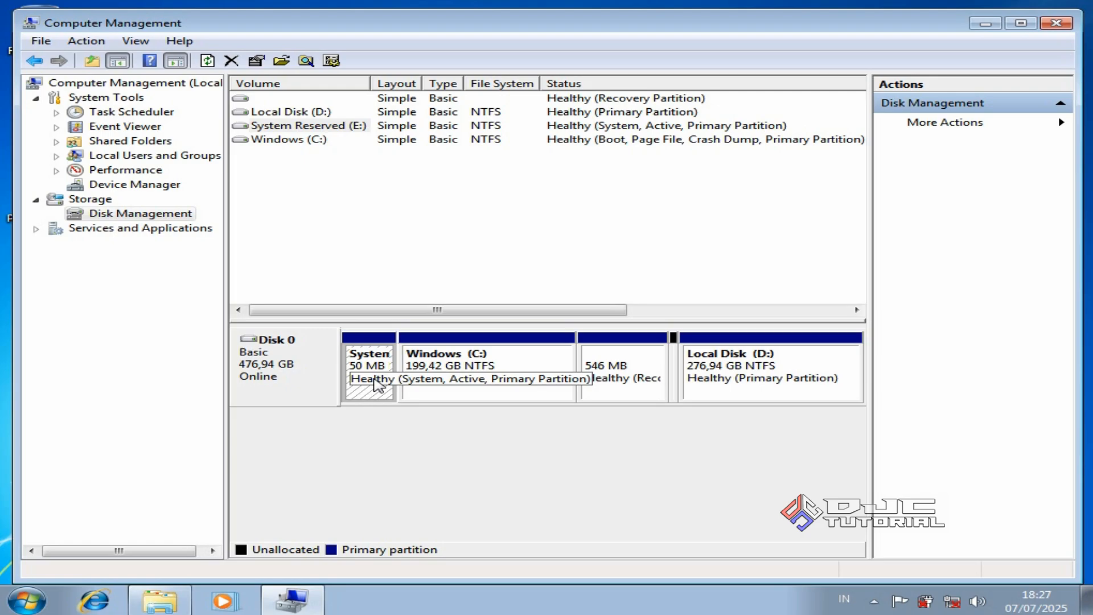
pyautogui.rightClick(377, 384)
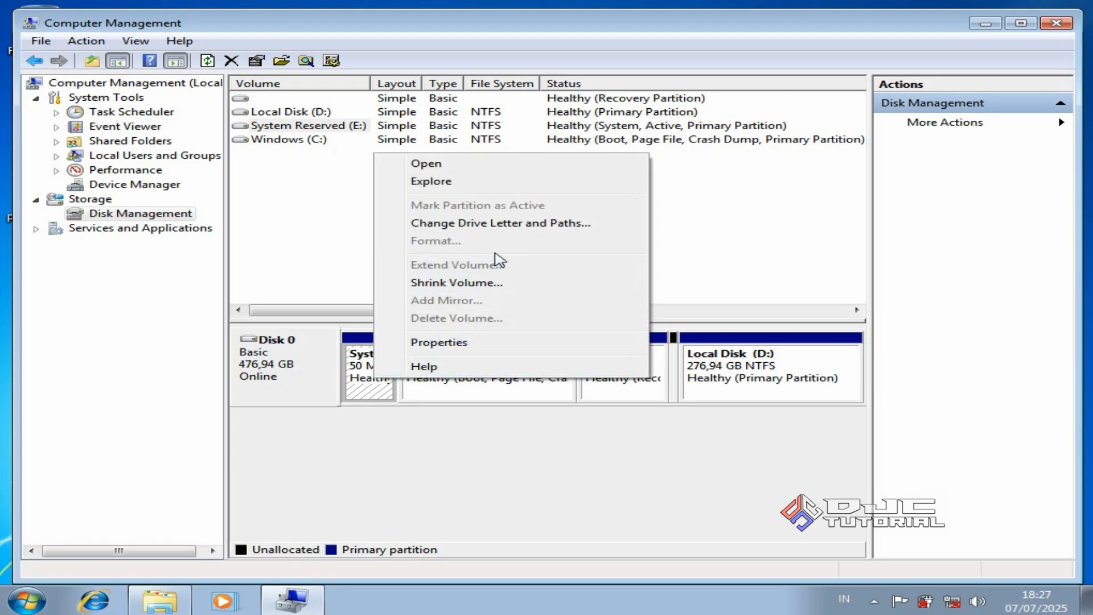
pyautogui.click(513, 227)
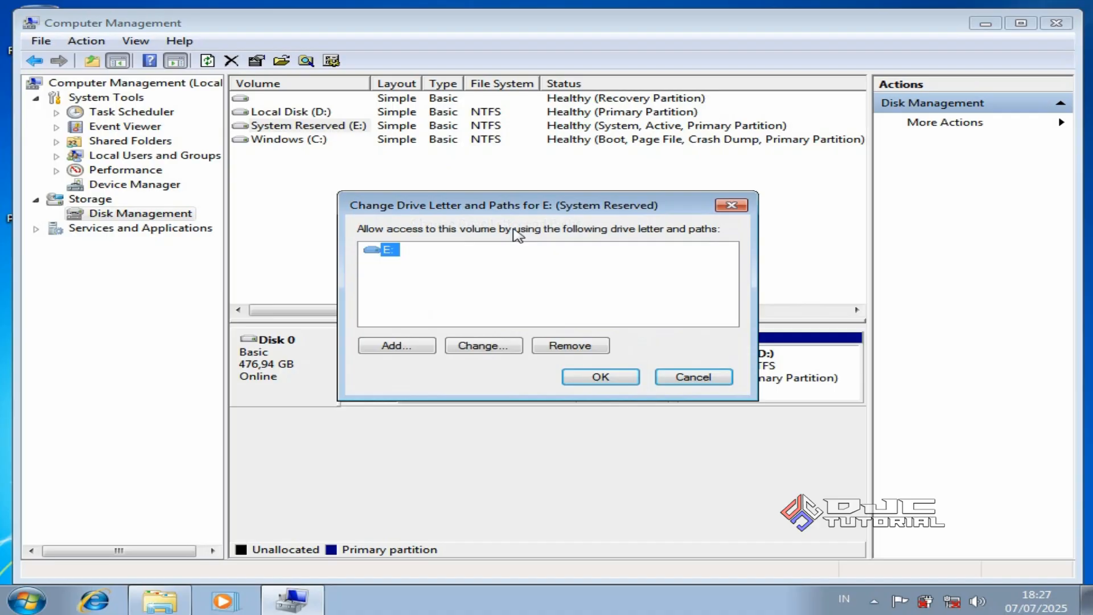
pyautogui.click(566, 346)
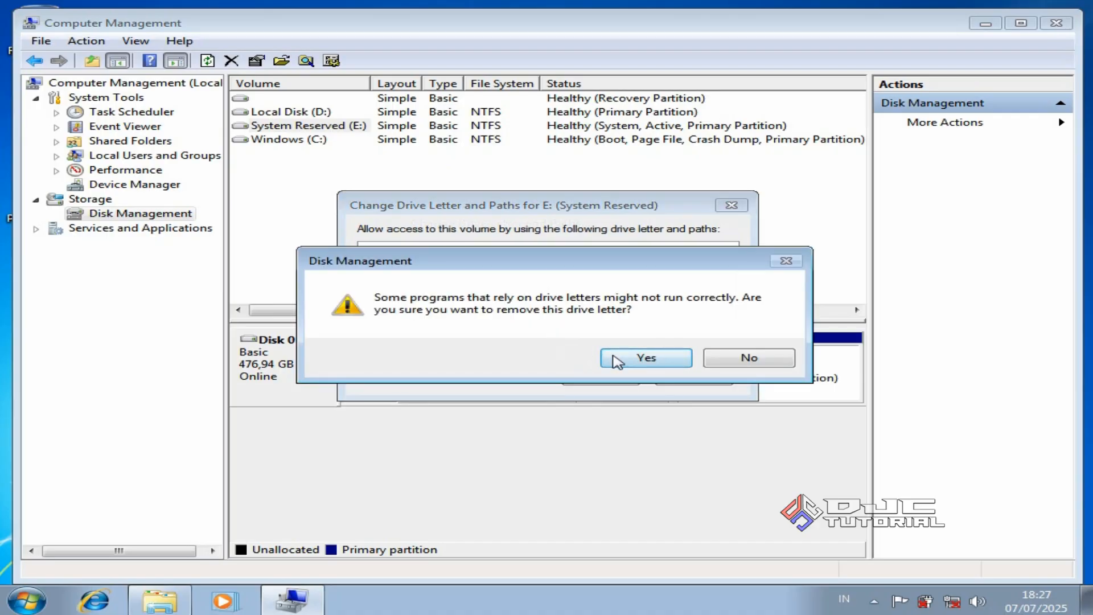
pyautogui.click(615, 358)
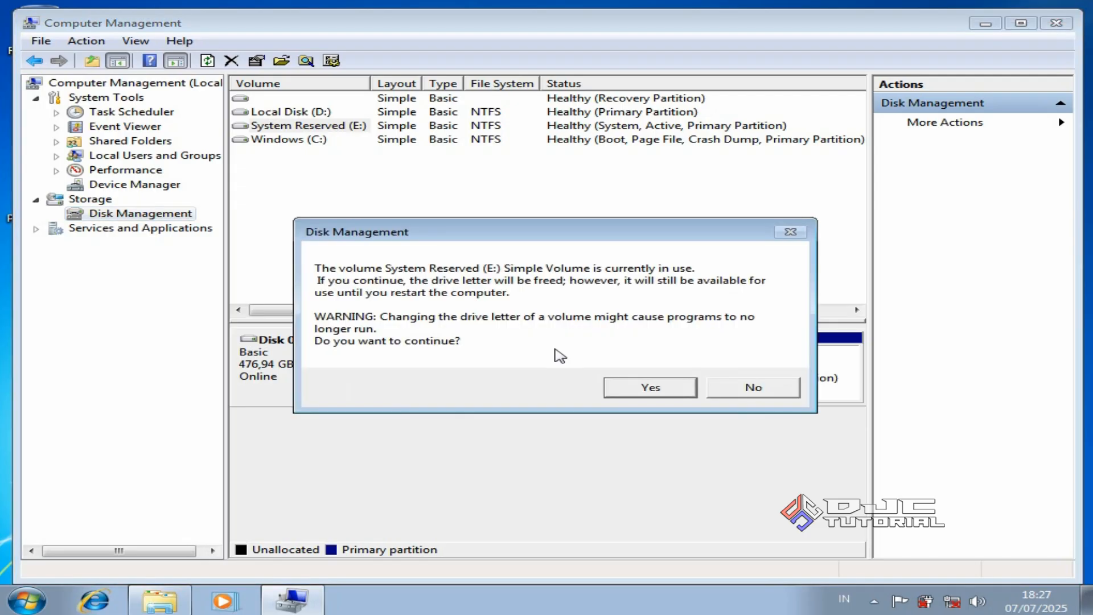
pyautogui.click(615, 385)
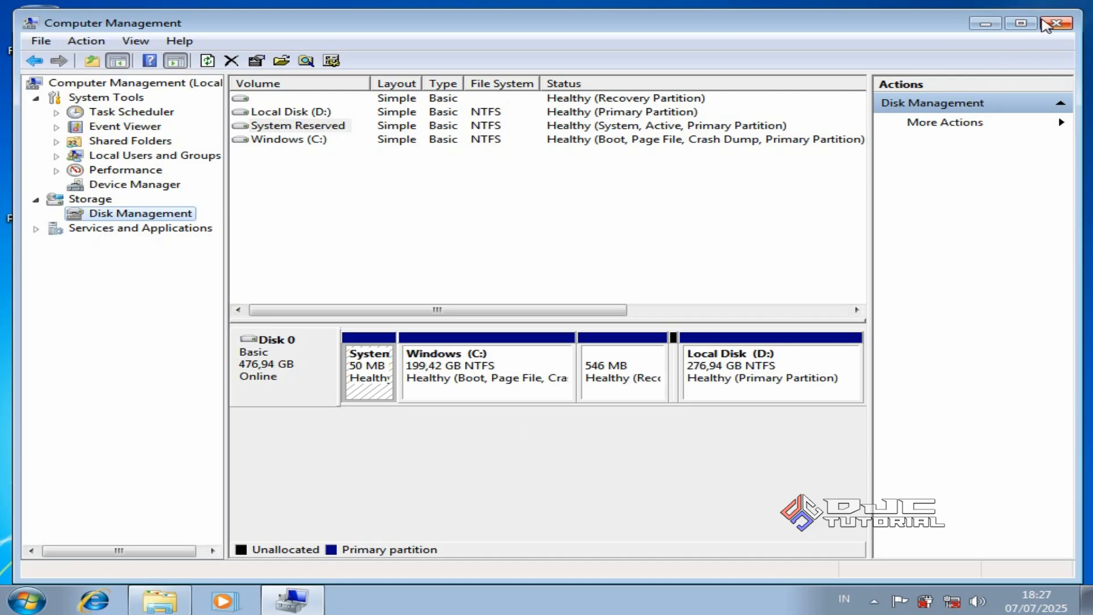
pyautogui.click(1044, 25)
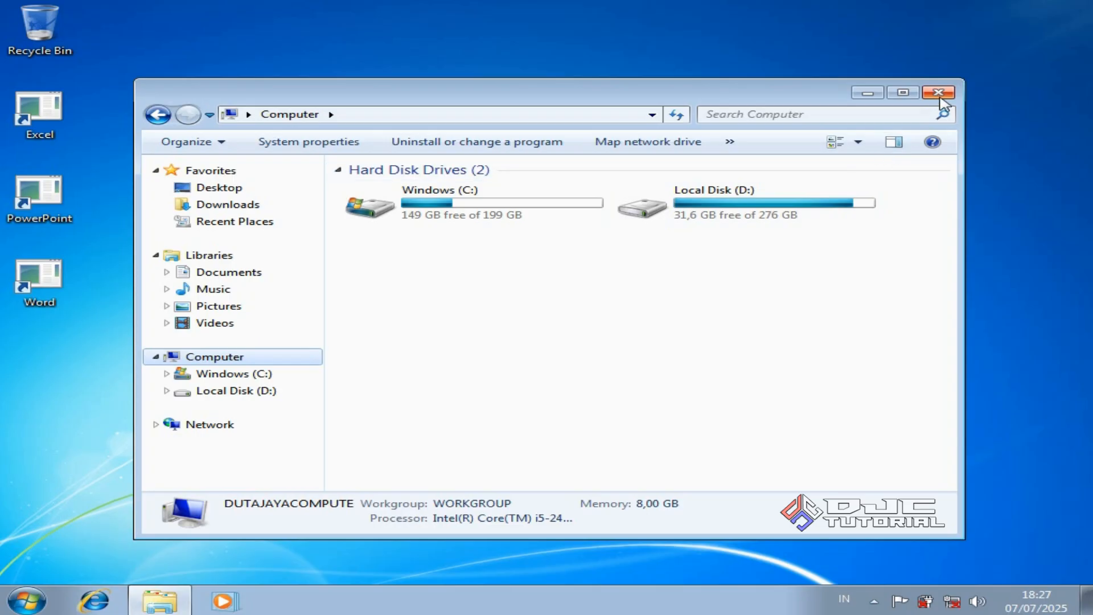
# Close the Computer window and delete the Word, PowerPoint and Excel desktop shortcuts
pyautogui.click(938, 93)
pyautogui.click(62, 280)
pyautogui.rightClick(73, 280)
pyautogui.click(132, 528)
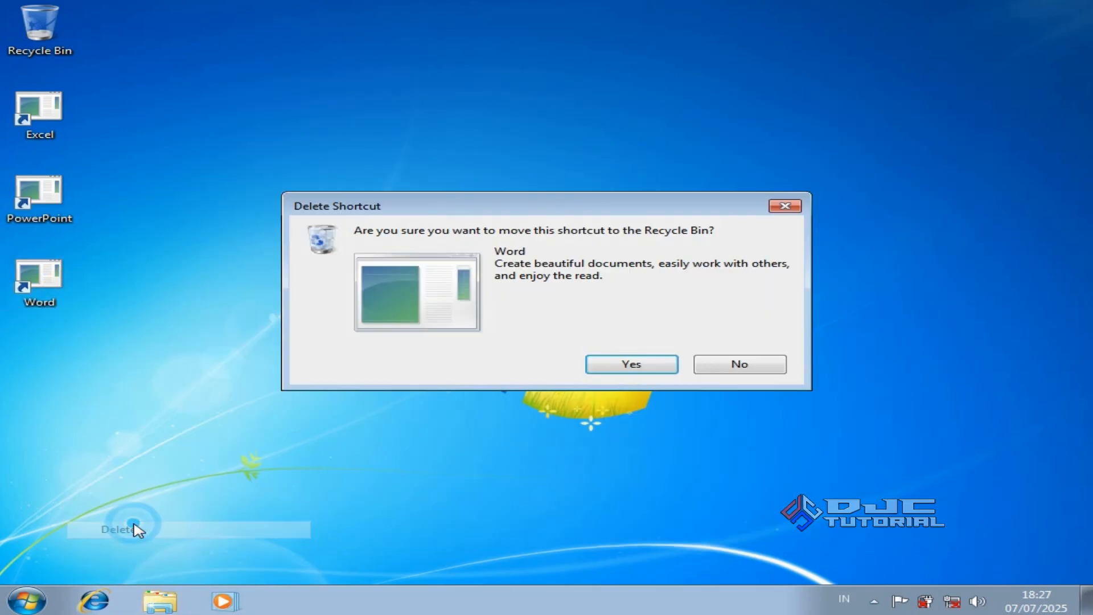
pyautogui.click(608, 367)
pyautogui.click(48, 208)
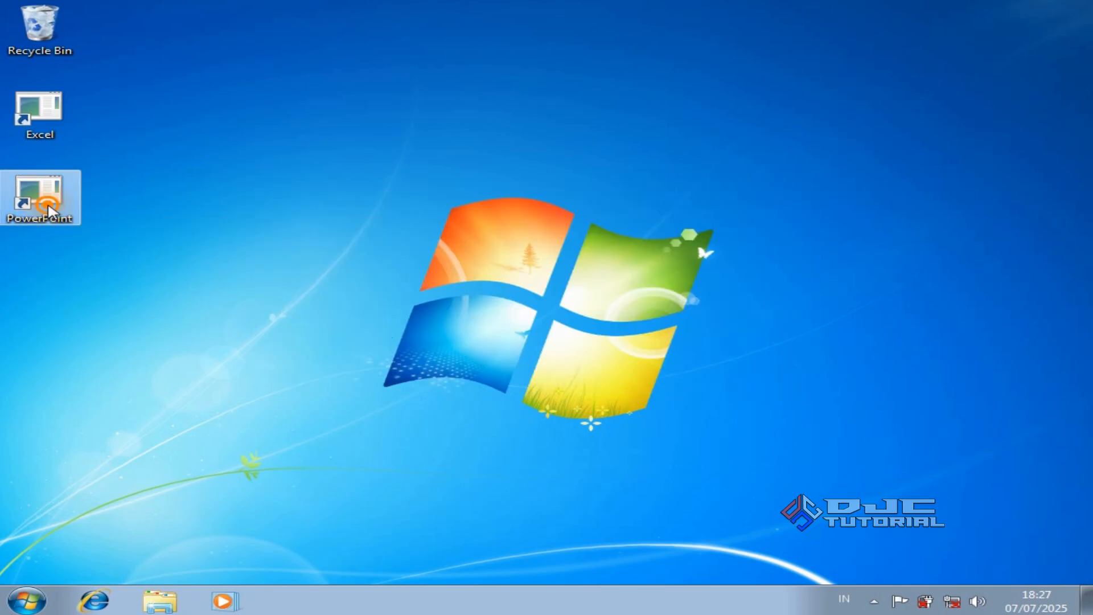
pyautogui.rightClick(48, 209)
pyautogui.click(149, 453)
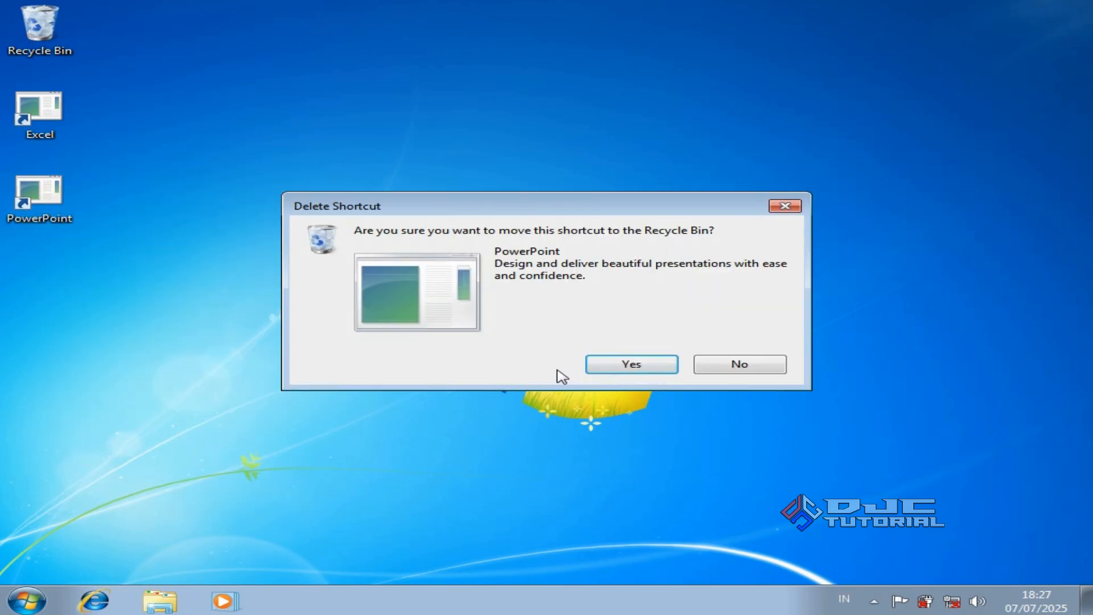
pyautogui.click(591, 367)
pyautogui.rightClick(49, 122)
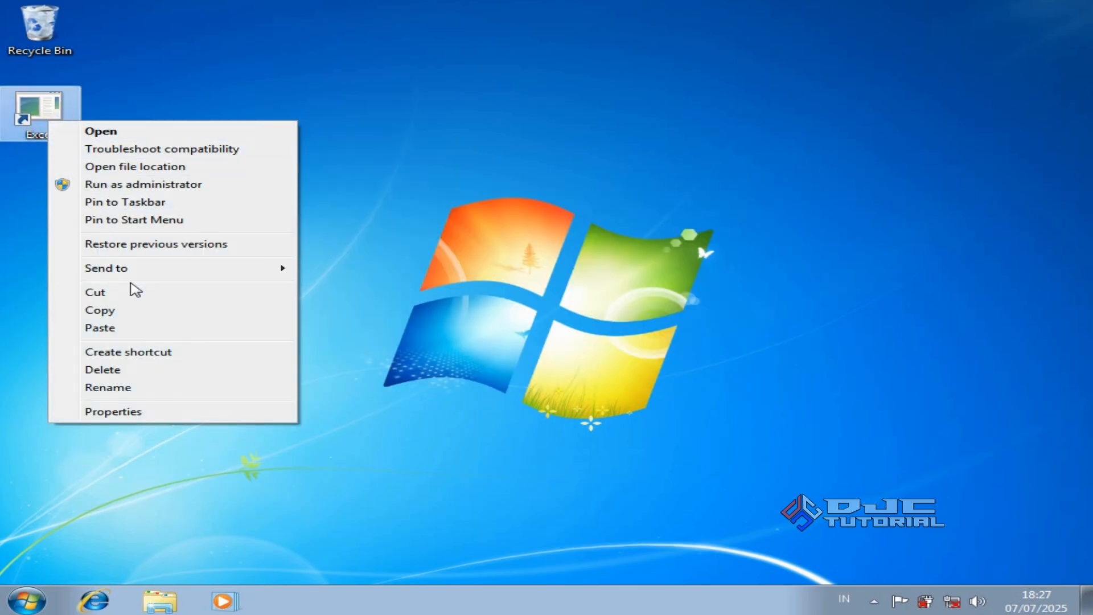
pyautogui.click(168, 370)
pyautogui.click(610, 368)
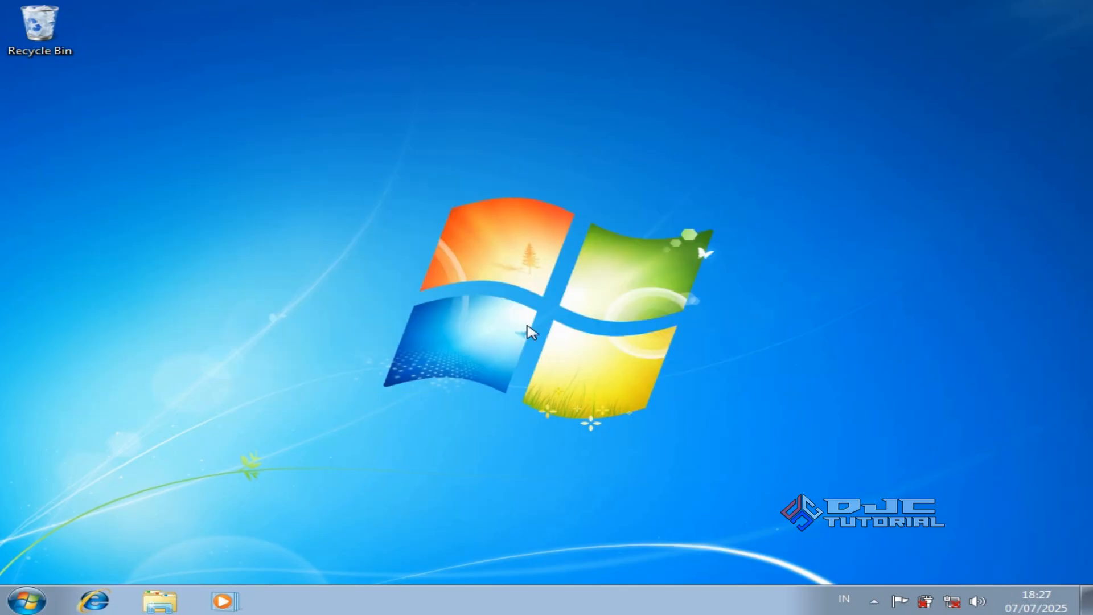
# Empty the Recycle Bin, permanently deleting the 3 shortcuts
pyautogui.rightClick(56, 35)
pyautogui.click(111, 65)
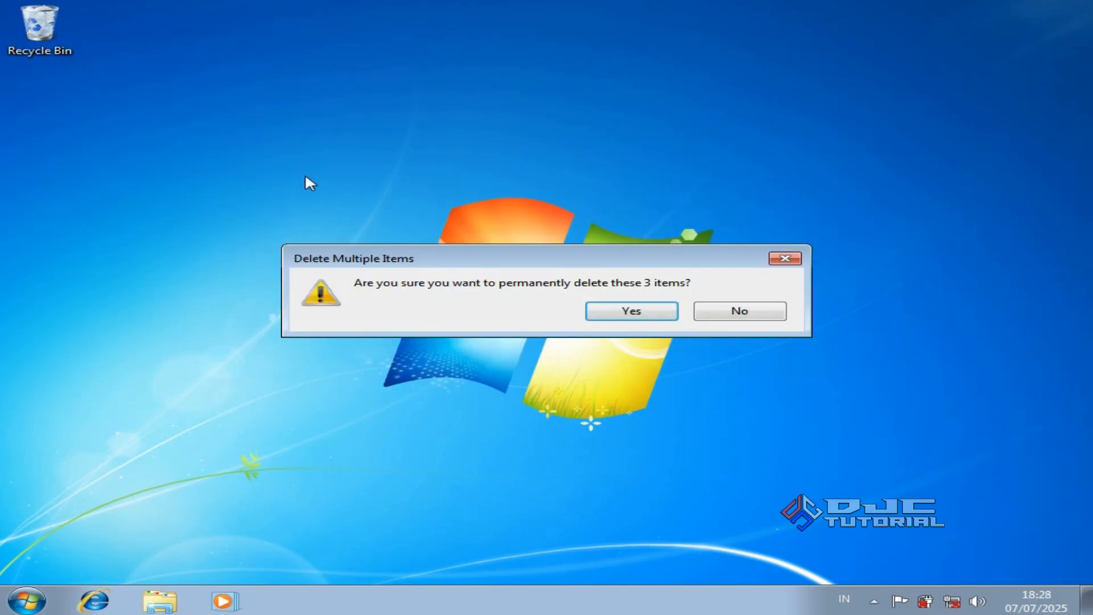
pyautogui.click(627, 309)
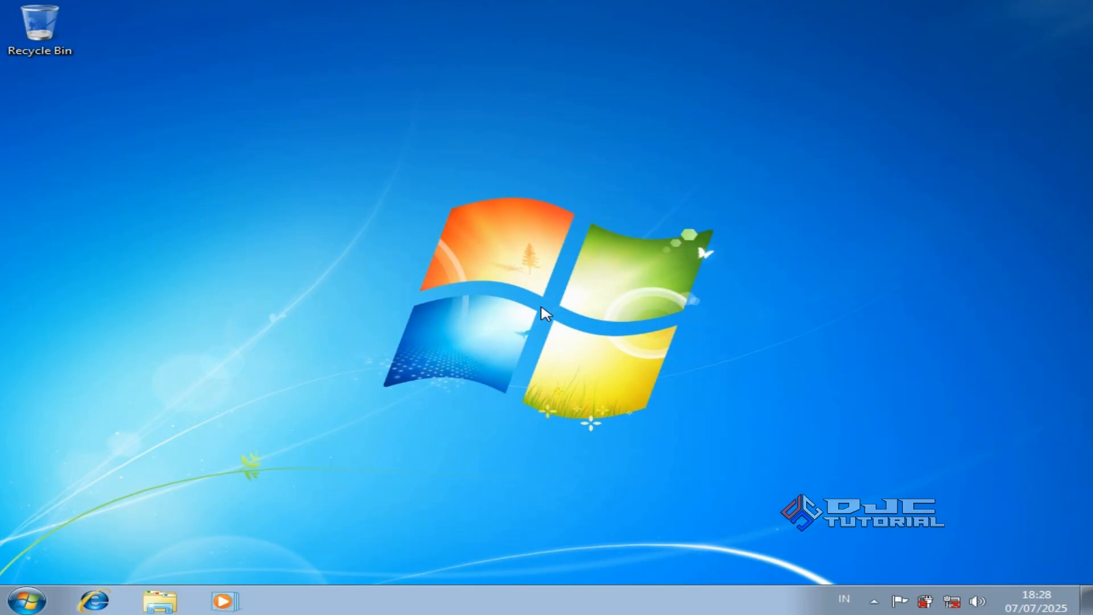